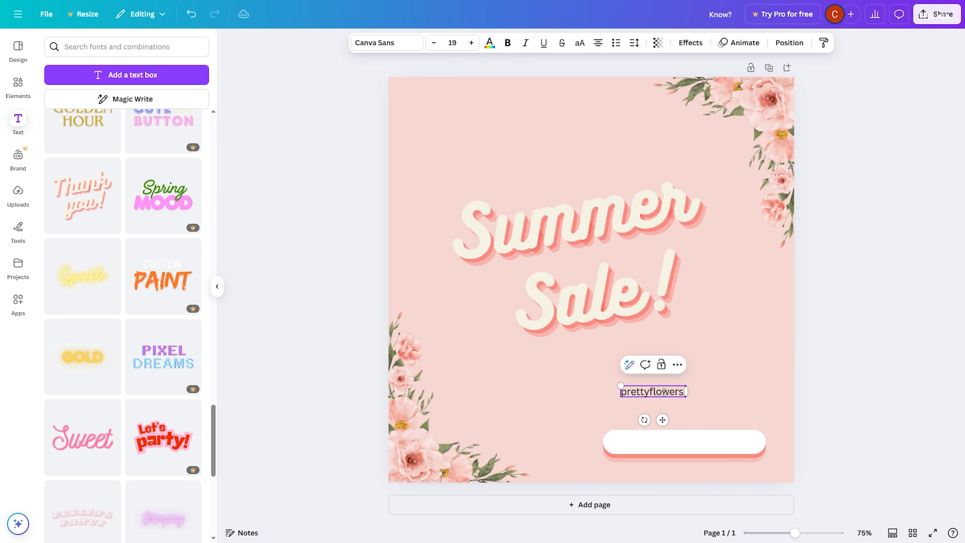
- Move the "prettyflowers.com" text onto the white rounded bar below the Summer Sale title
drag(652, 391, 680, 442)
scroll(664, 302, up, 5)
scroll(664, 303, right, 5)
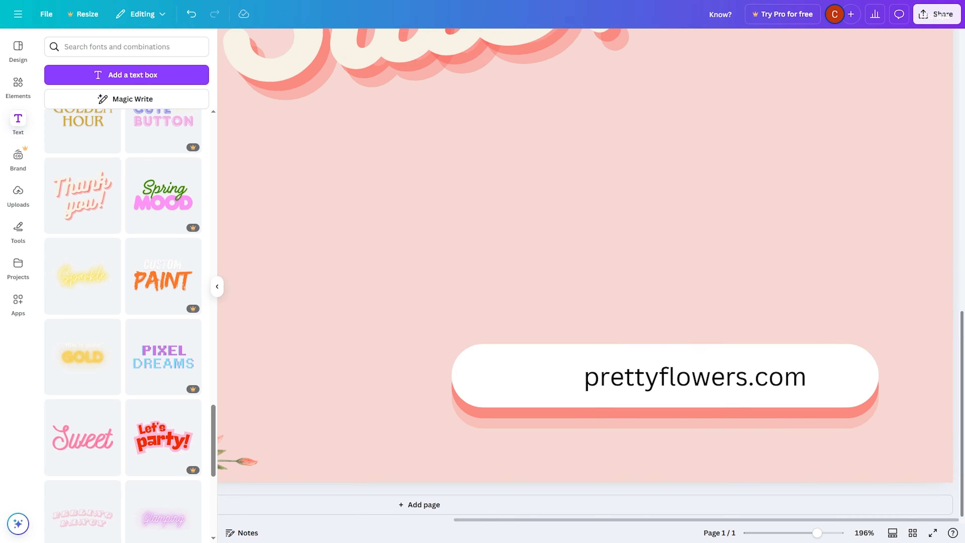
- Make the prettyflowers.com text bold in coral #de7f65 and enlarge it to about size 20.8 within the white bar
click(695, 376)
click(507, 42)
click(489, 43)
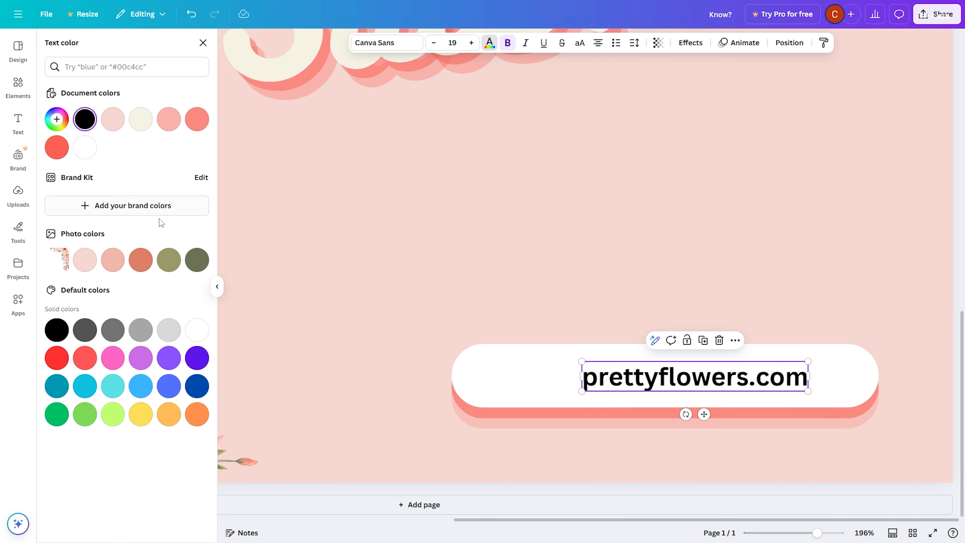
click(141, 258)
drag(696, 376, 704, 372)
drag(816, 386, 830, 389)
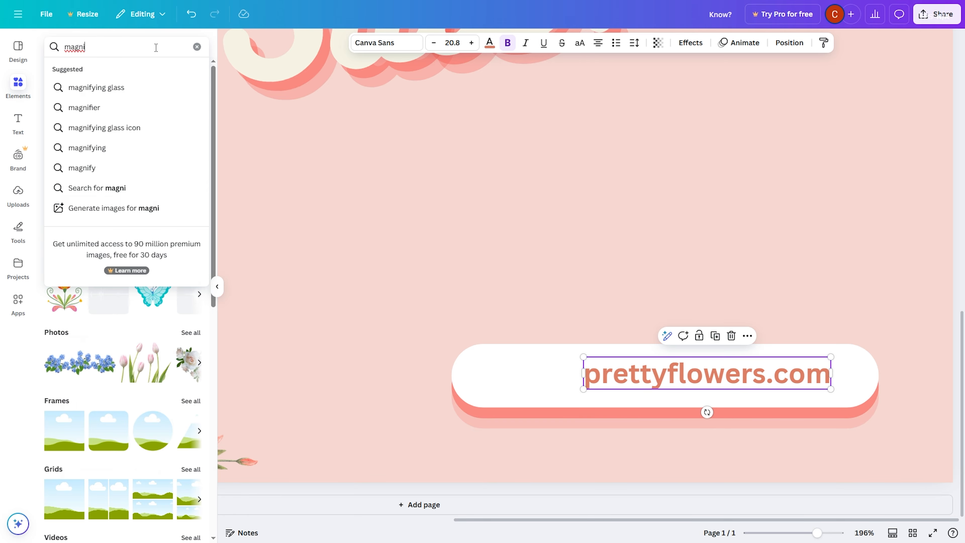
- Find a magnifying glass graphic, add it before the web address in the white bar, and recolour it to #de7f65
click(118, 86)
click(69, 189)
click(496, 43)
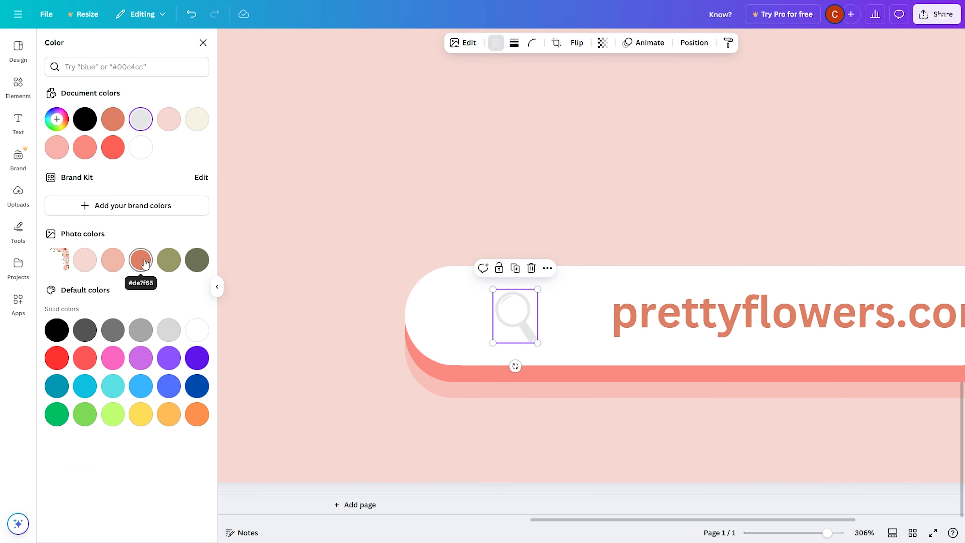
click(140, 258)
click(588, 226)
scroll(612, 337, down, 5)
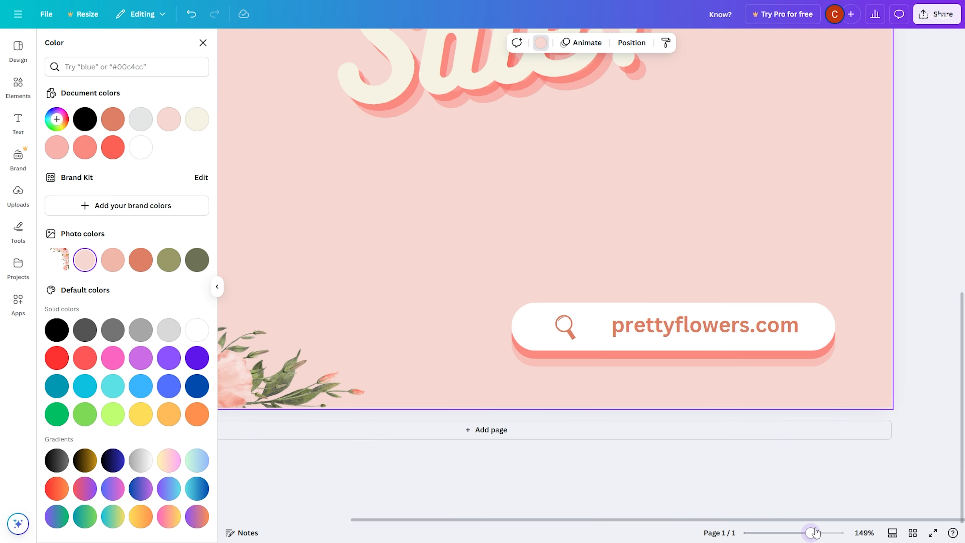
click(788, 256)
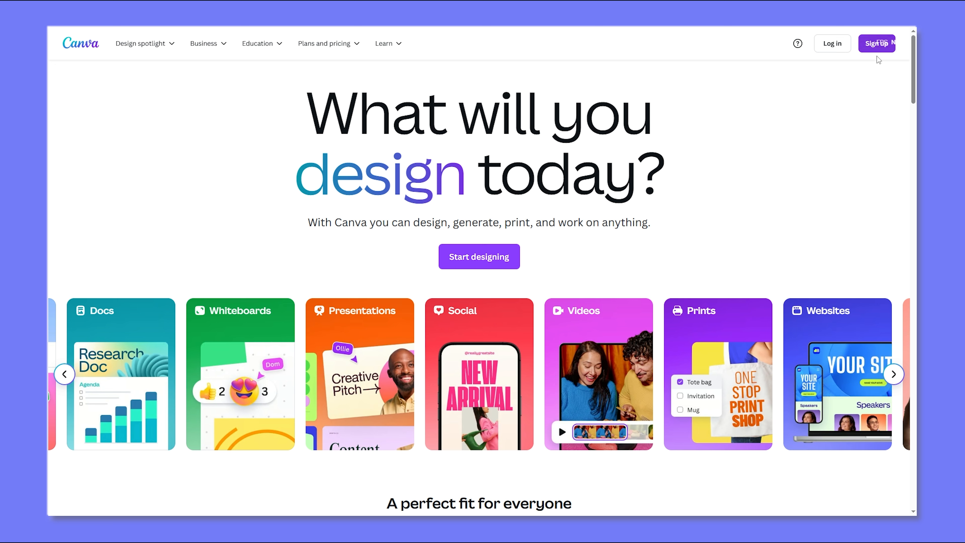
- Sign up for Canva with a different Google account and choose Small business as the intended use
click(875, 45)
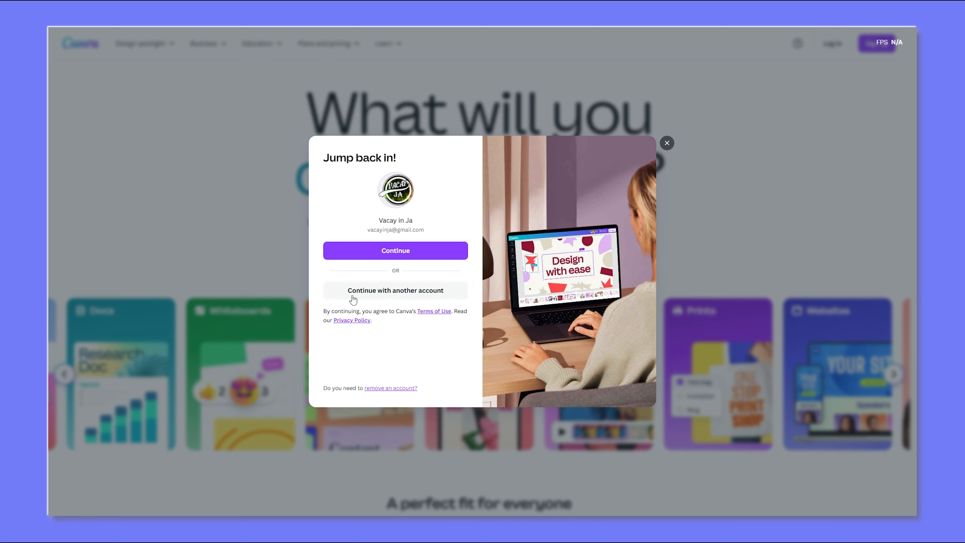
click(418, 299)
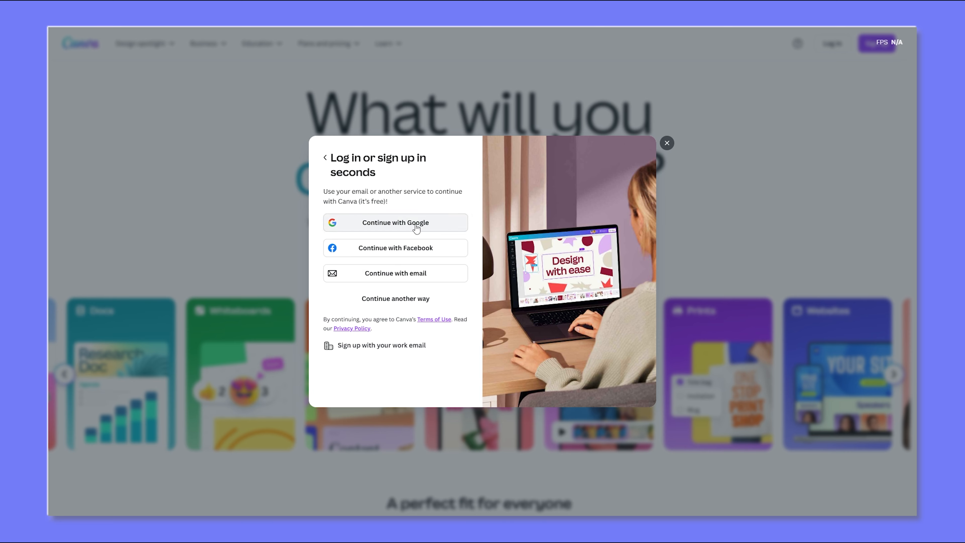
click(439, 224)
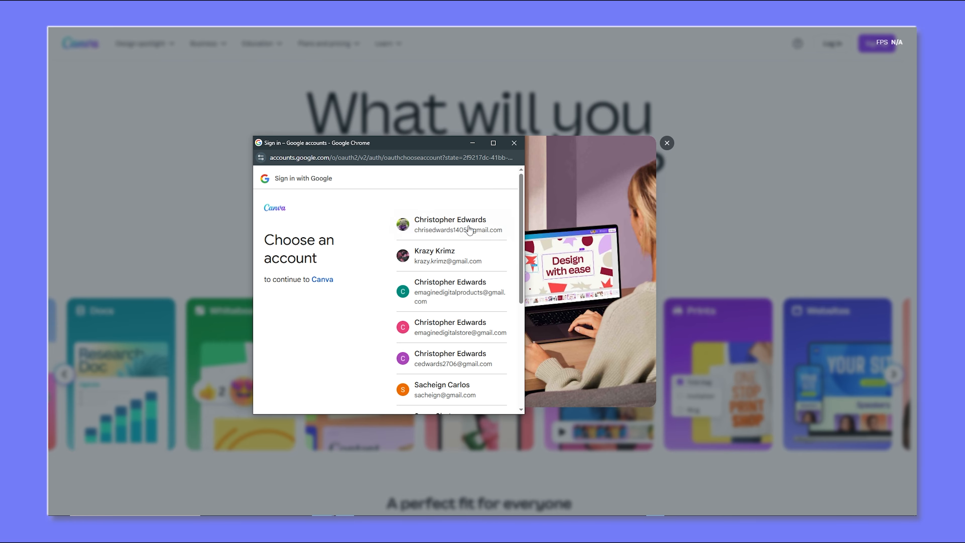
drag(461, 143, 478, 95)
scroll(516, 175, down, 5)
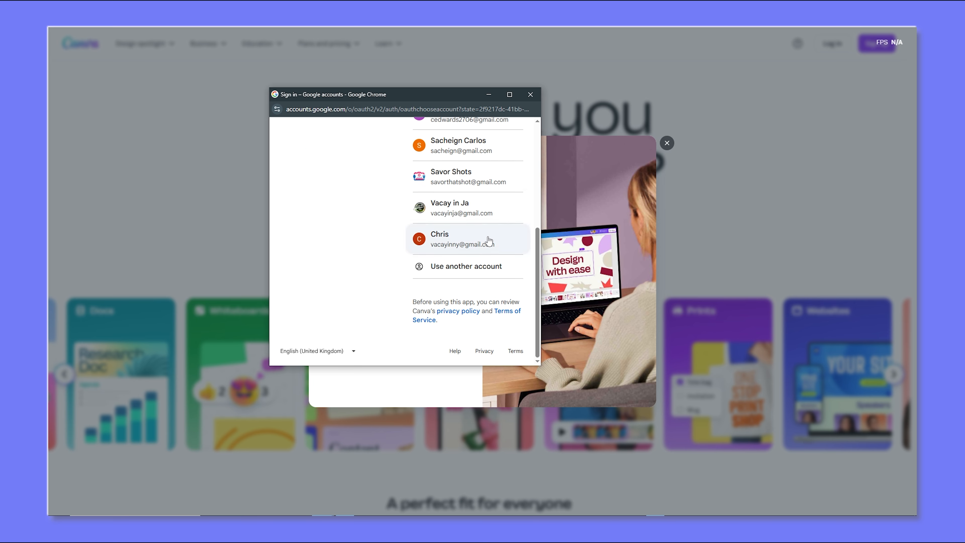
click(489, 240)
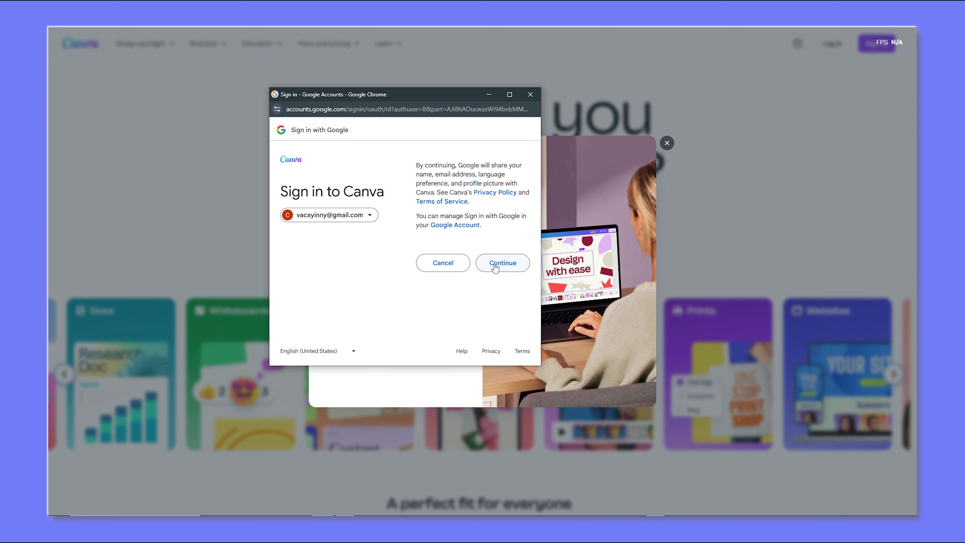
click(501, 267)
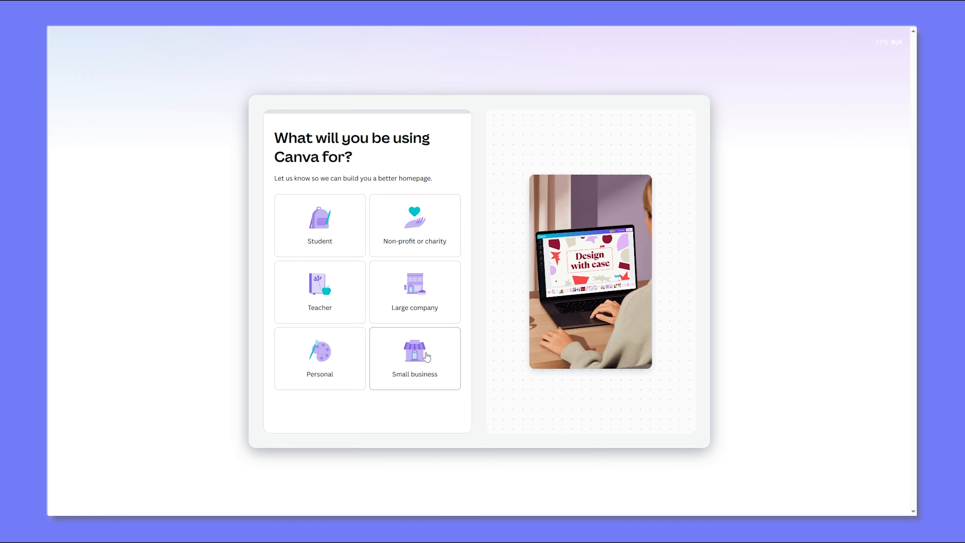
click(427, 356)
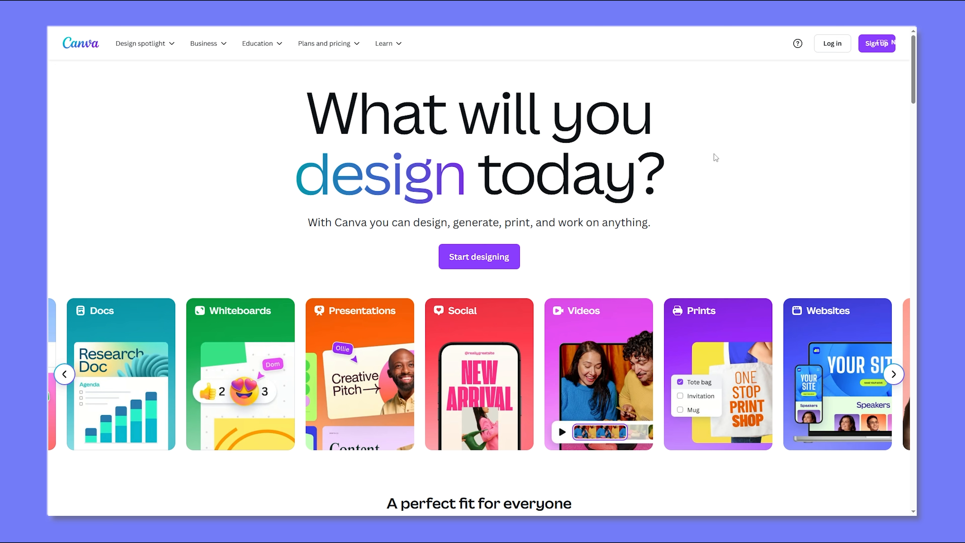
- Start the sign-up with another account through Google, select the last listed Google account and authorise signing in to Canva
click(876, 45)
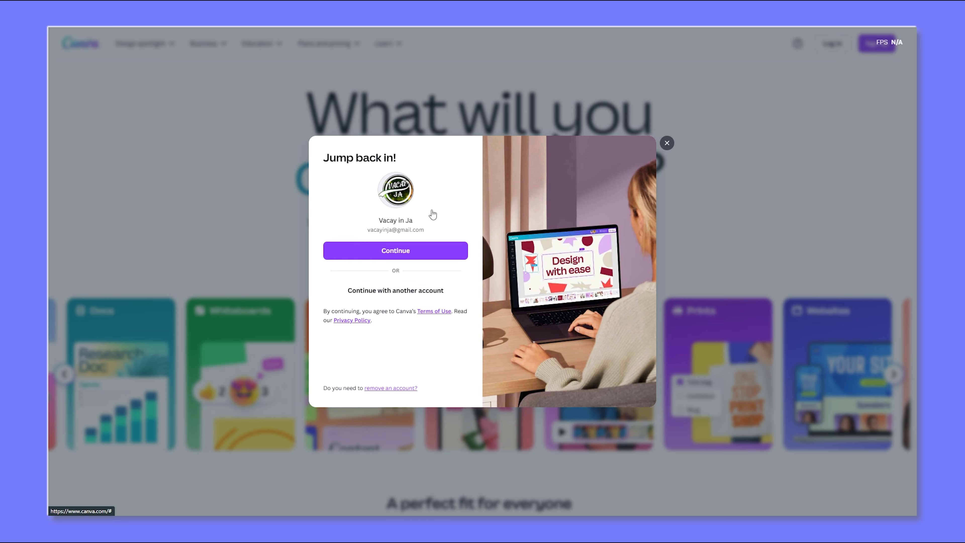
click(418, 298)
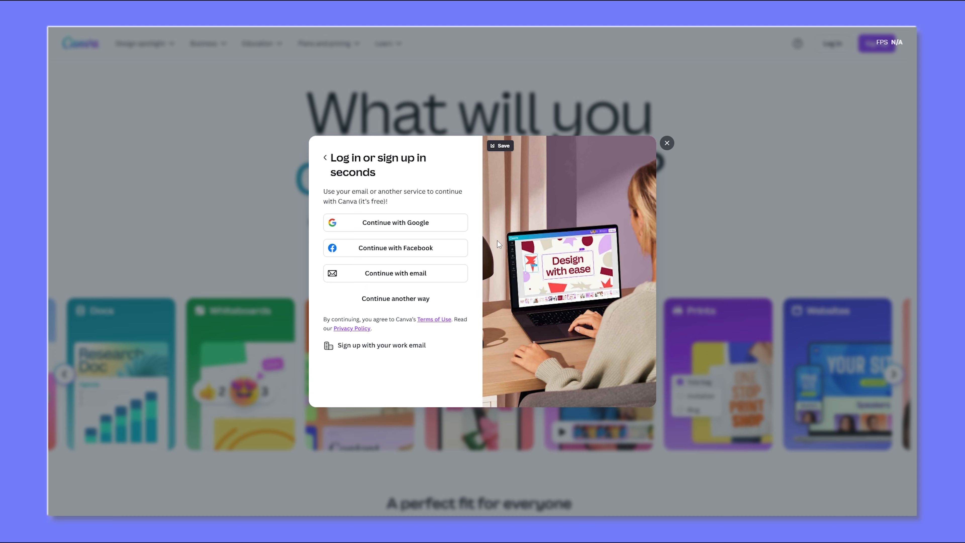
click(439, 225)
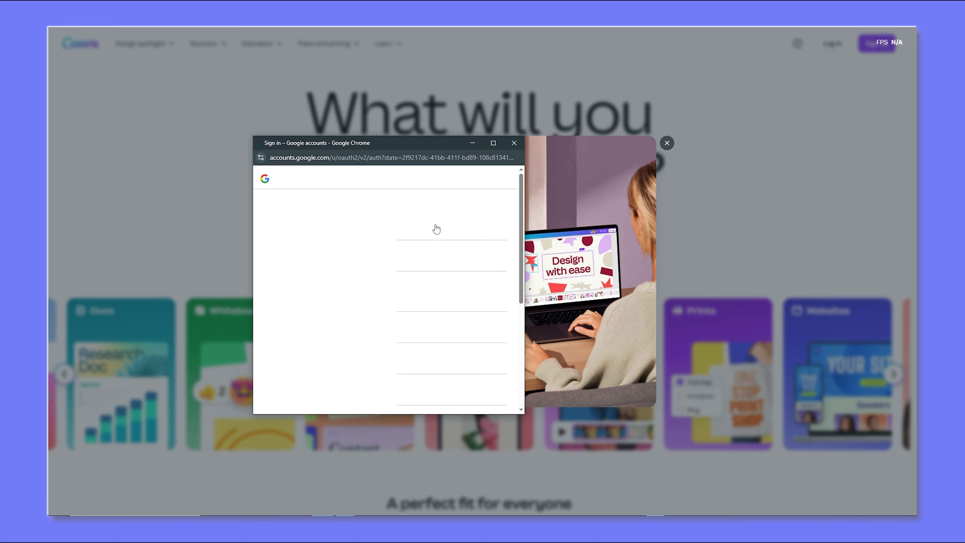
drag(470, 146, 487, 97)
scroll(518, 180, down, 2)
scroll(518, 179, down, 3)
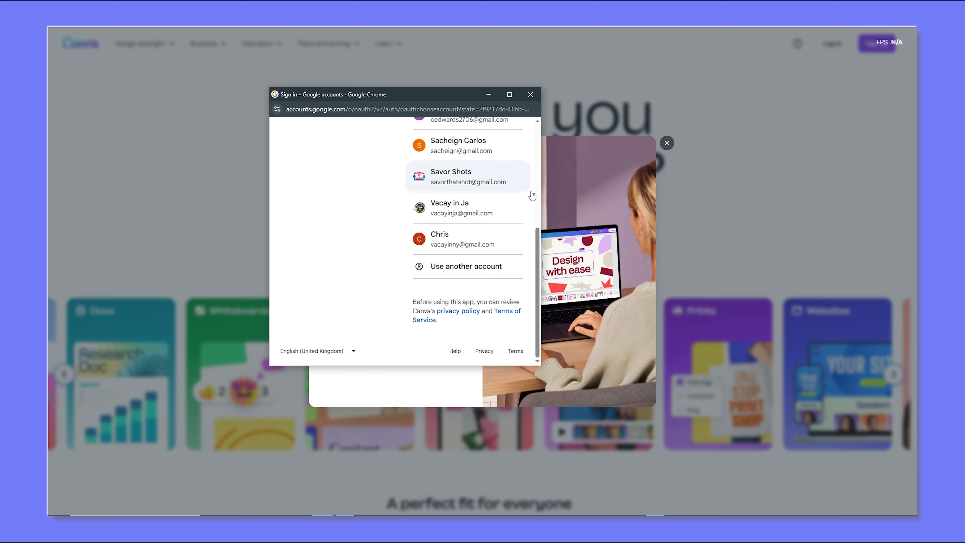
click(489, 240)
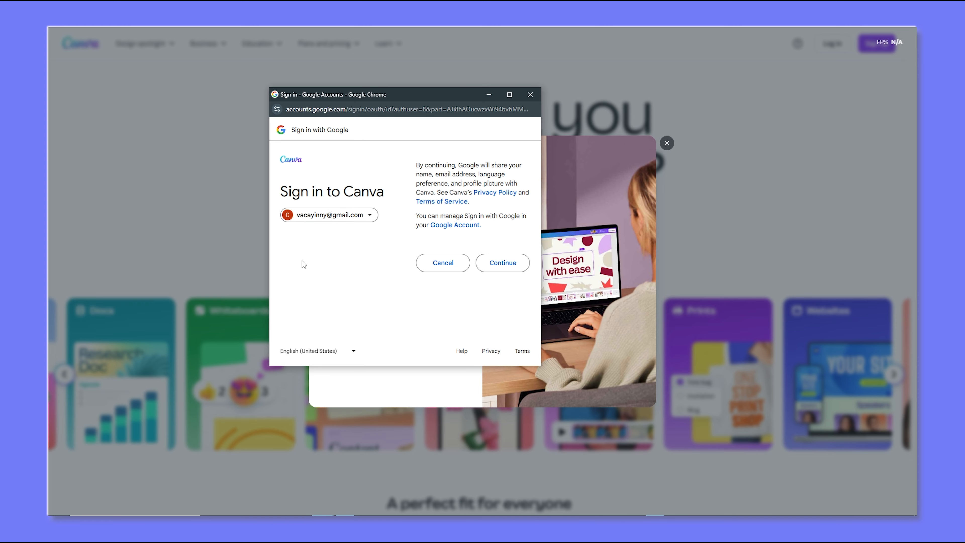
click(501, 267)
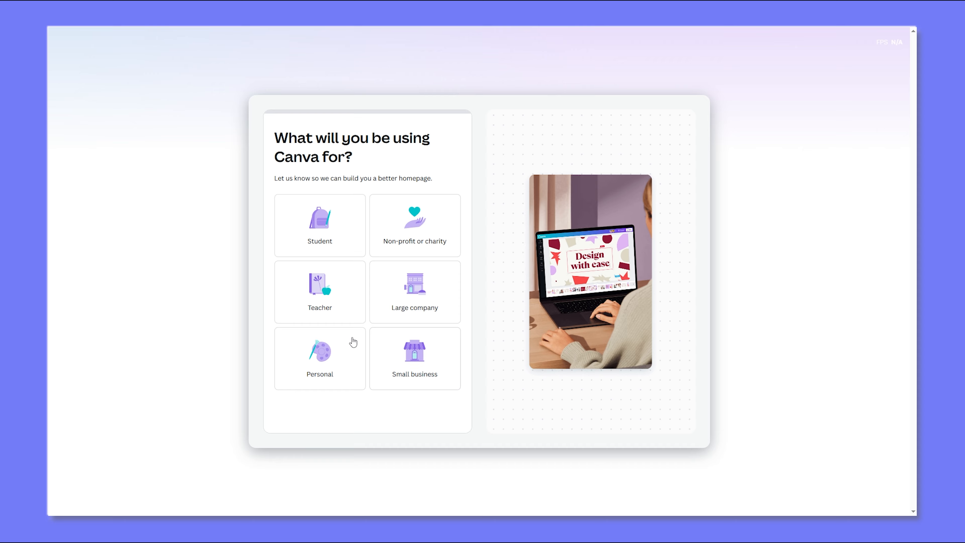
- Answer the onboarding questions with Small business, Marketing & advertising, Only me (1) and Create learning materials
click(417, 363)
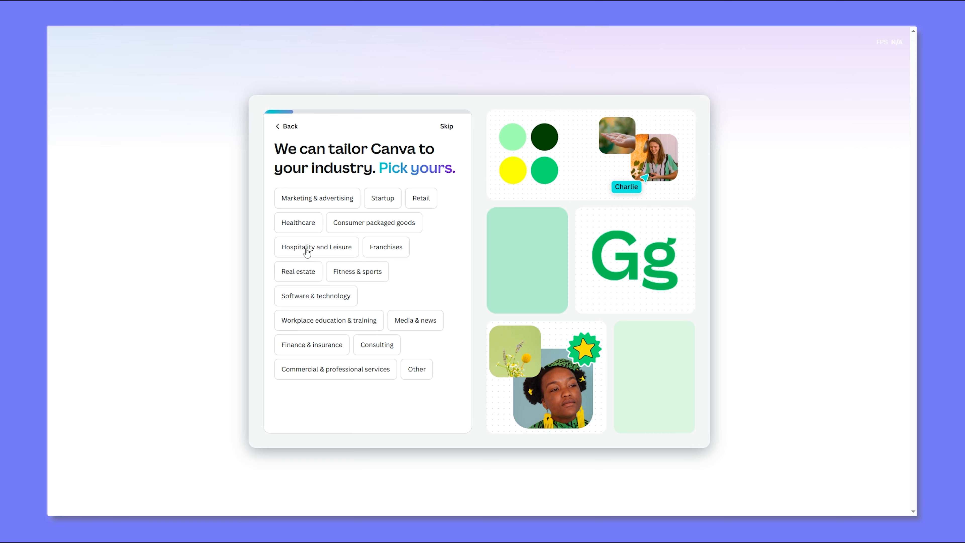
click(329, 202)
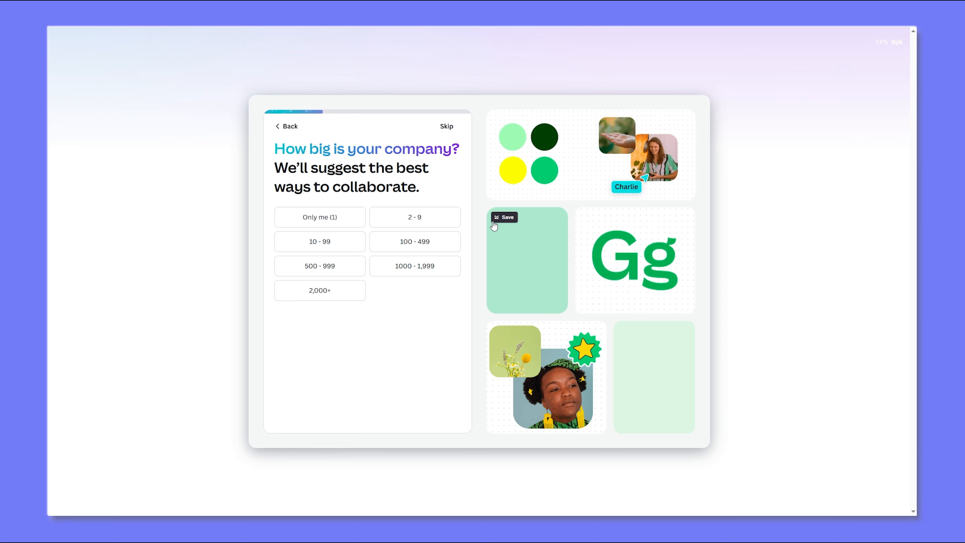
click(341, 219)
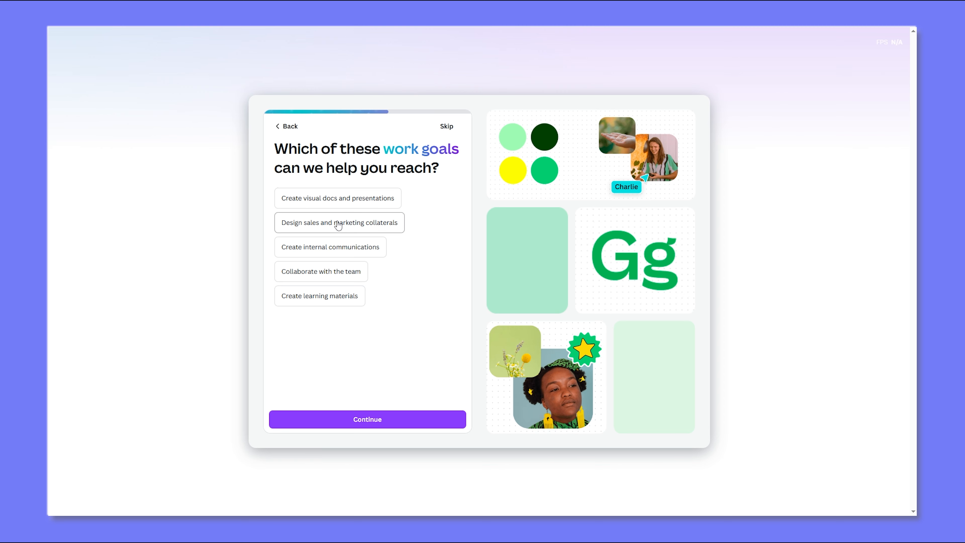
click(351, 303)
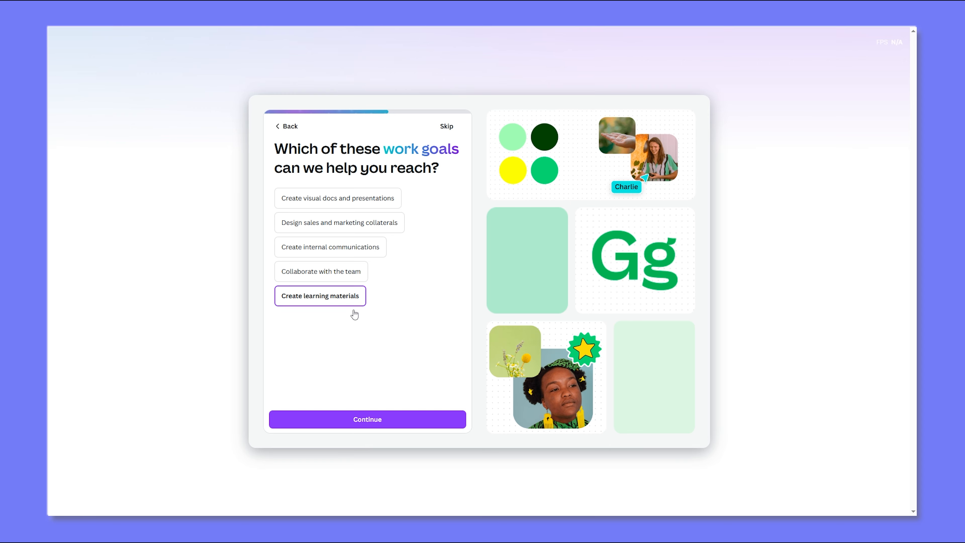
click(410, 424)
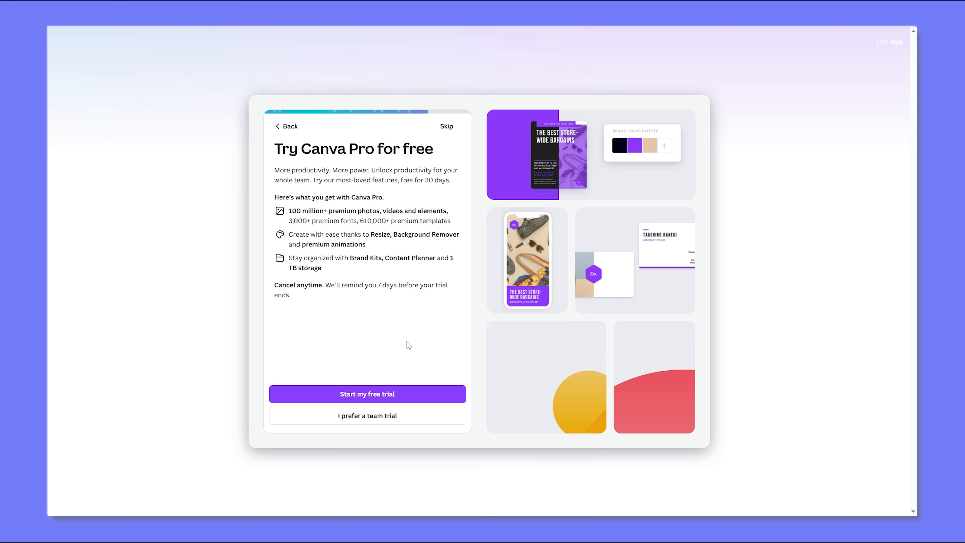
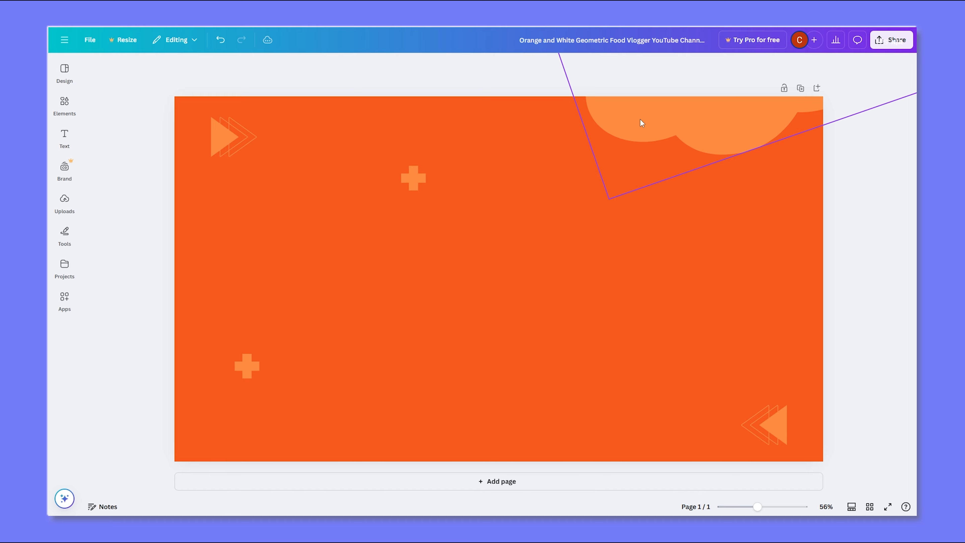
- Try clearing the orange banner by moving its cloud, arrow and plus shapes off the page, and undo the removals to restore the template
drag(642, 123, 904, 324)
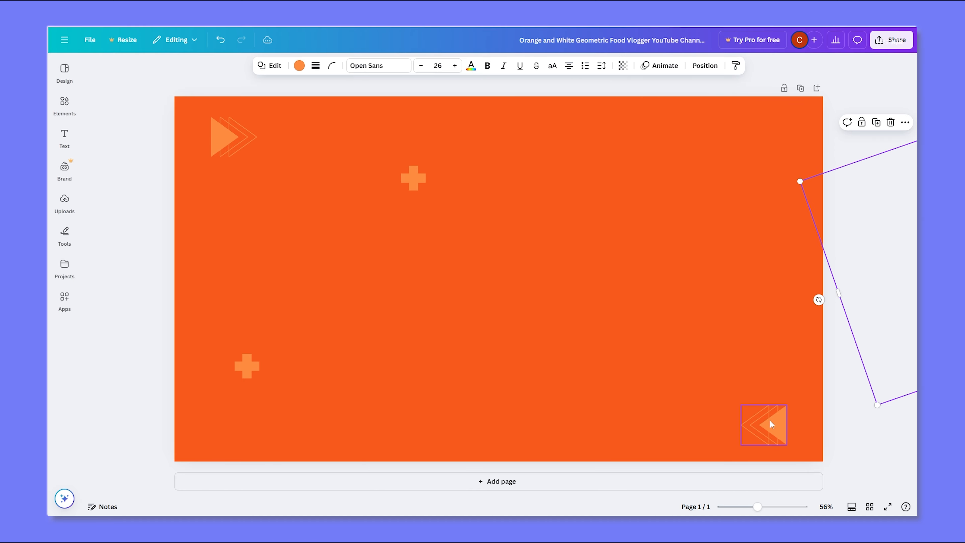
drag(771, 423, 851, 327)
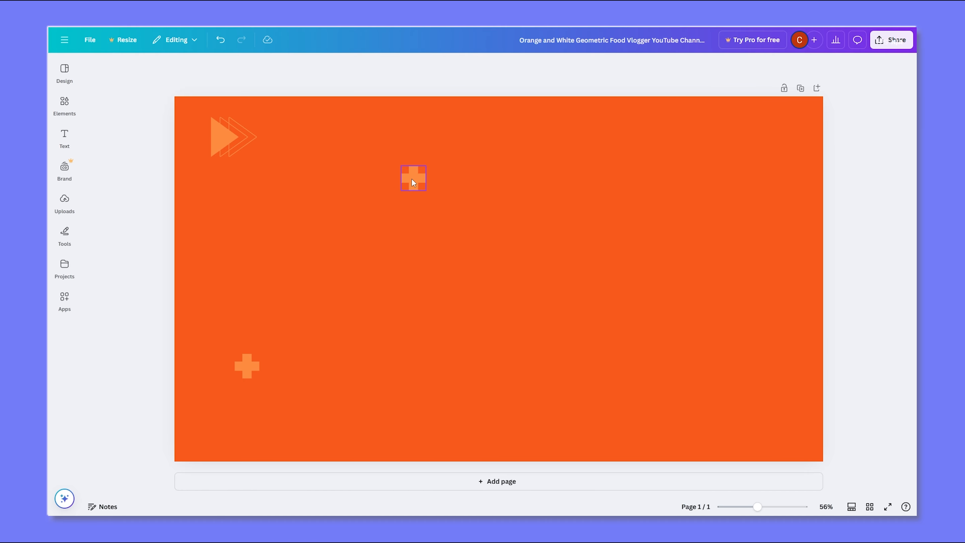
drag(413, 182, 842, 204)
click(255, 145)
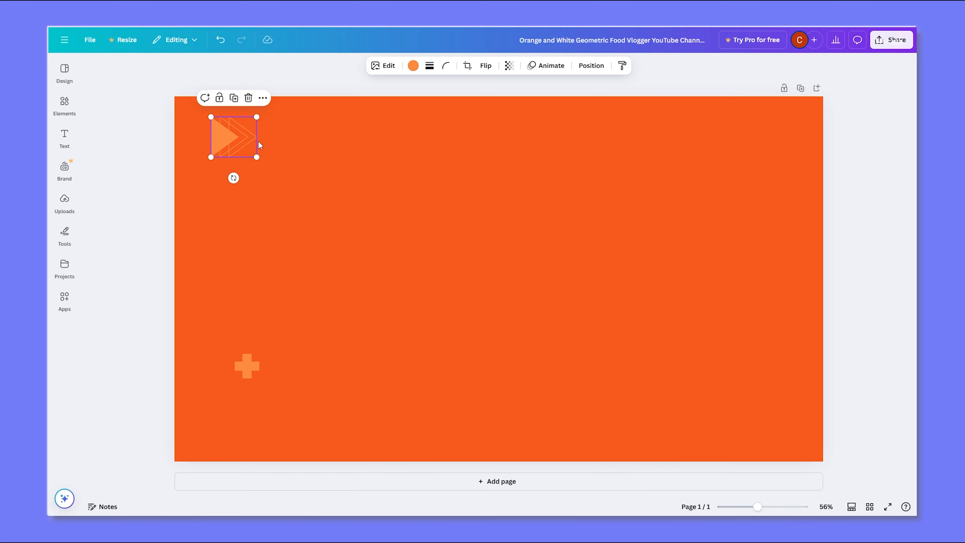
drag(259, 145, 891, 238)
drag(248, 366, 842, 263)
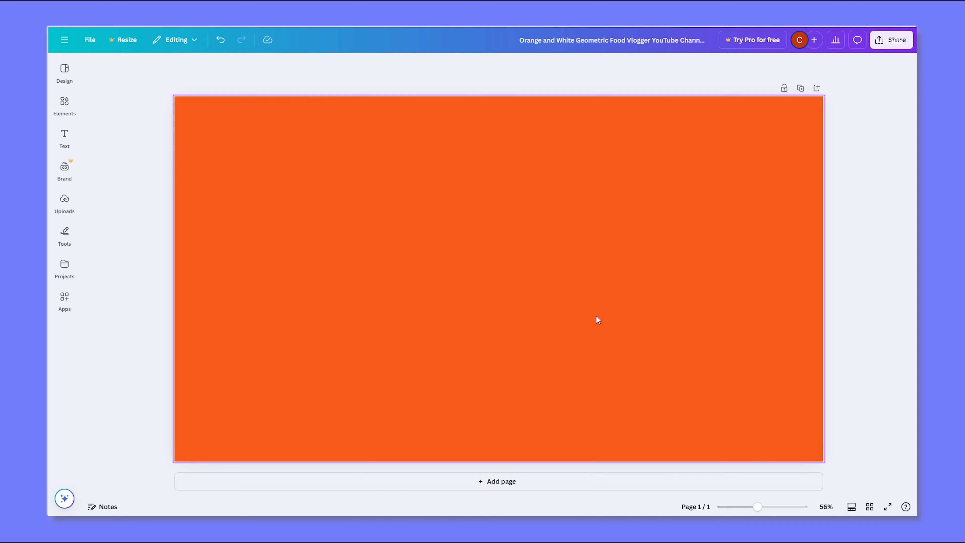
key(ctrl+z)
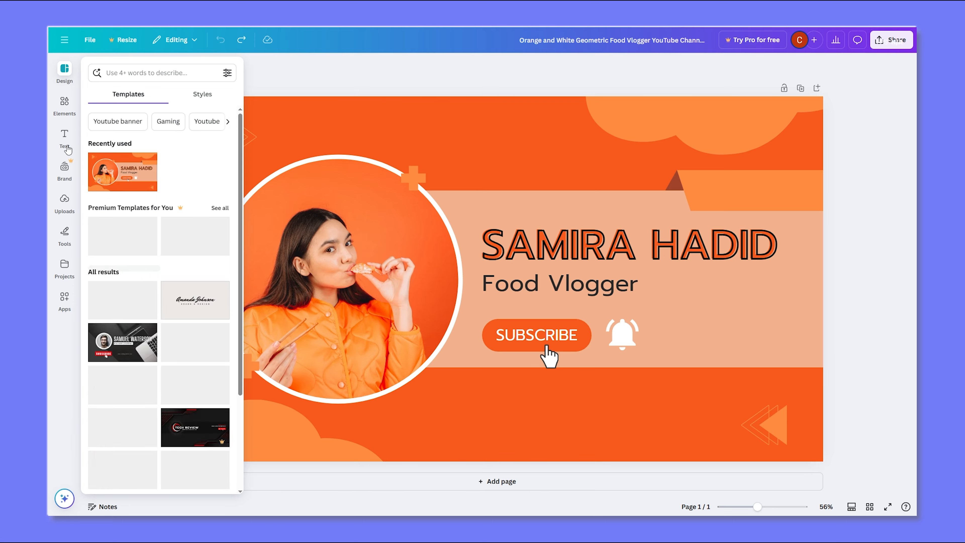
- Try the Green Simple Minimalist Elegant Personal Vlog Youtube Banner template on the page and undo its application
click(64, 298)
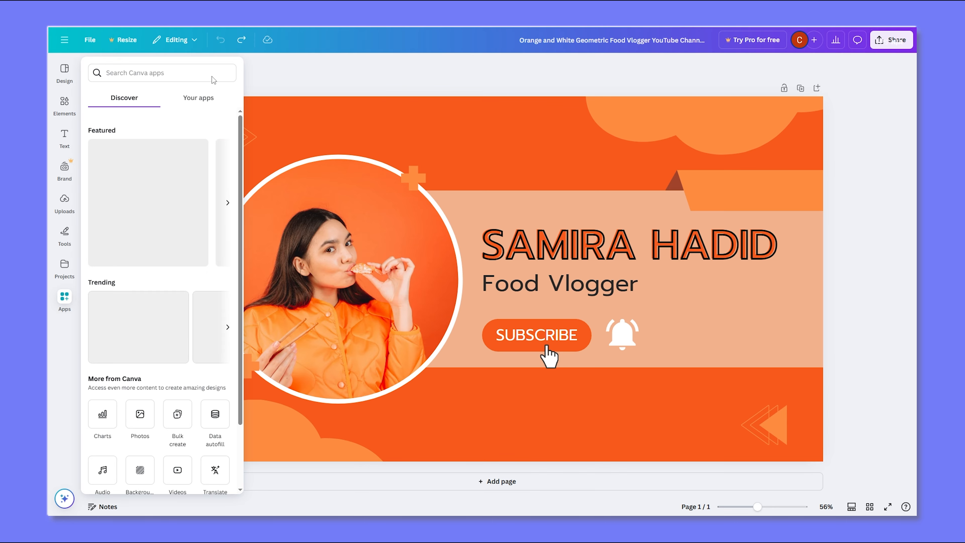
click(71, 69)
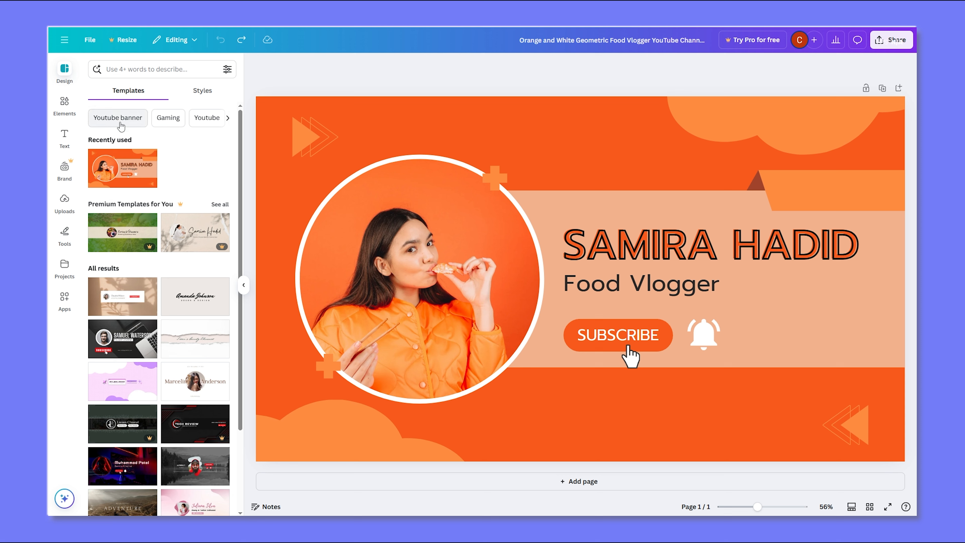
scroll(152, 193, down, 3)
scroll(152, 193, down, 6)
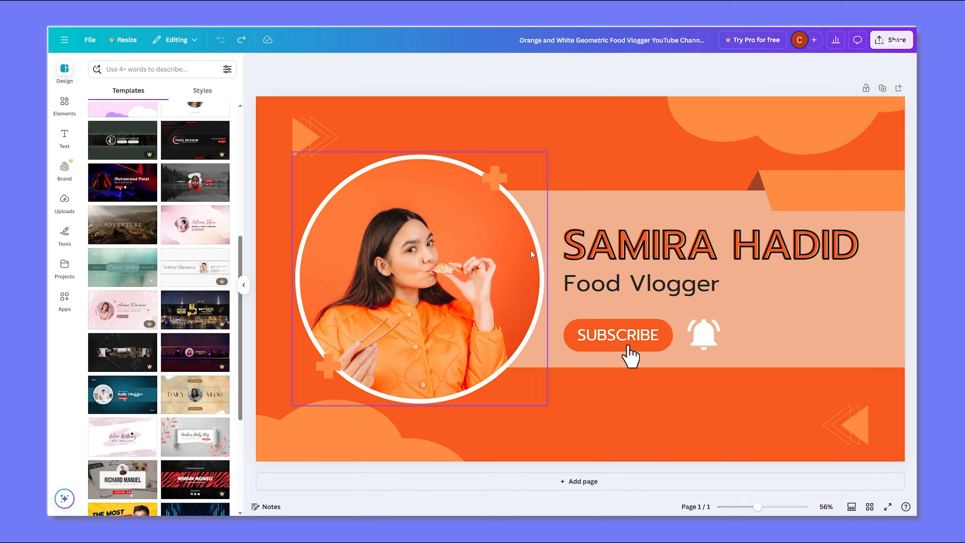
click(118, 270)
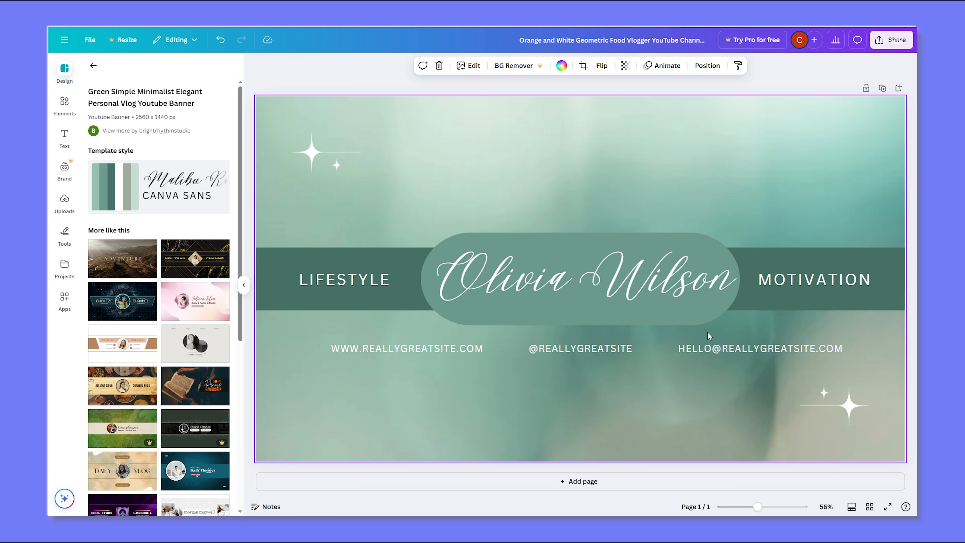
key(ctrl+z)
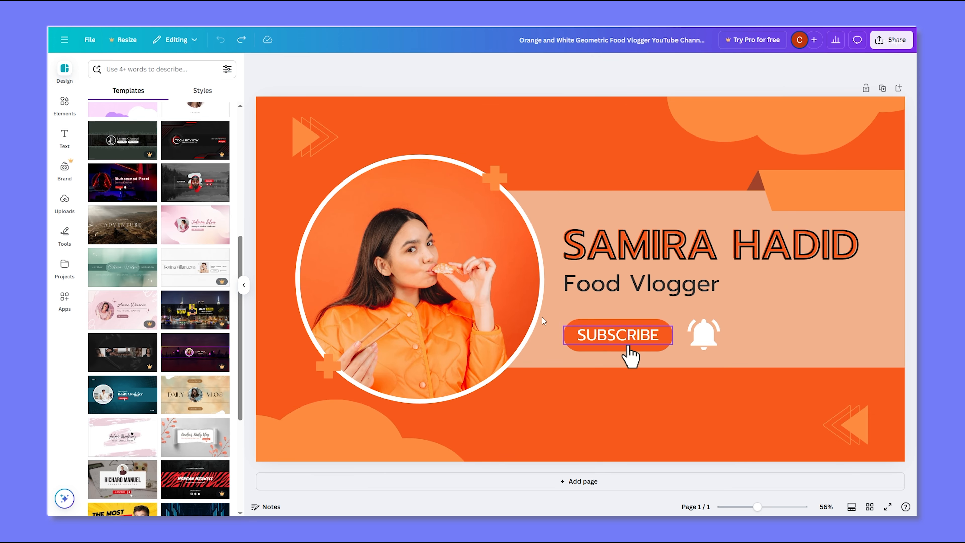
- Try the HK Grotesk Bold style combination on the banner, followed by the Cardo and Didact Gothic combination
click(197, 92)
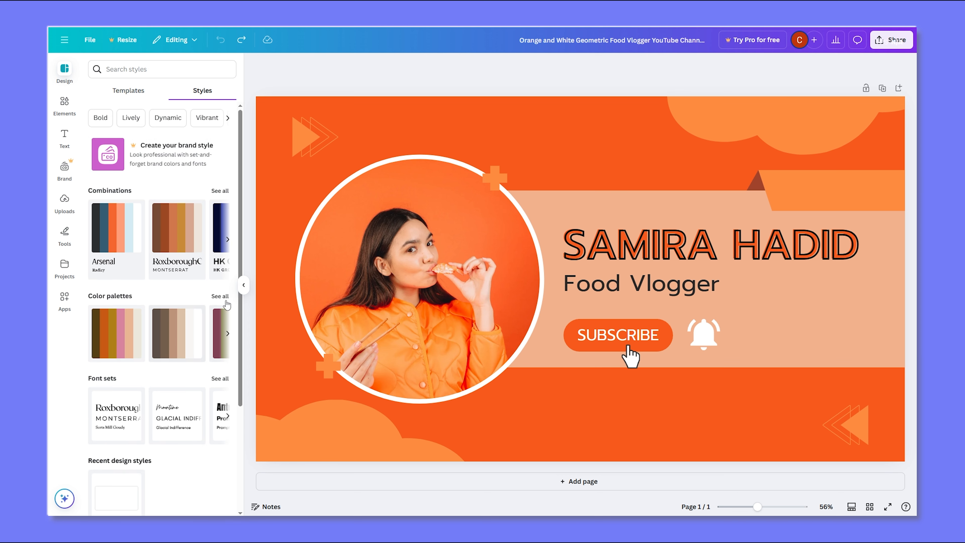
click(228, 239)
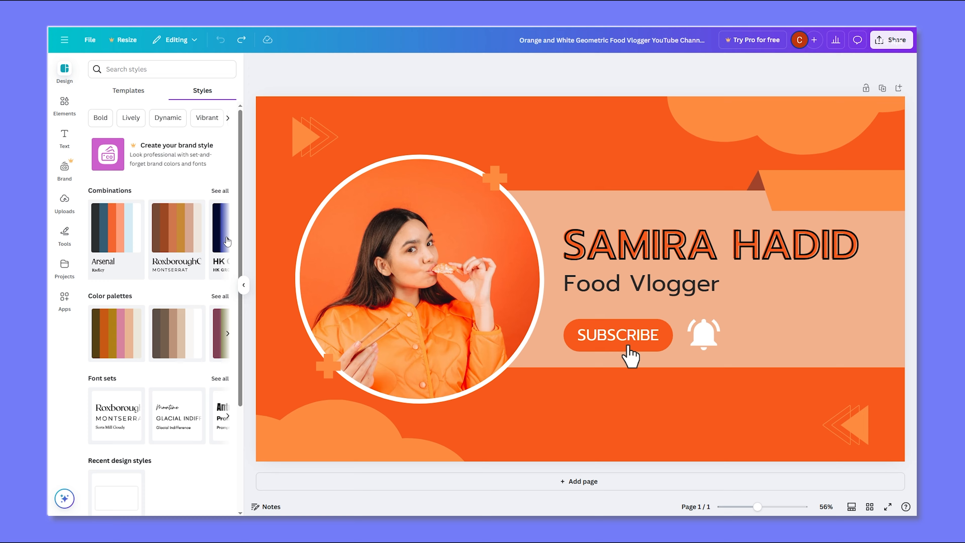
click(112, 235)
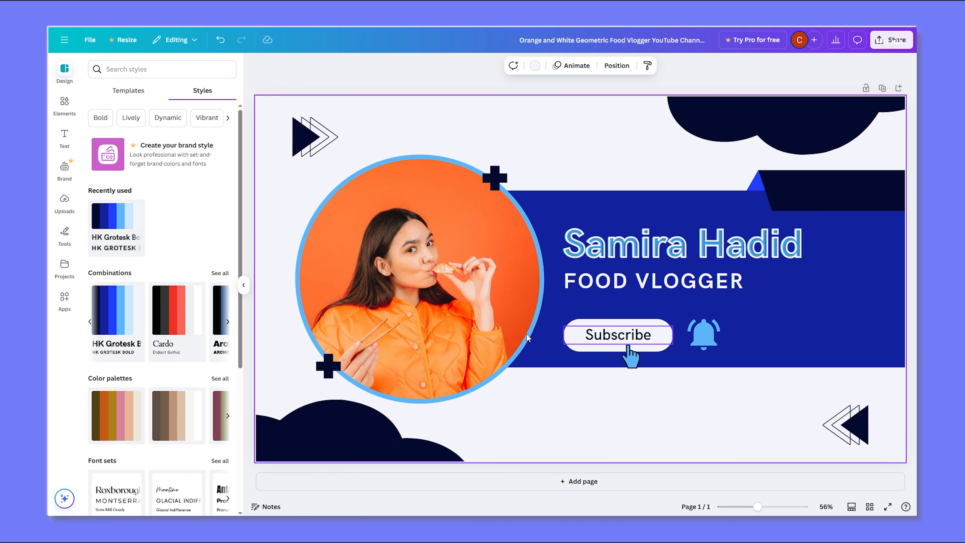
click(169, 321)
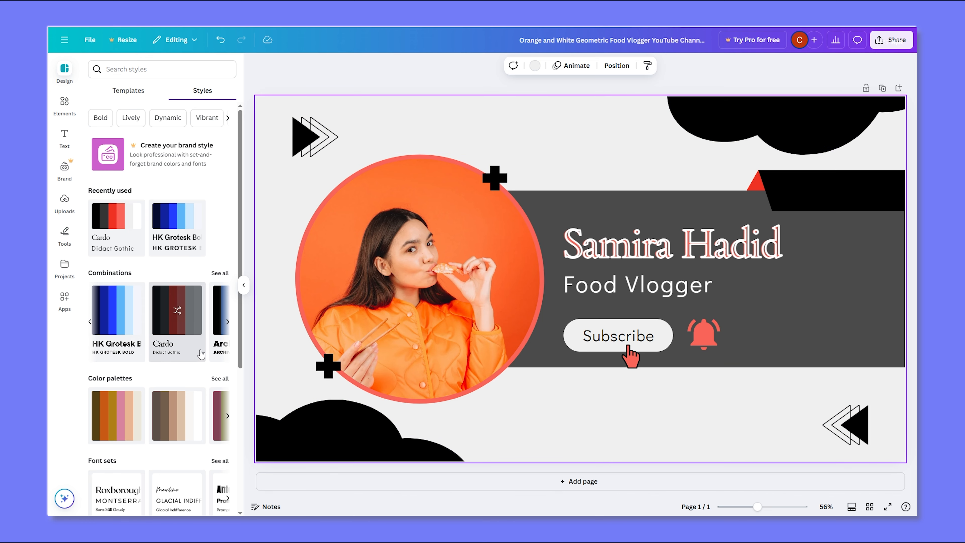
- Try the brown, orange and pink colour palette and the Roxborough and Montserrat font set, and undo all style changes
scroll(148, 342, down, 3)
click(111, 337)
scroll(111, 337, down, 2)
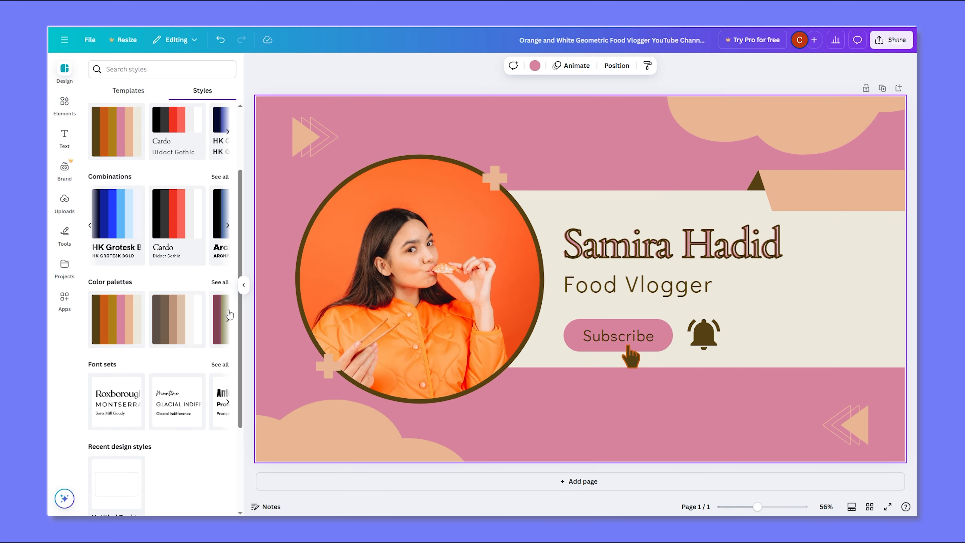
click(111, 336)
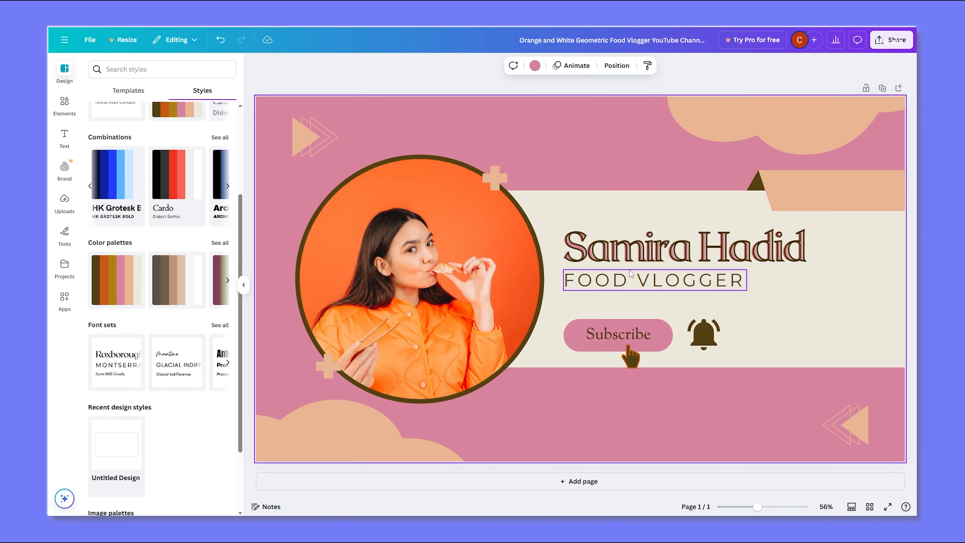
scroll(159, 304, down, 1)
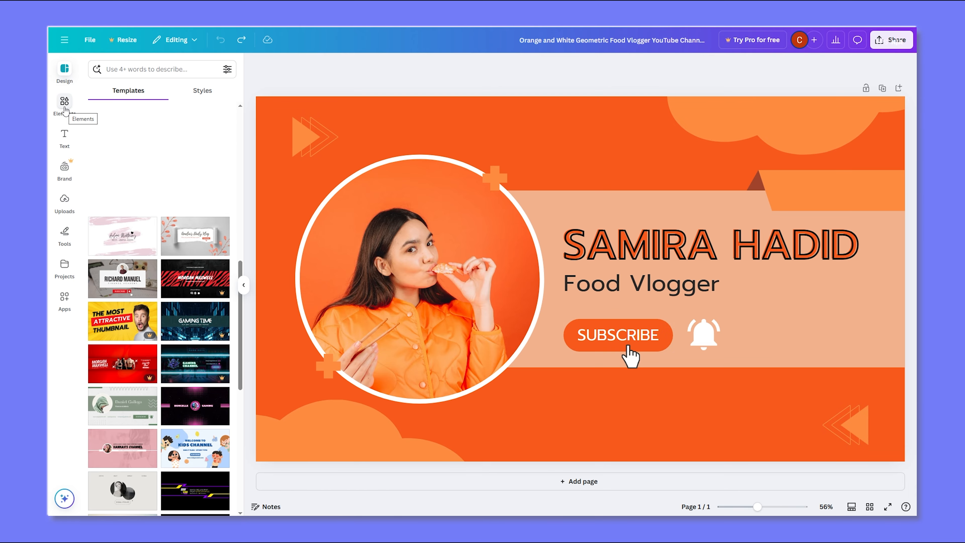
- Look through the available element categories, from shapes, graphics and stickers to frames, grids, mockups and collections
click(65, 110)
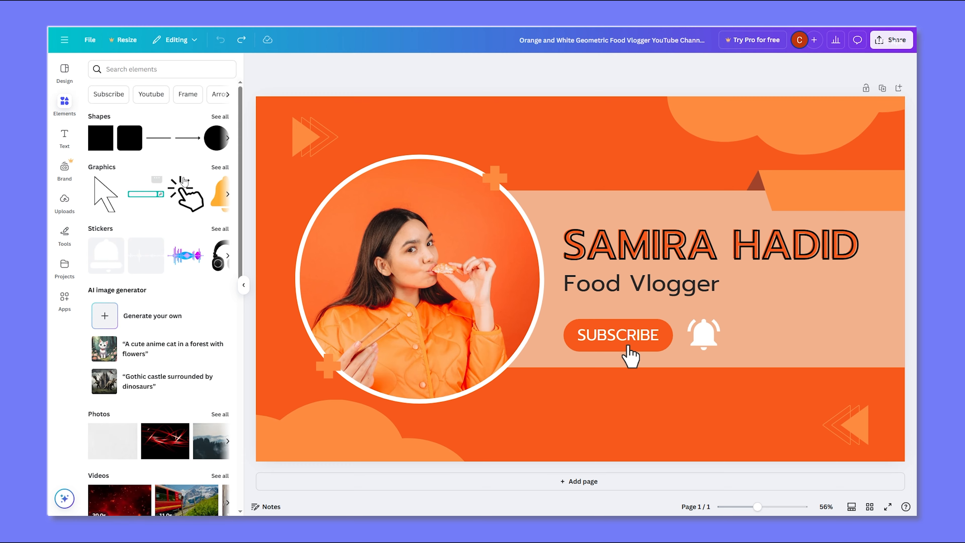
scroll(184, 304, down, 12)
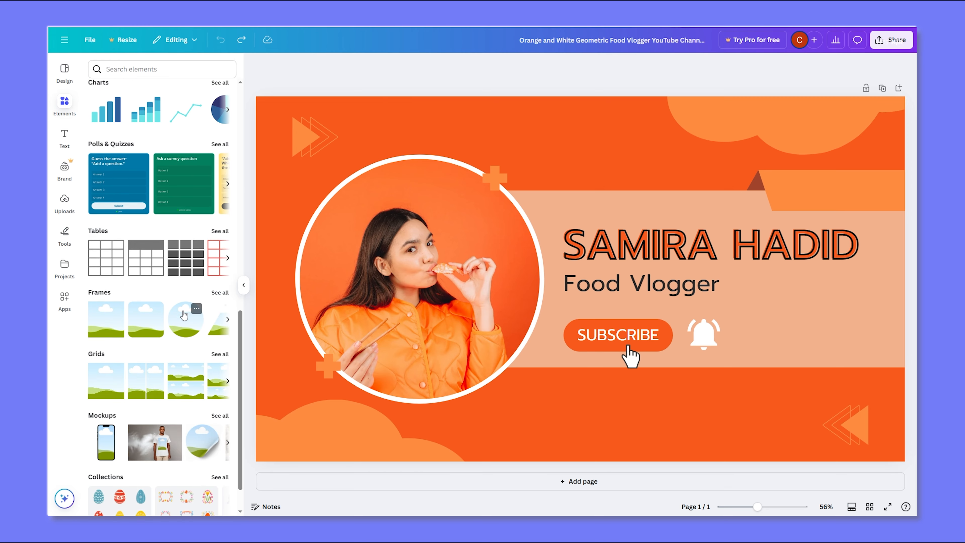
scroll(183, 314, down, 1)
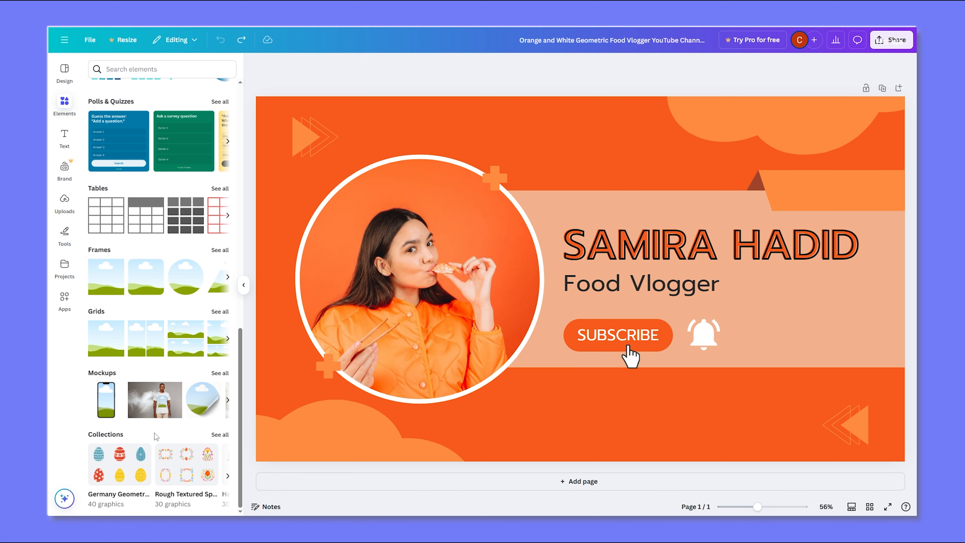
scroll(168, 407, up, 2)
scroll(167, 408, up, 10)
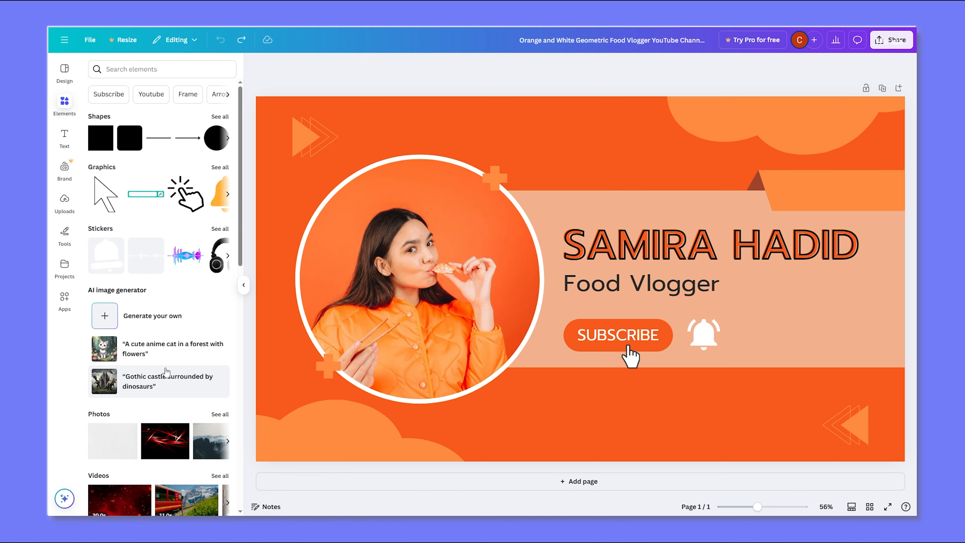
- Delete all the elements from the orange banner page and search the elements for flower, limited to graphics
drag(288, 72, 822, 430)
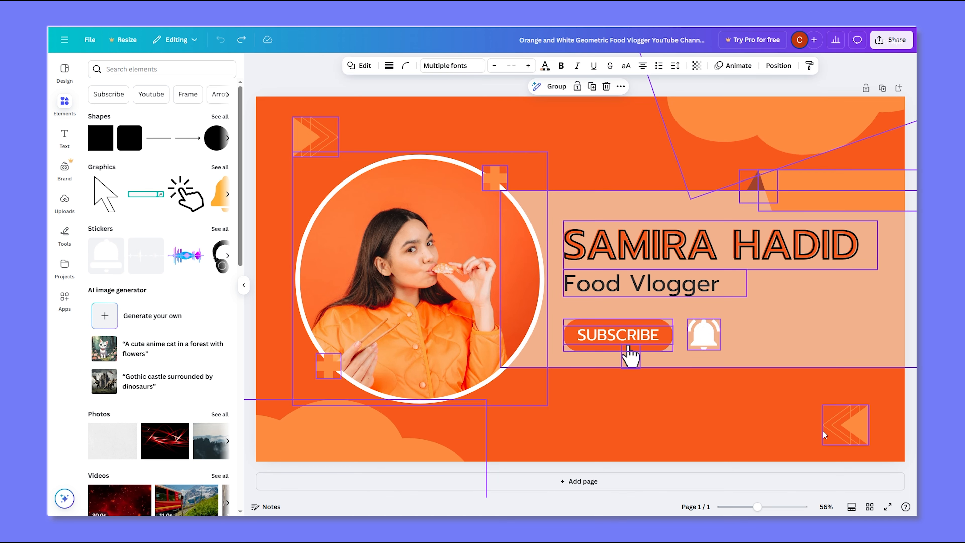
key(Delete)
click(148, 67)
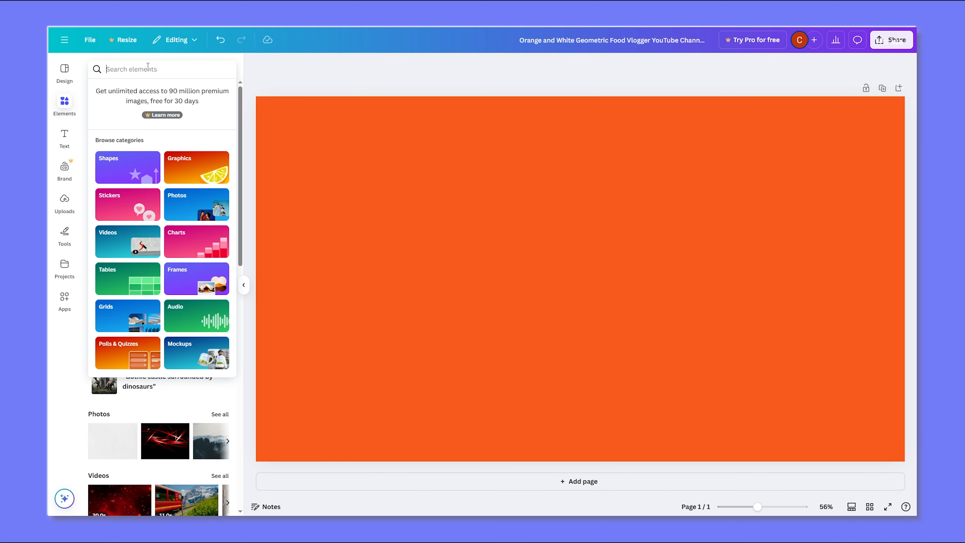
text(flower)
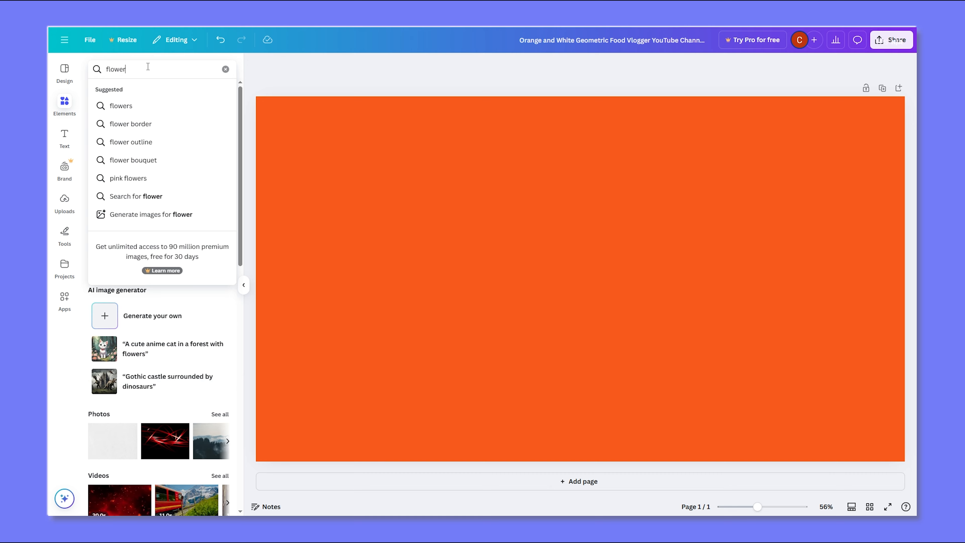
key(Return)
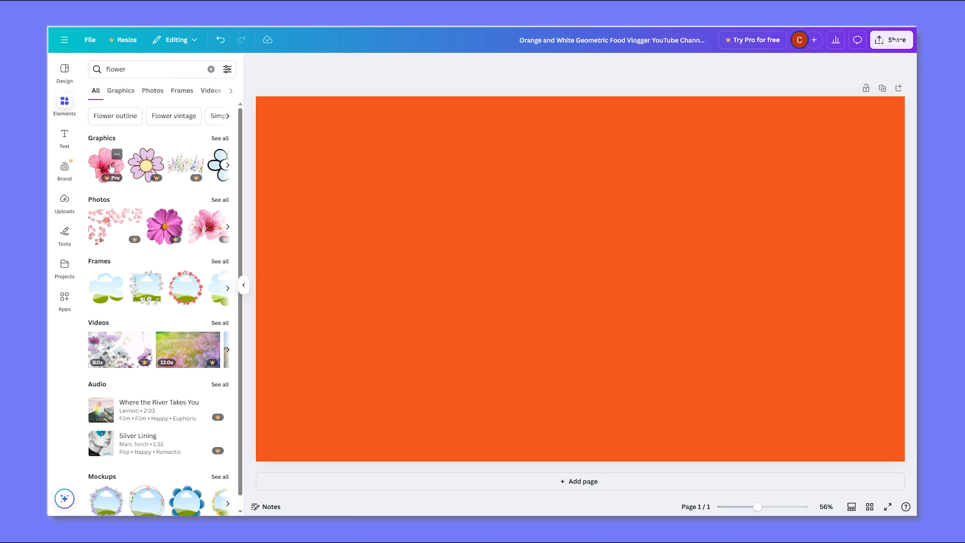
scroll(155, 169, down, 1)
scroll(167, 209, up, 1)
click(121, 90)
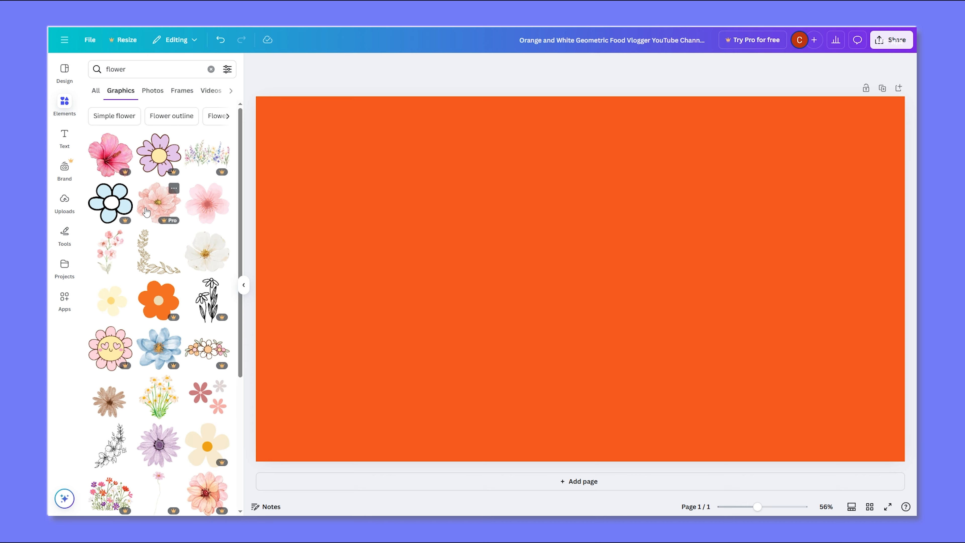
scroll(146, 211, down, 5)
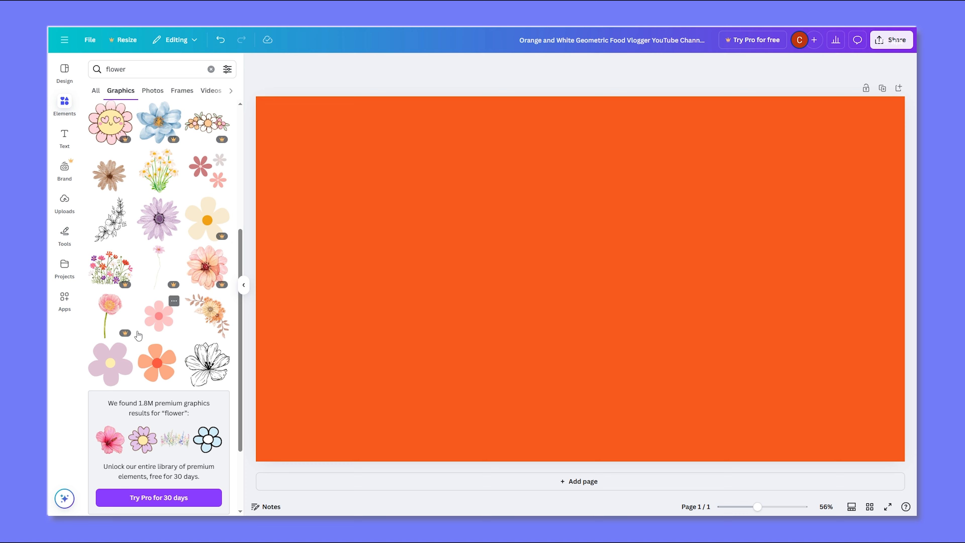
- Try the premium pink poppy graphic with the green stem on the page and delete it
click(110, 317)
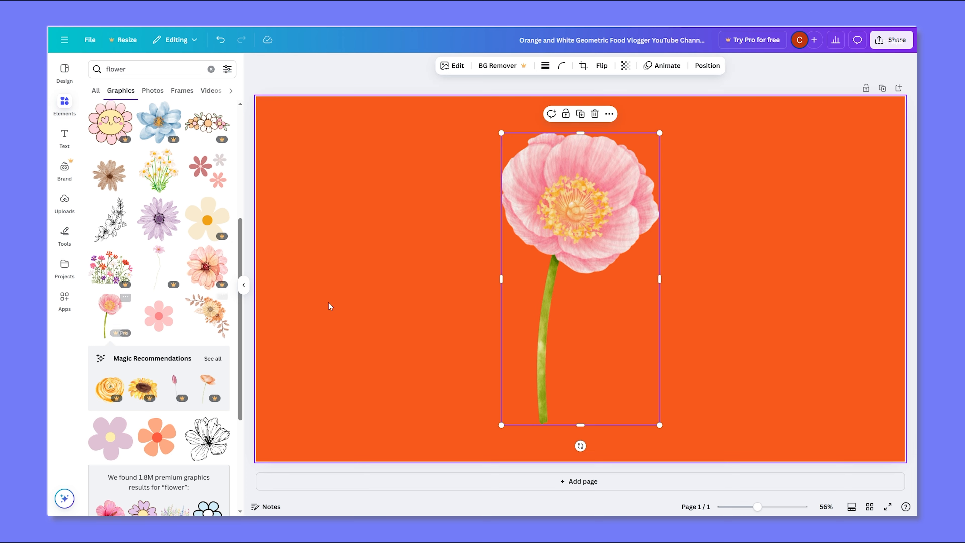
drag(588, 218, 515, 218)
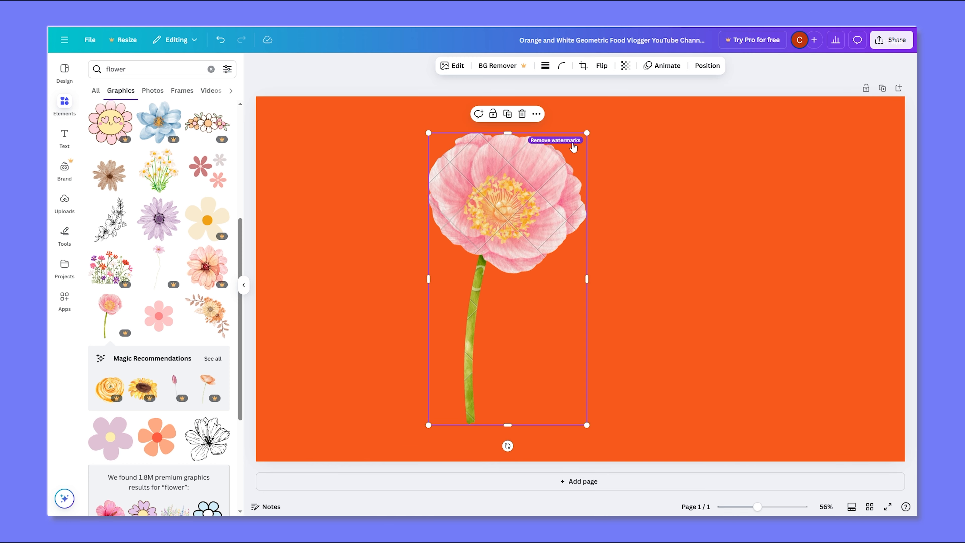
drag(530, 221, 520, 205)
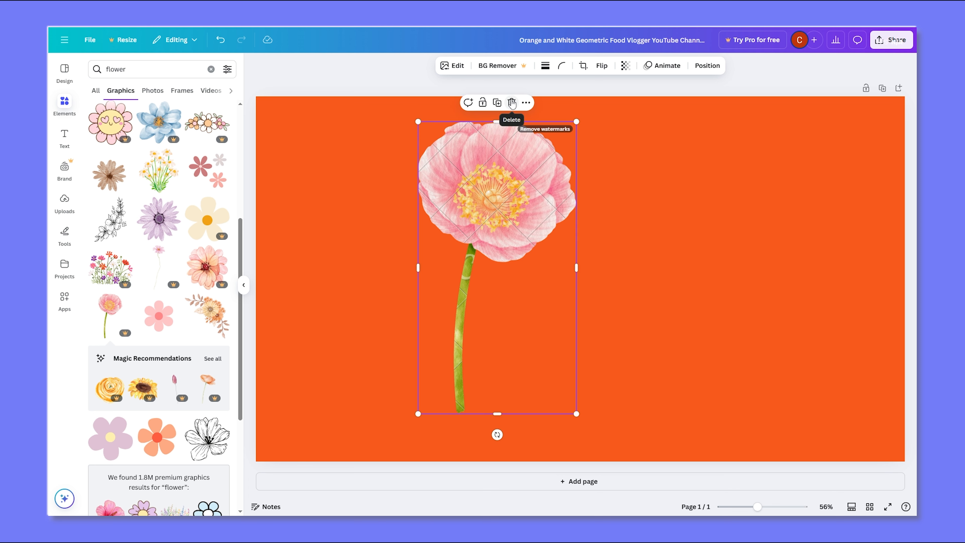
click(512, 103)
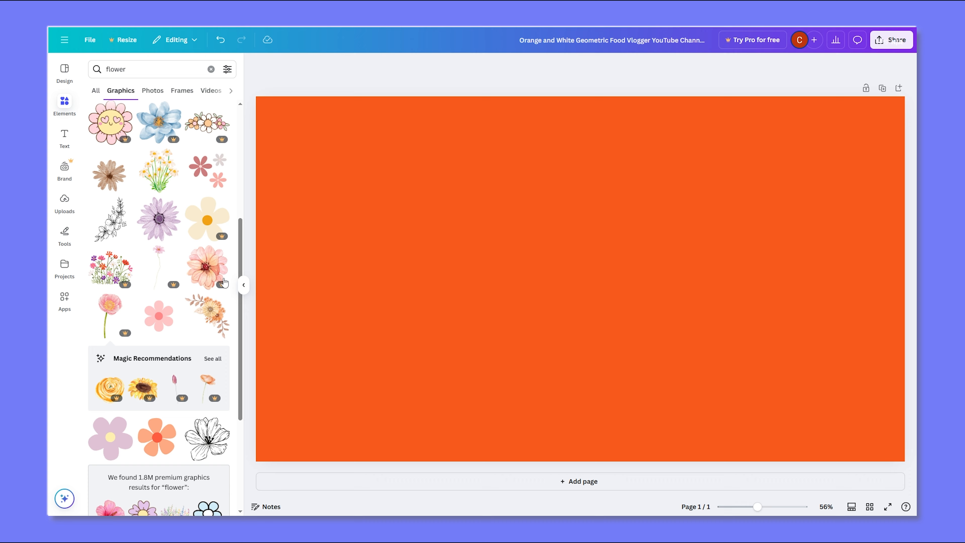
- Add the free six-petal pink flower graphic, shrink it, rotate it and place it in the page's left half
click(161, 325)
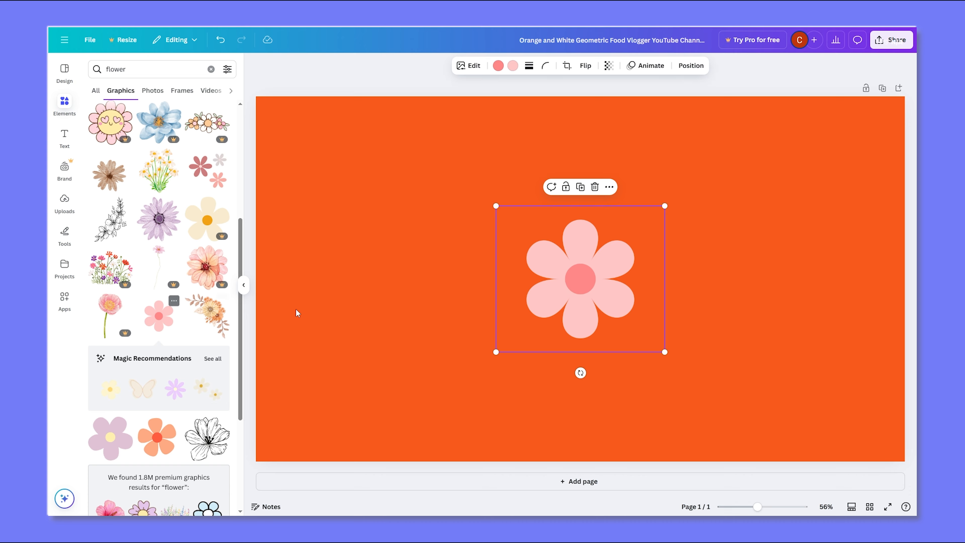
drag(595, 250, 462, 184)
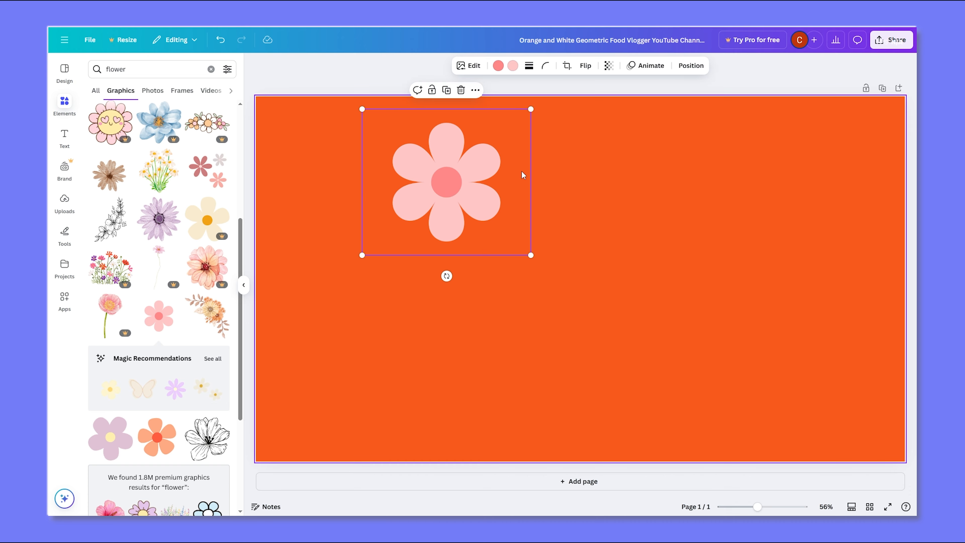
drag(532, 108, 476, 211)
drag(409, 214, 431, 242)
drag(422, 303, 465, 284)
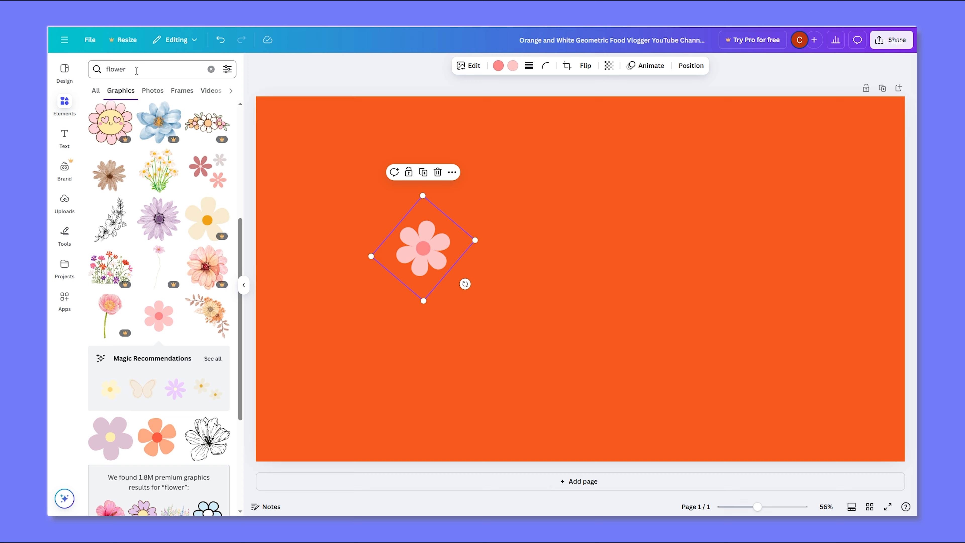
- Add the flower photo of white and pink blossoms with green leaves, shrink it and place it at the page's upper right
click(153, 90)
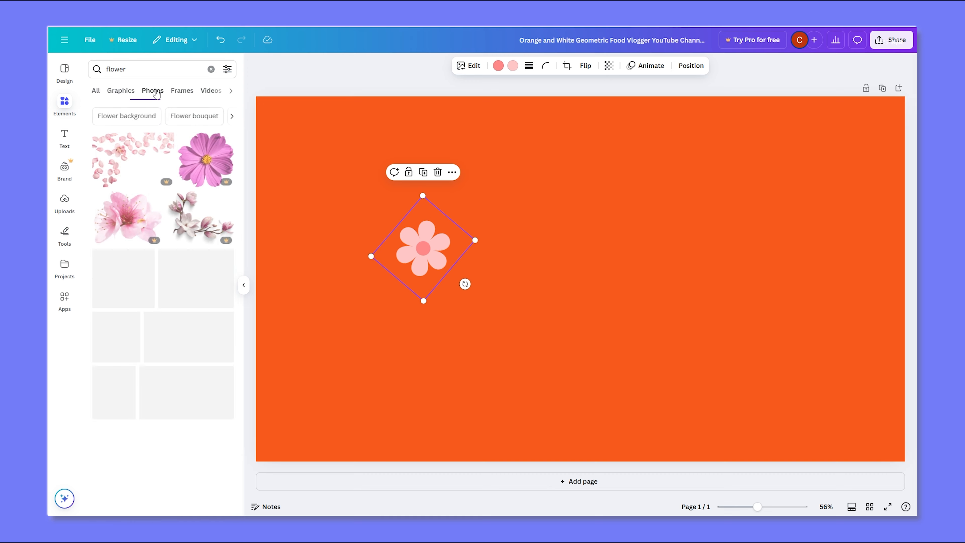
scroll(201, 249, down, 3)
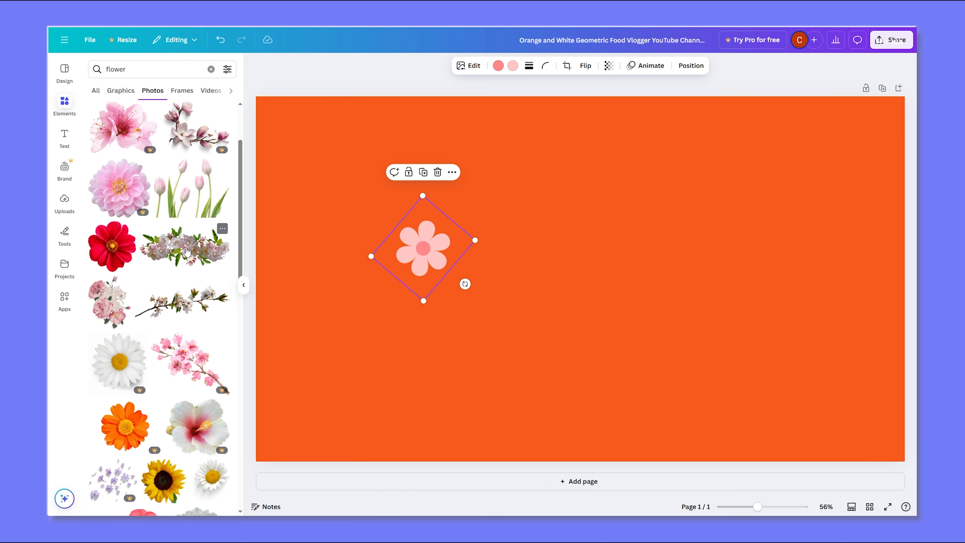
click(186, 251)
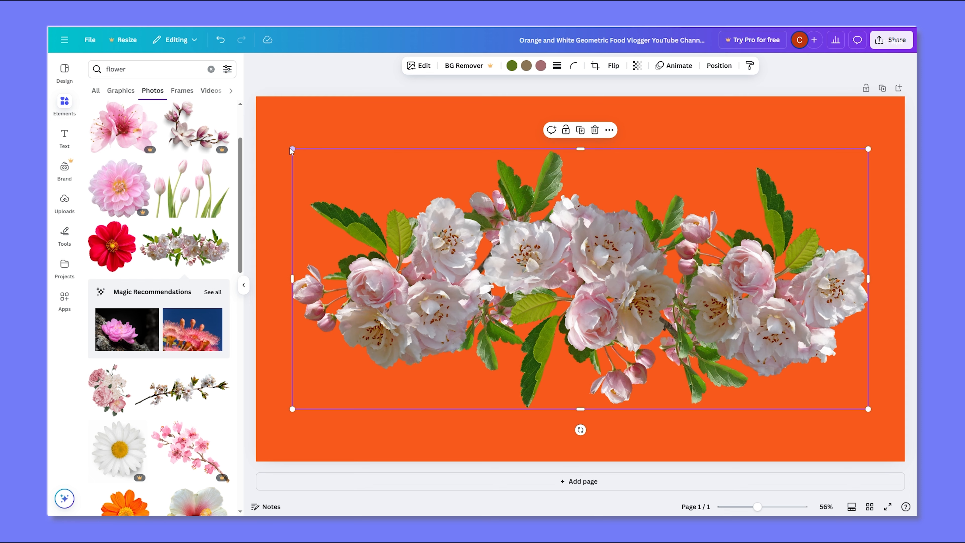
drag(290, 148, 517, 254)
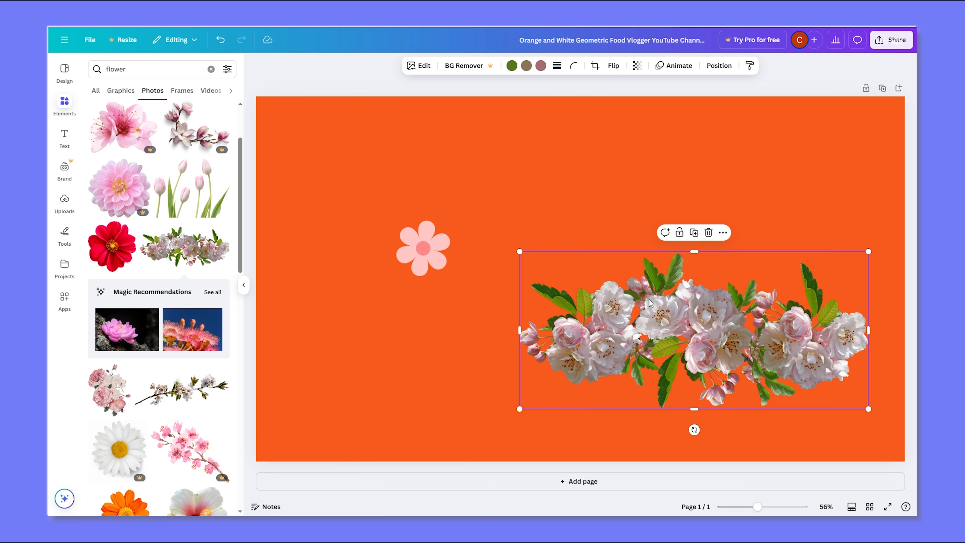
drag(683, 330, 641, 168)
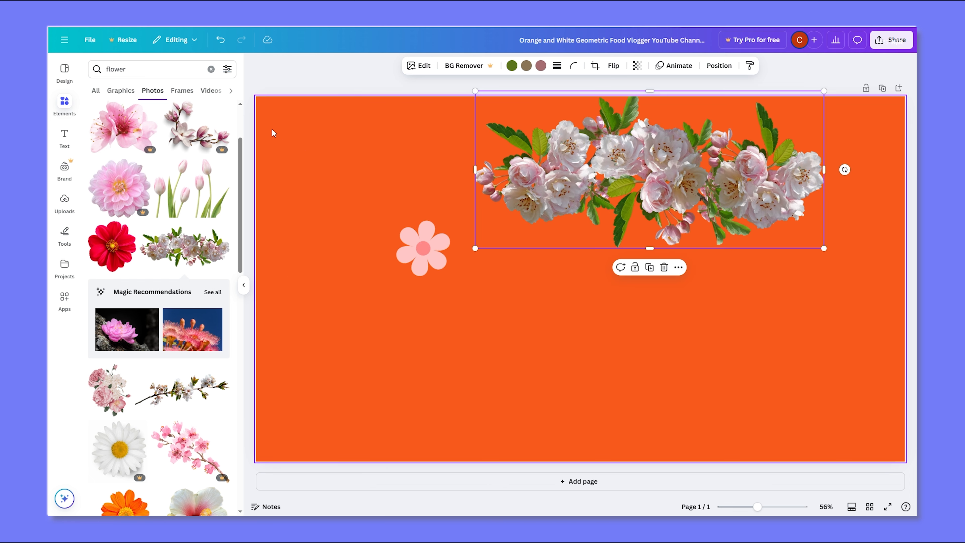
- Add the first flower-shaped frame, shrink it and place it just below the small pink flower
click(182, 91)
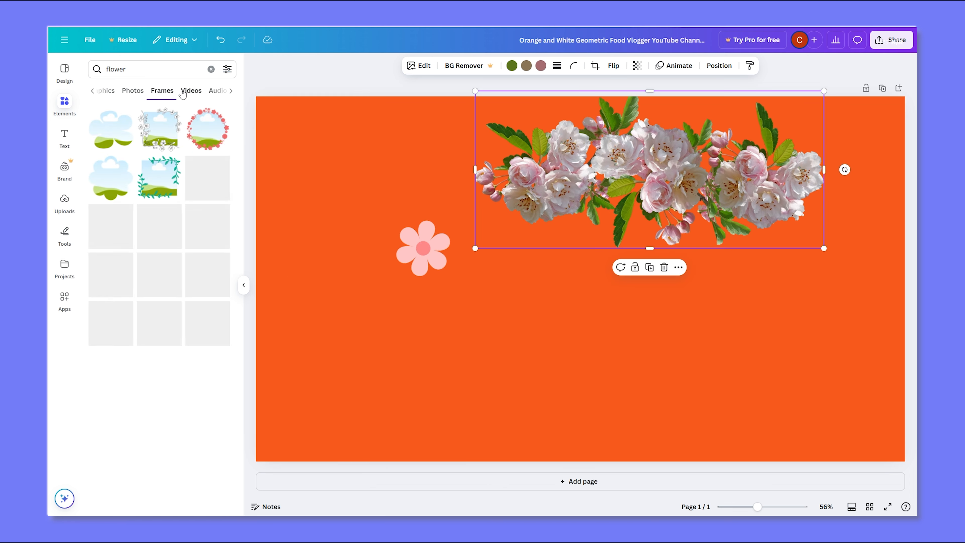
click(107, 135)
drag(664, 219, 636, 289)
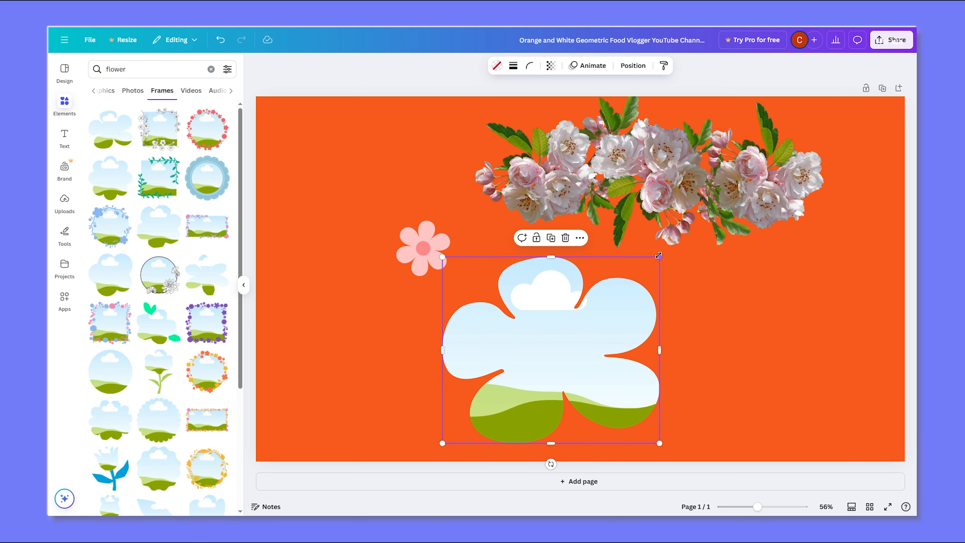
drag(658, 255, 603, 305)
drag(518, 348, 569, 314)
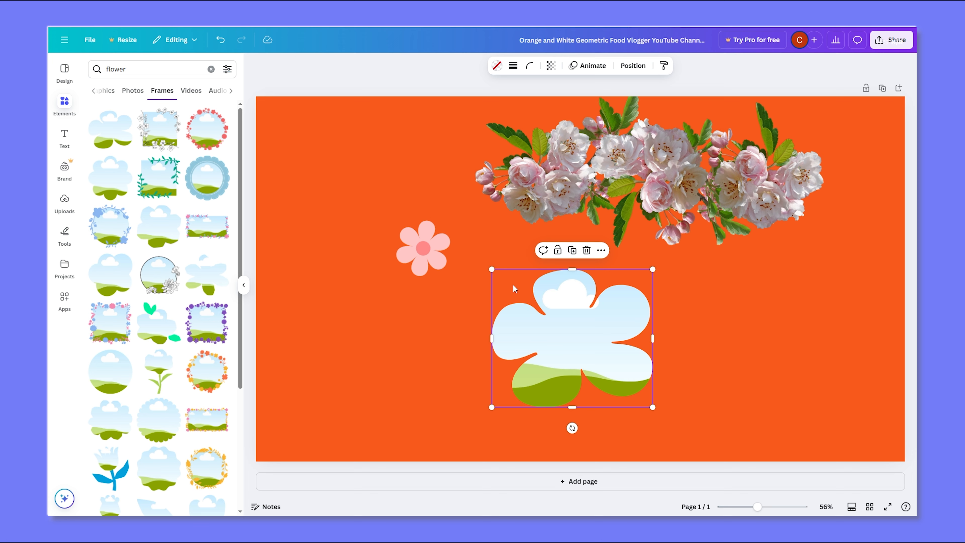
drag(566, 363, 438, 366)
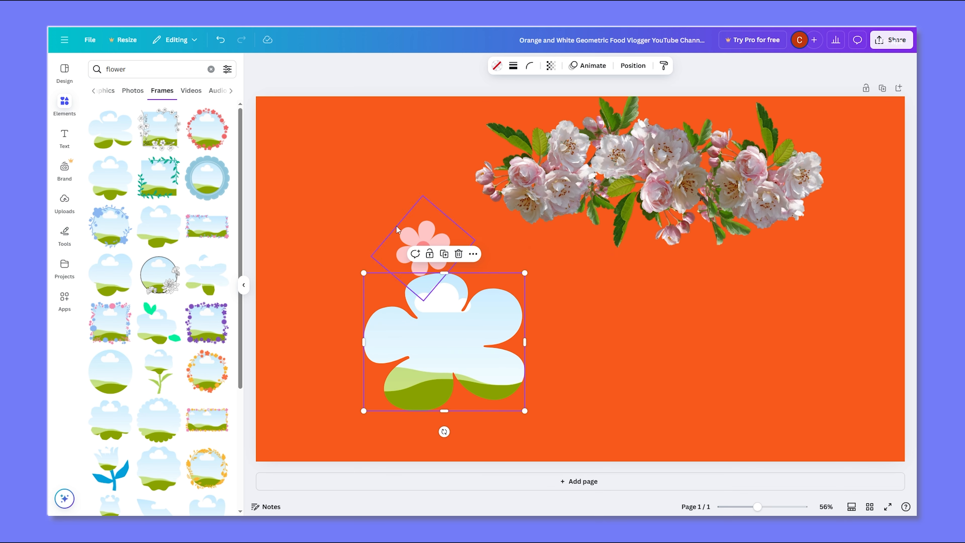
- Add the flower video of yellow blossoms on a green background, shrink it and place it in the page's lower right
click(191, 90)
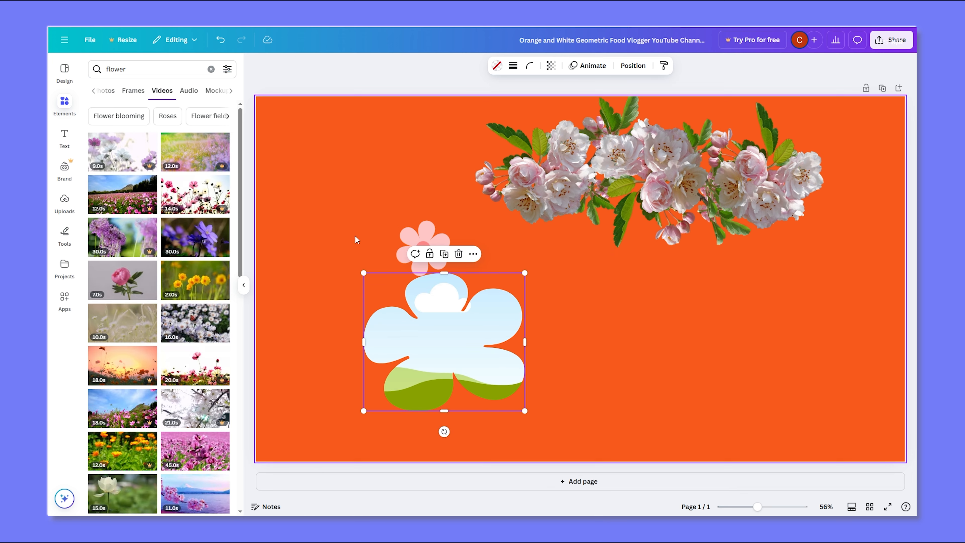
click(194, 283)
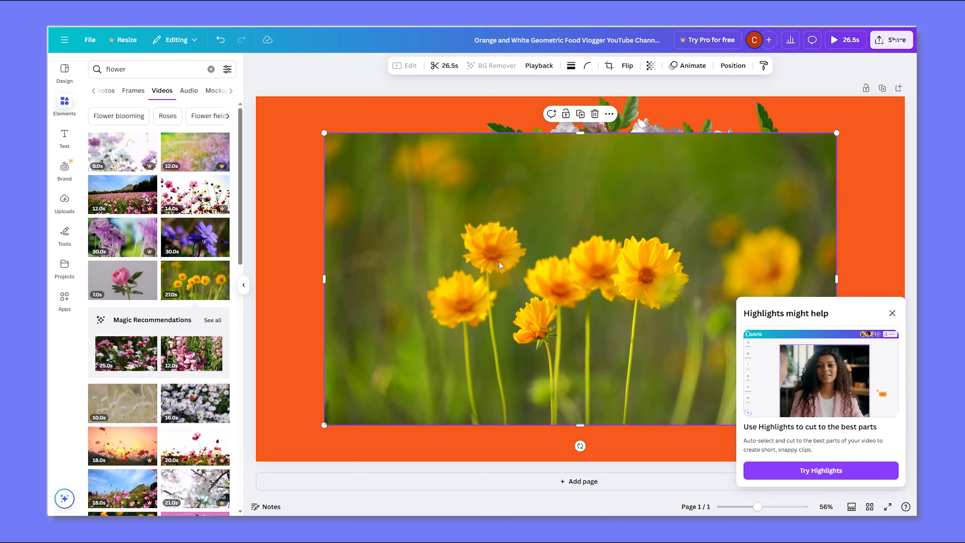
drag(562, 242, 572, 249)
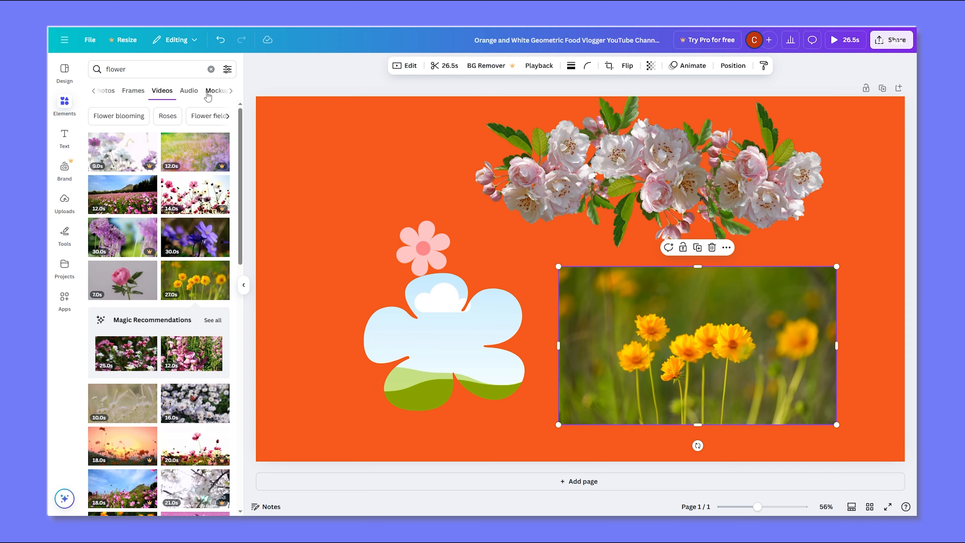
- Add a soundtrack to the page from the audio results for "flower"
click(189, 90)
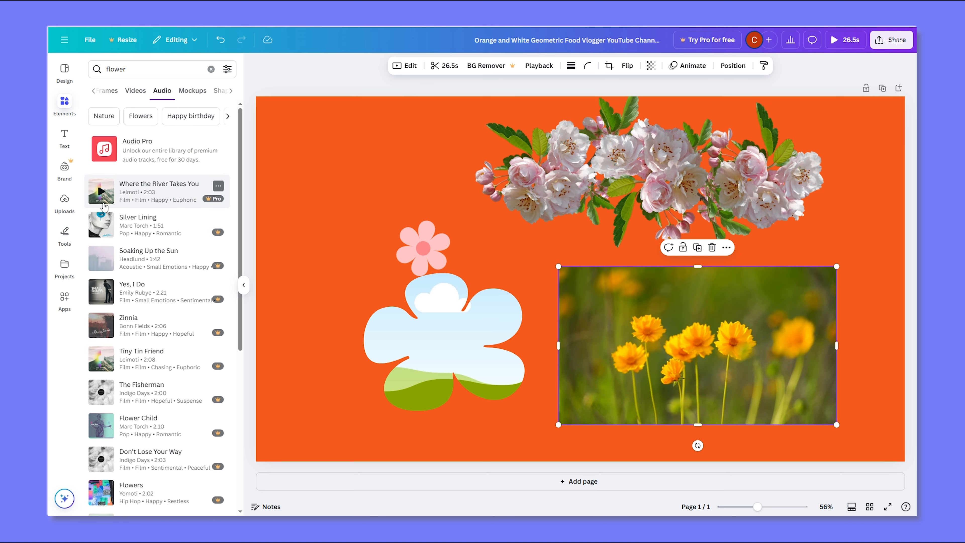
drag(159, 224, 429, 195)
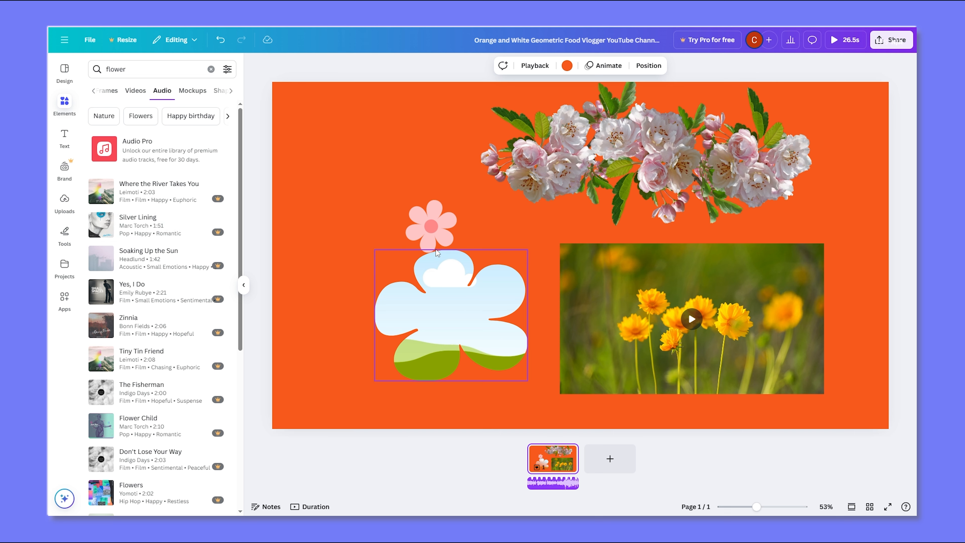
- Add the free graphic of three pink tulips with green stems, shrink it and place it in the page's upper-left corner
click(89, 68)
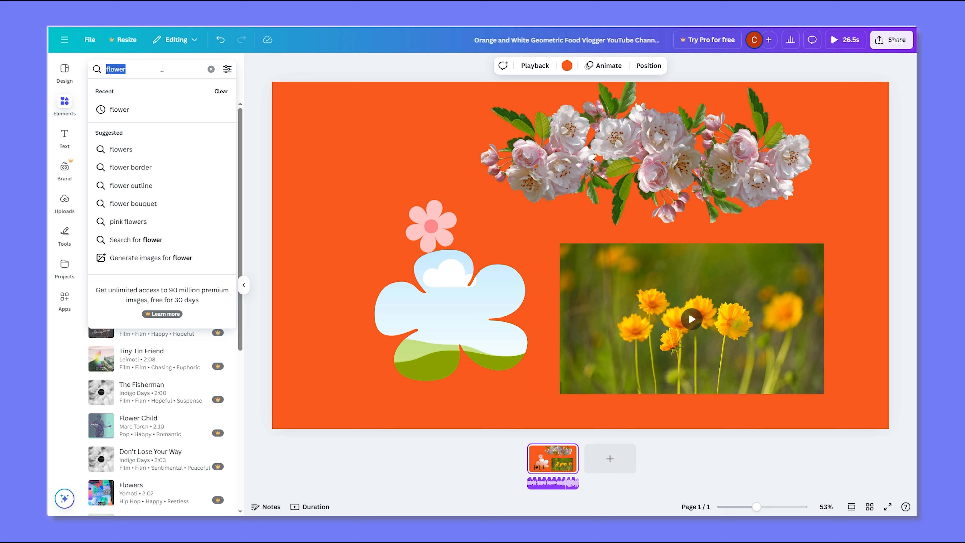
click(180, 65)
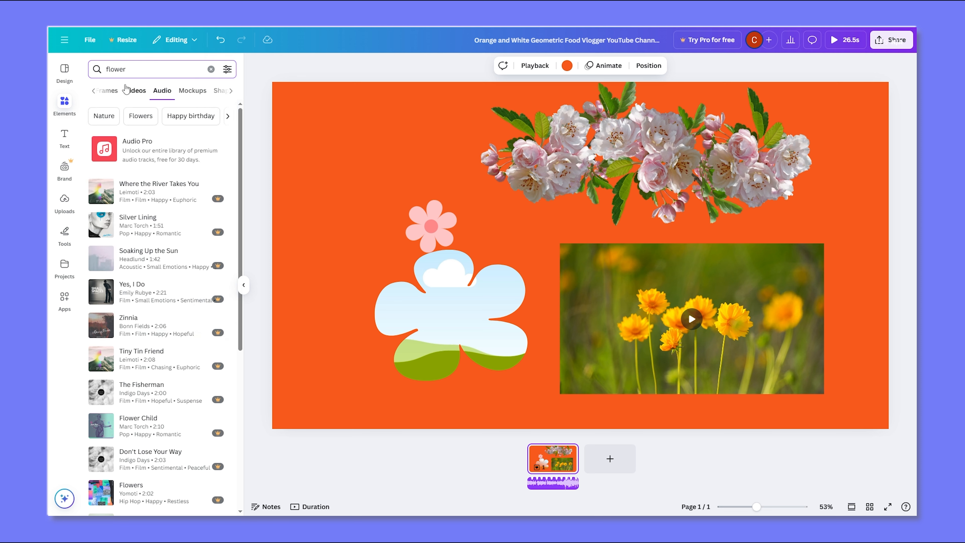
click(93, 90)
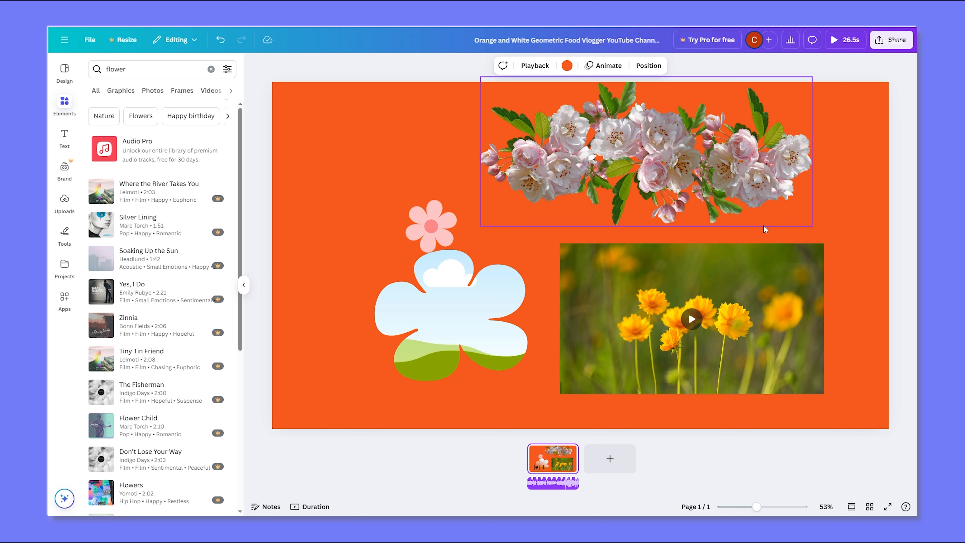
click(121, 91)
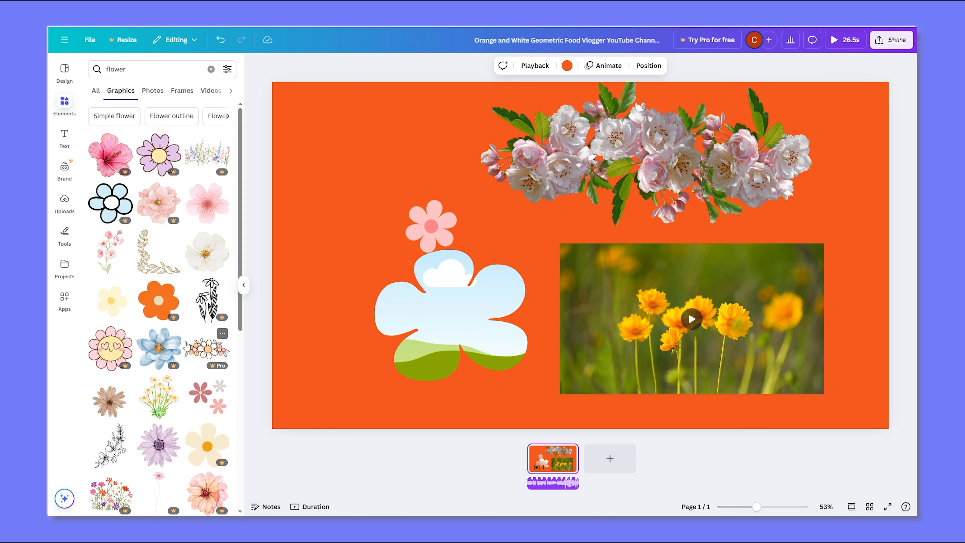
scroll(186, 344, down, 5)
scroll(184, 286, down, 5)
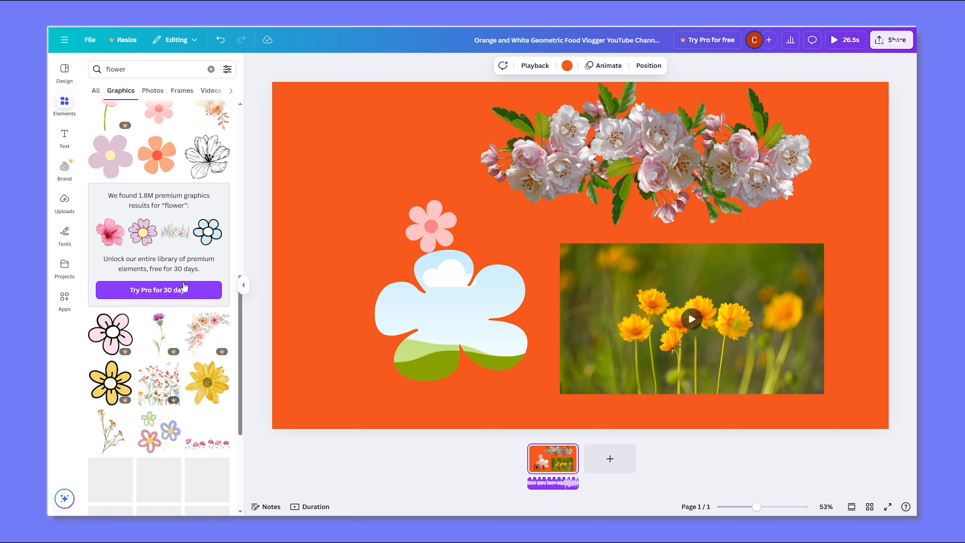
scroll(184, 285, down, 10)
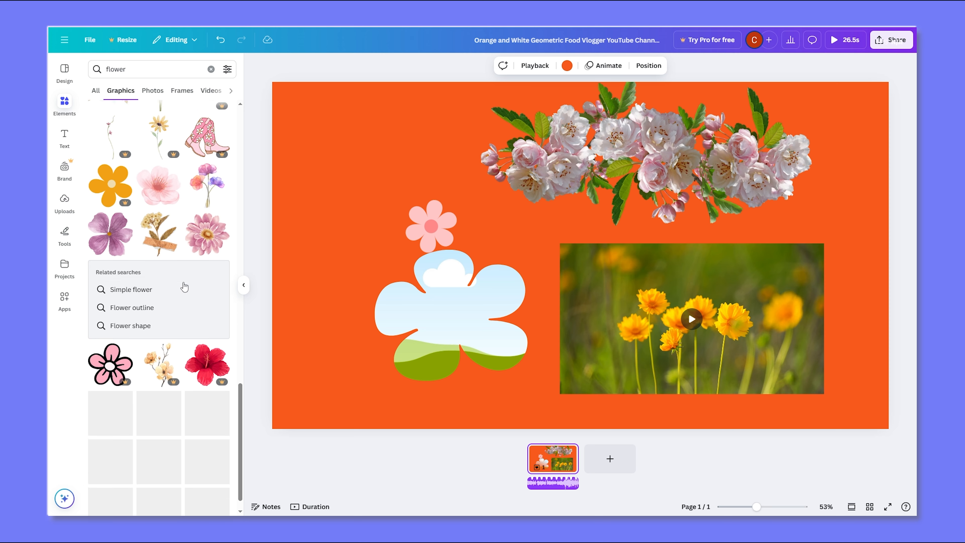
scroll(184, 286, down, 1)
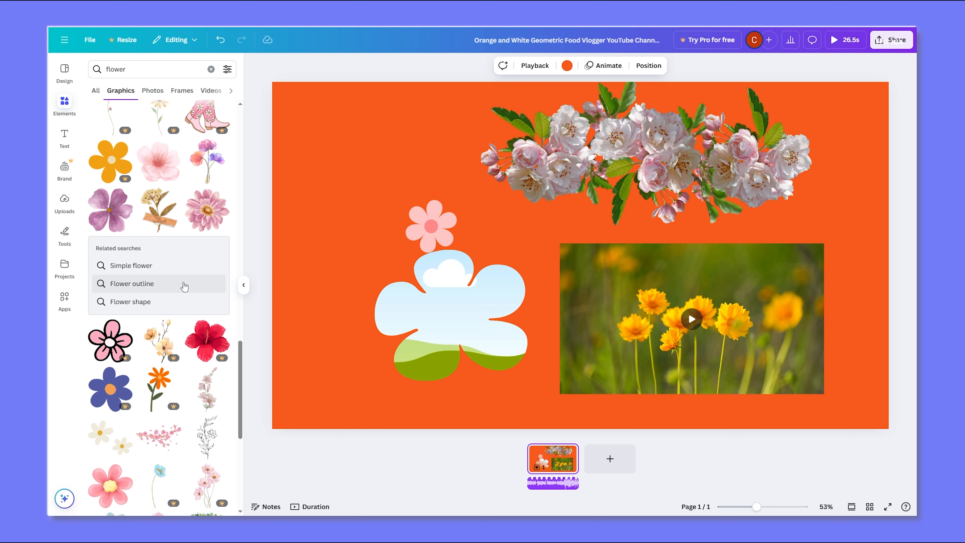
scroll(185, 286, down, 5)
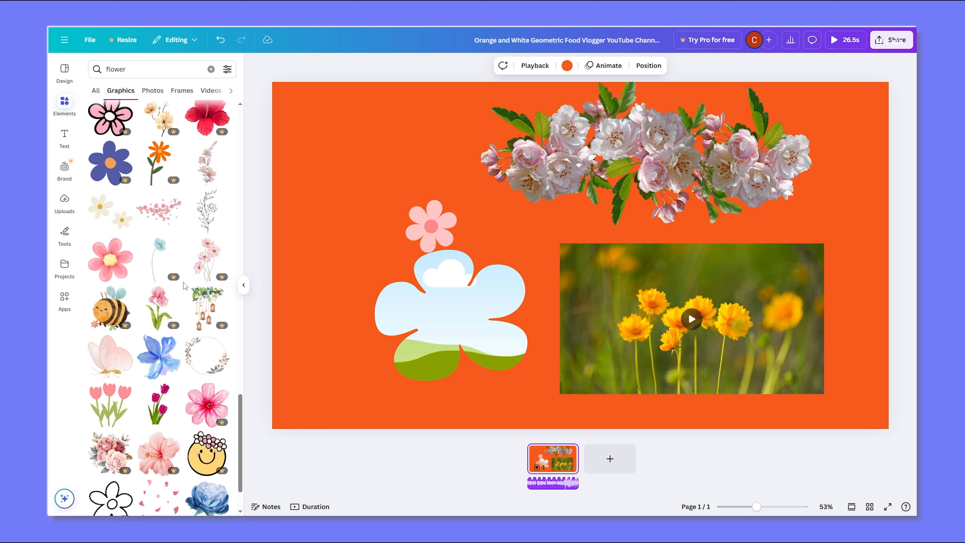
scroll(184, 286, down, 4)
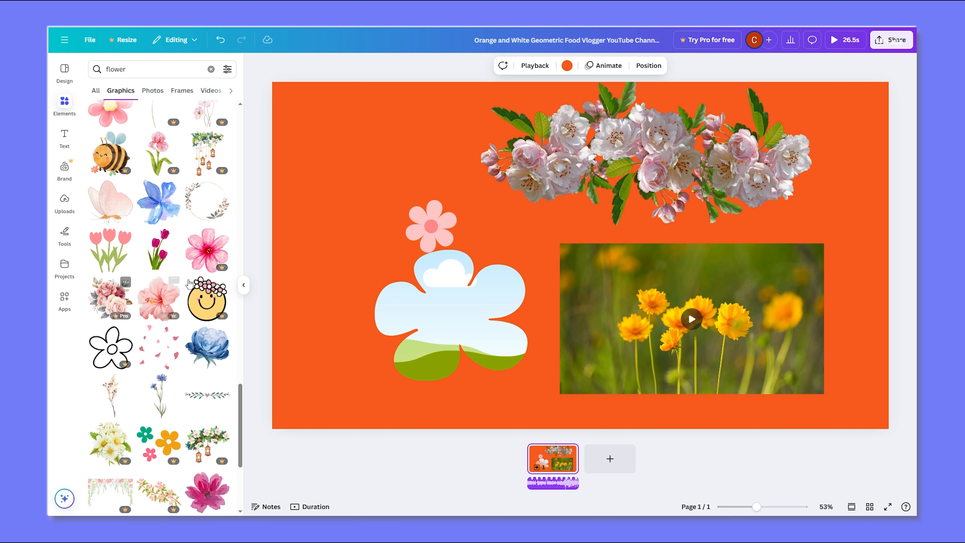
click(110, 249)
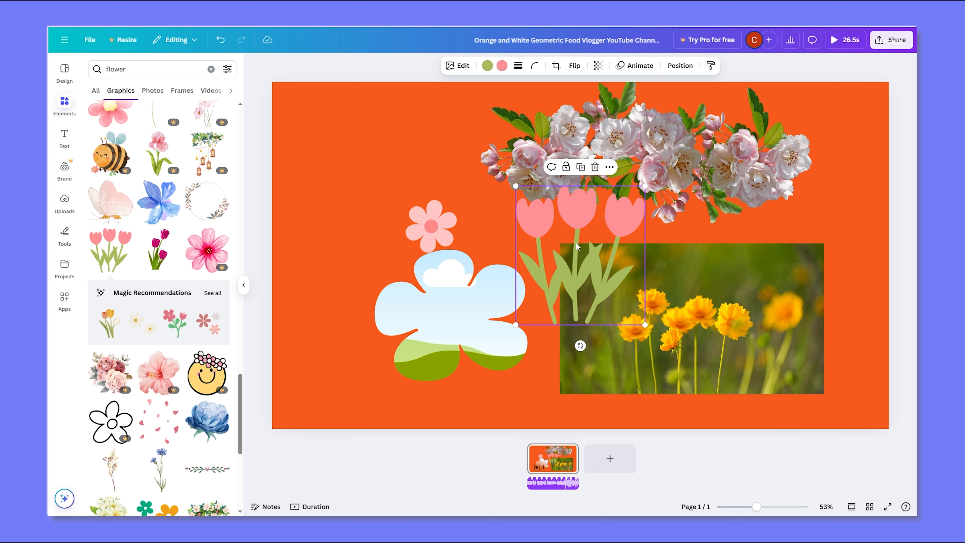
drag(576, 242, 347, 181)
drag(417, 105, 374, 152)
drag(343, 201, 333, 165)
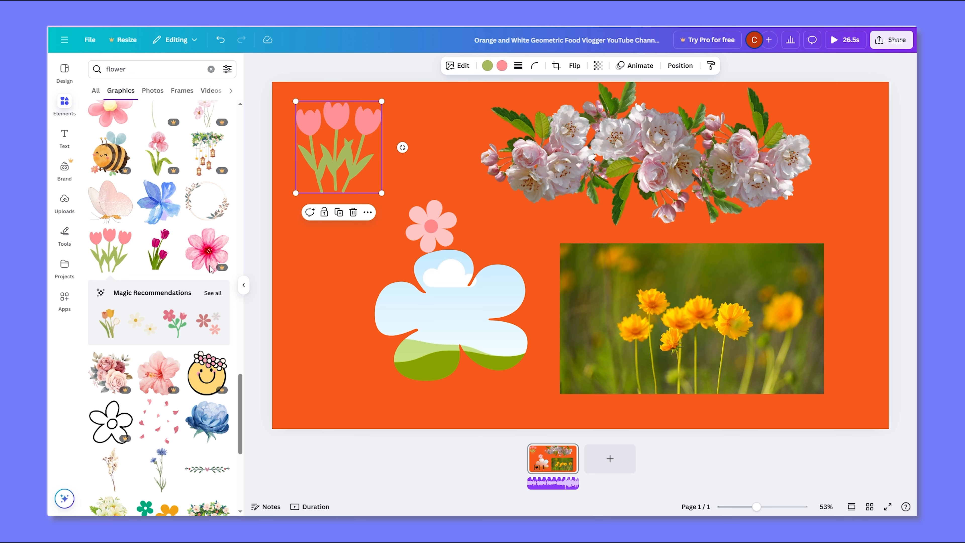
scroll(166, 268, down, 7)
scroll(166, 268, down, 8)
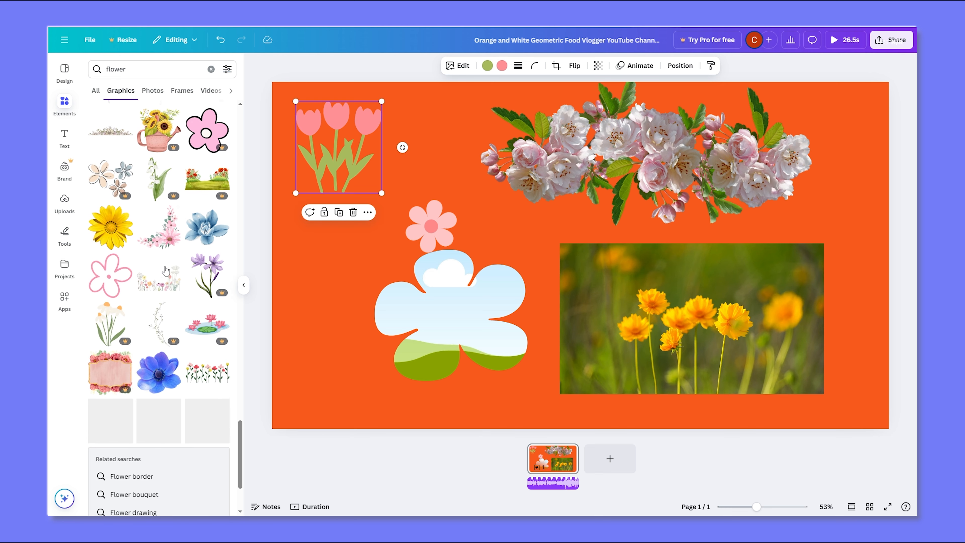
scroll(170, 275, down, 7)
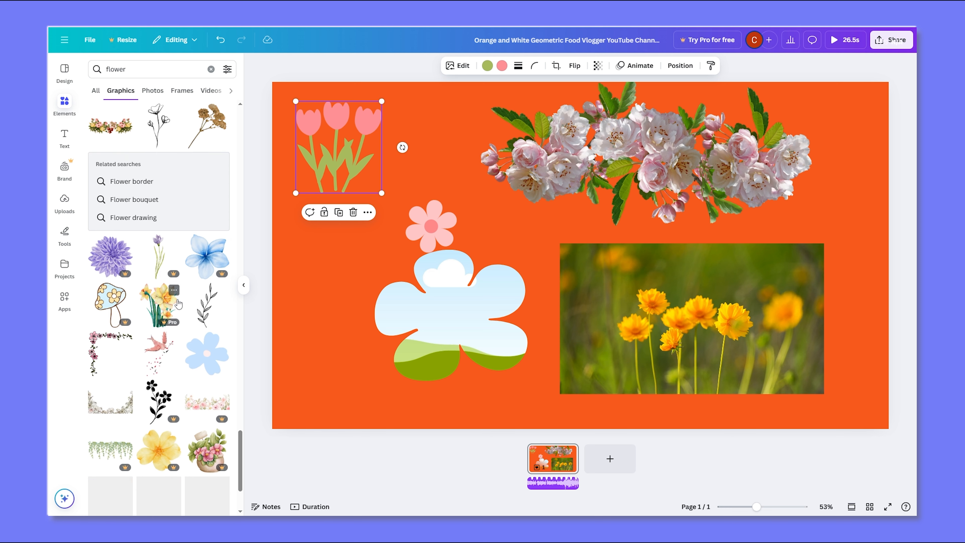
scroll(138, 286, down, 6)
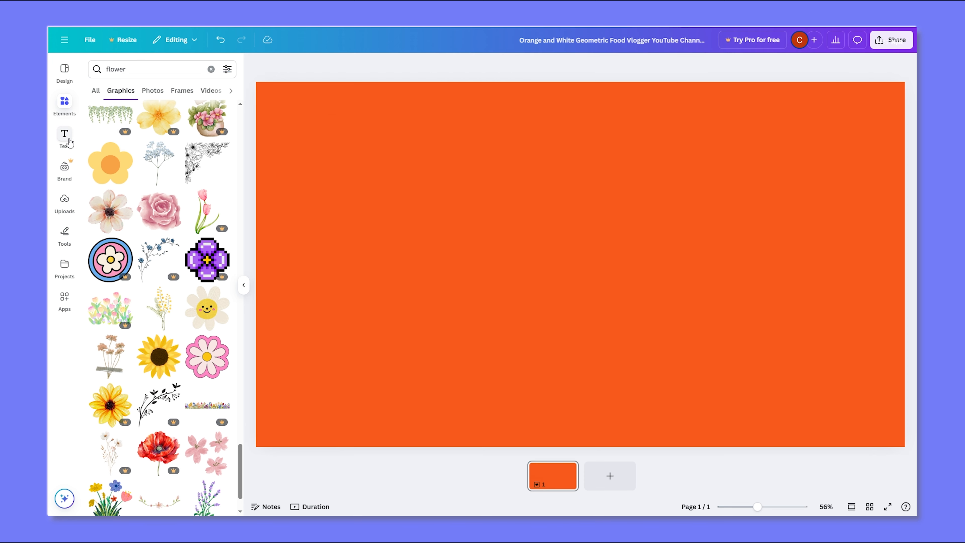
- Add a text box with the default paragraph text to the empty orange page and move it straight up
click(64, 137)
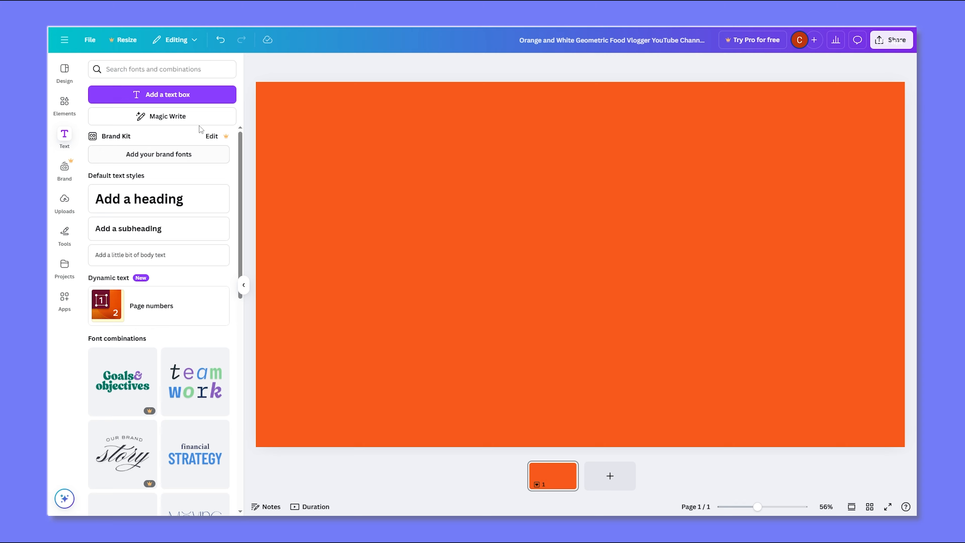
click(172, 95)
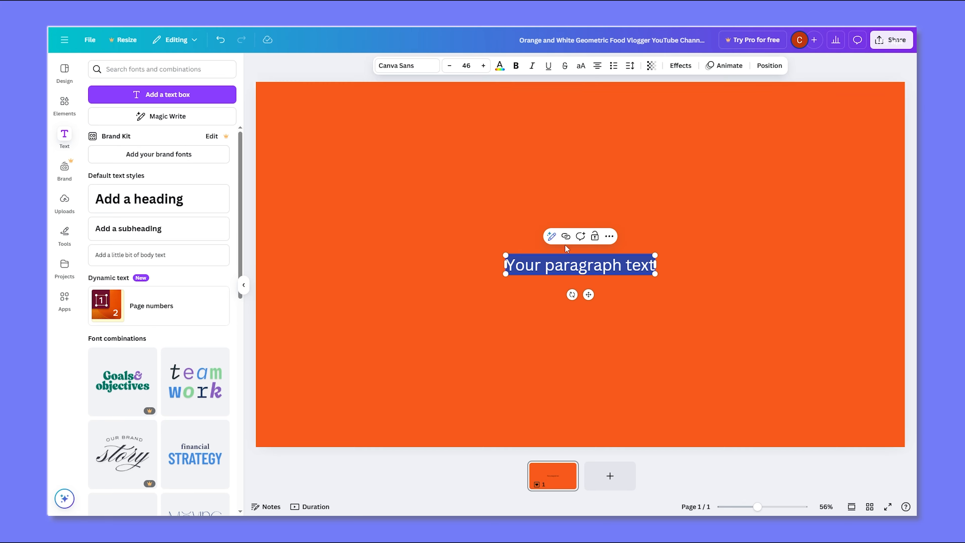
click(507, 308)
drag(574, 267, 573, 201)
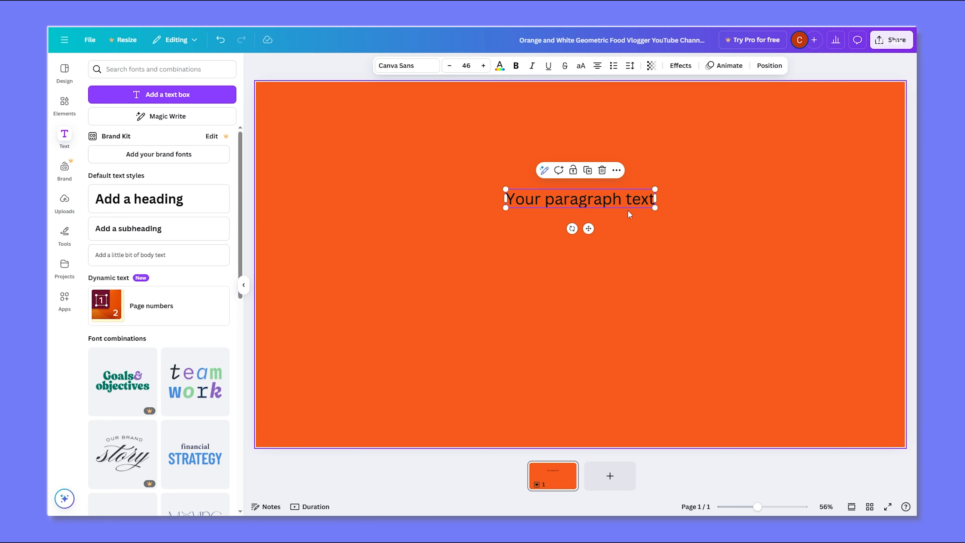
- Enlarge the paragraph text to size 100 and set its font to Cooper Hewitt
drag(659, 207, 595, 234)
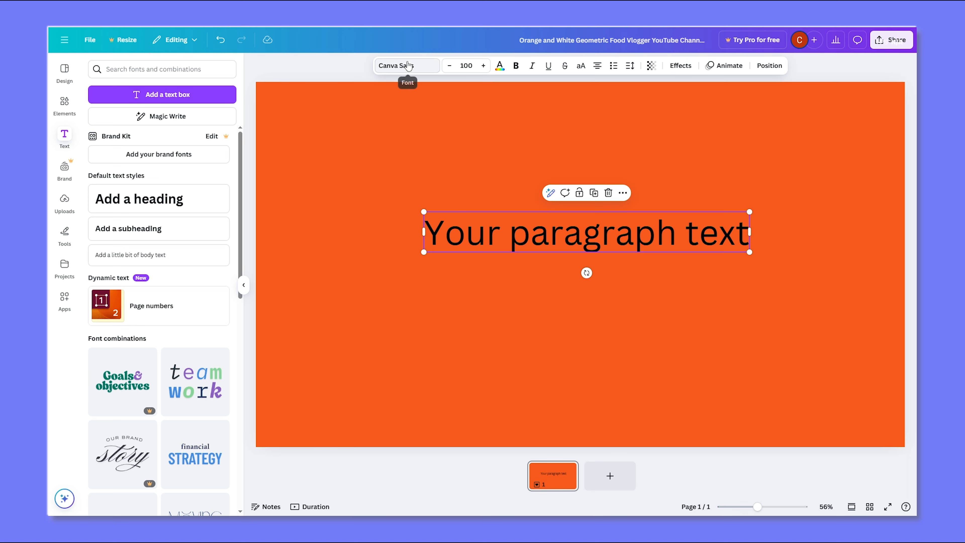
click(412, 67)
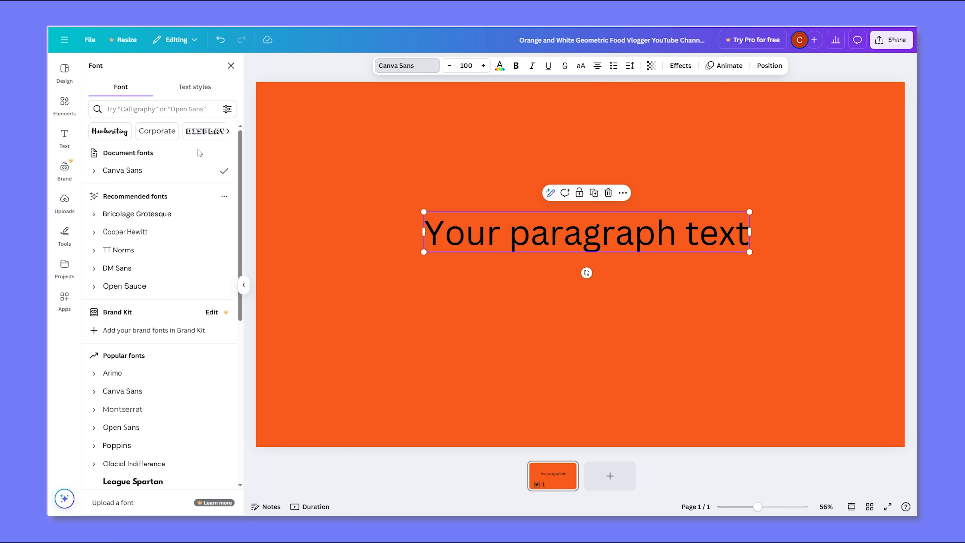
click(142, 236)
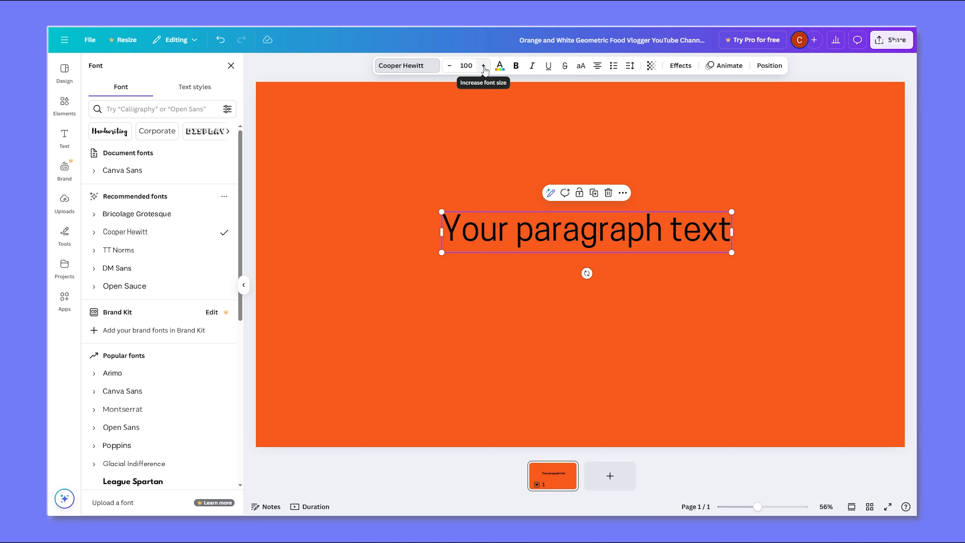
- Increase the paragraph text's font size point by point to 110
click(483, 66)
click(483, 66)
click(483, 65)
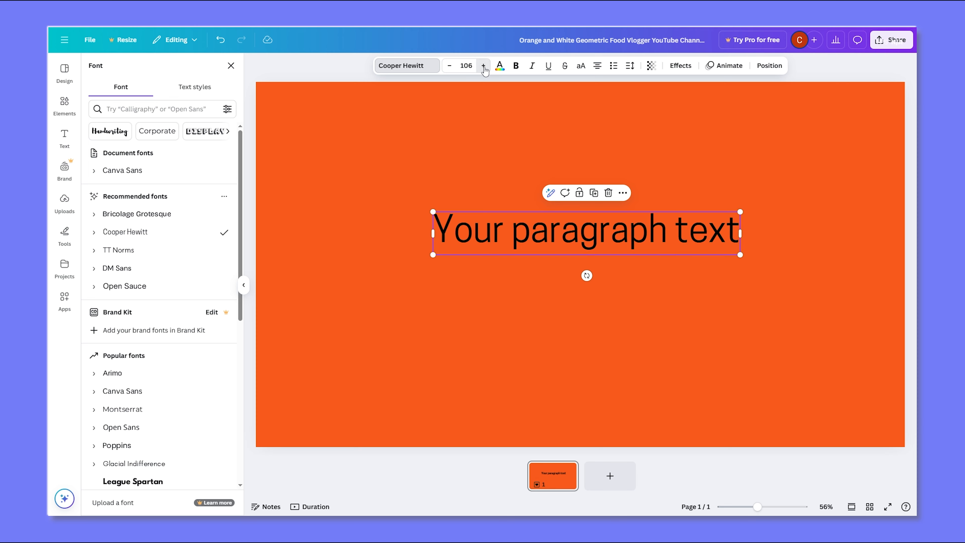
click(483, 66)
click(483, 66)
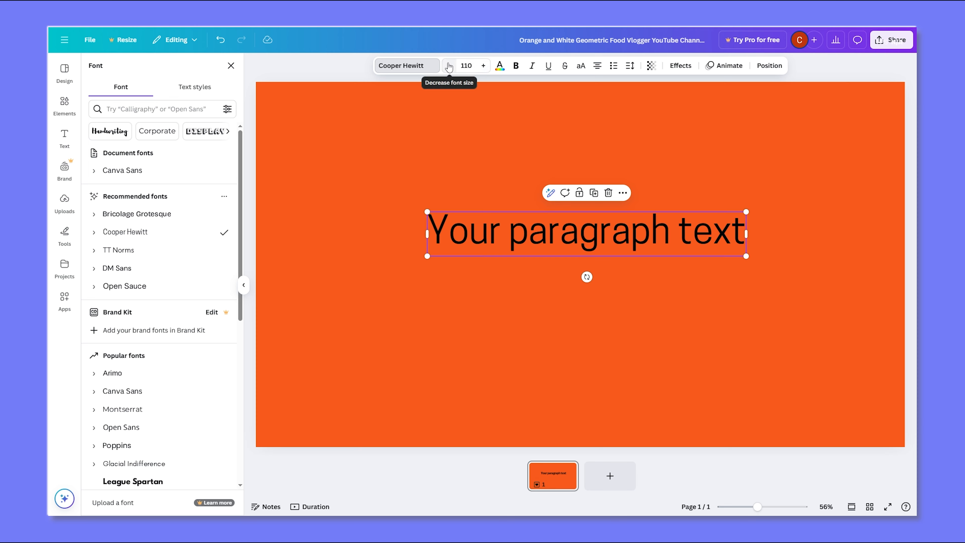
- Lower the paragraph text's font size point by point by several points
click(448, 66)
click(448, 66)
click(449, 66)
click(448, 66)
click(448, 66)
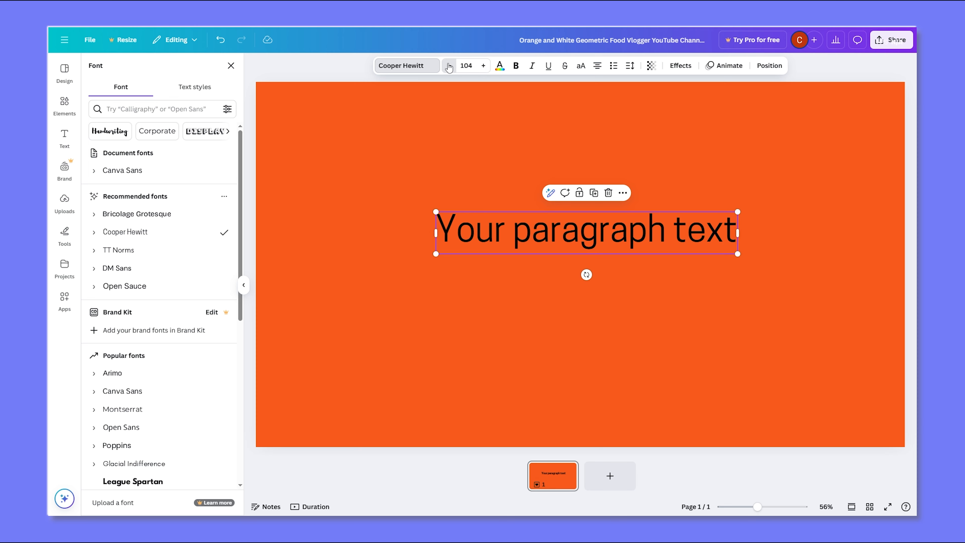
click(448, 66)
click(449, 66)
- Set the paragraph text's font size to exactly 150
click(466, 63)
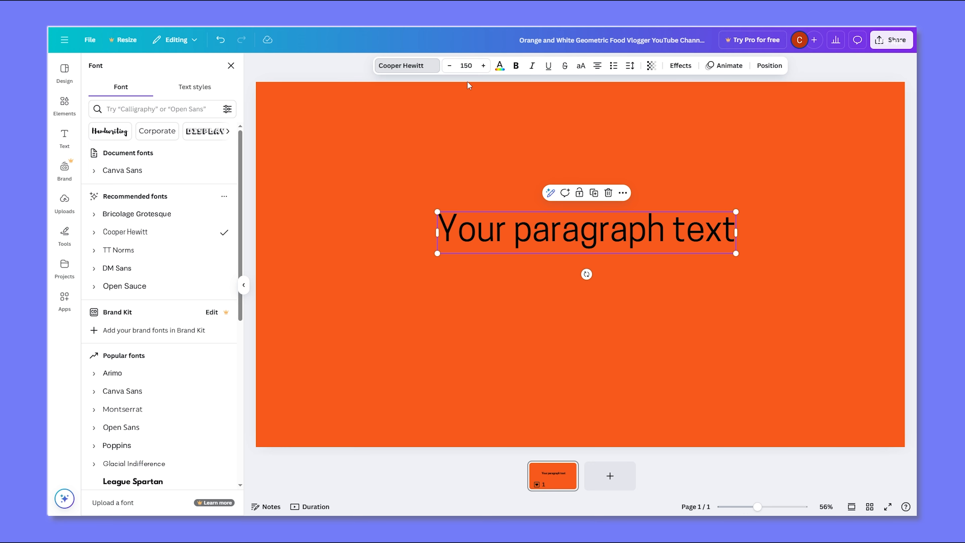
text(150)
key(Return)
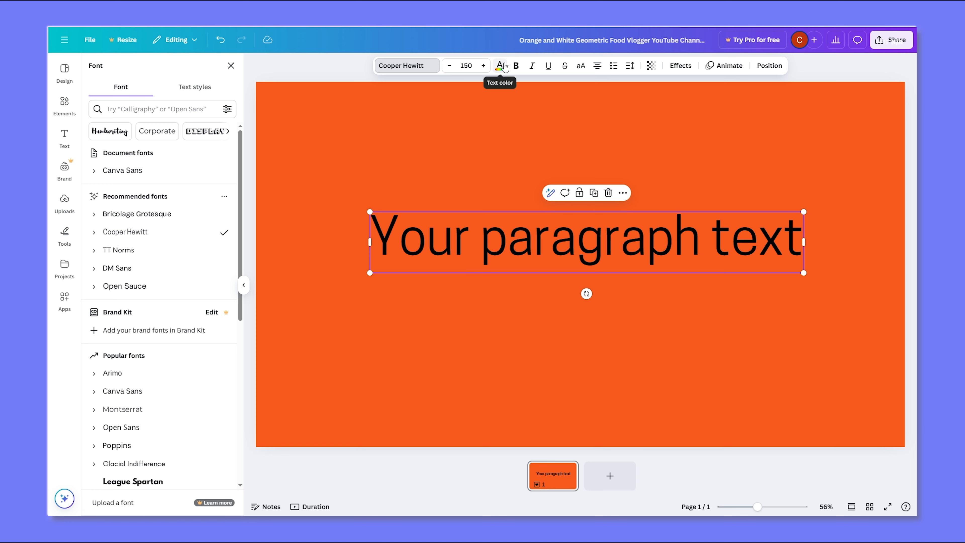
- Try coral red as the paragraph text's color, and settle on the light turquoise default color
click(501, 76)
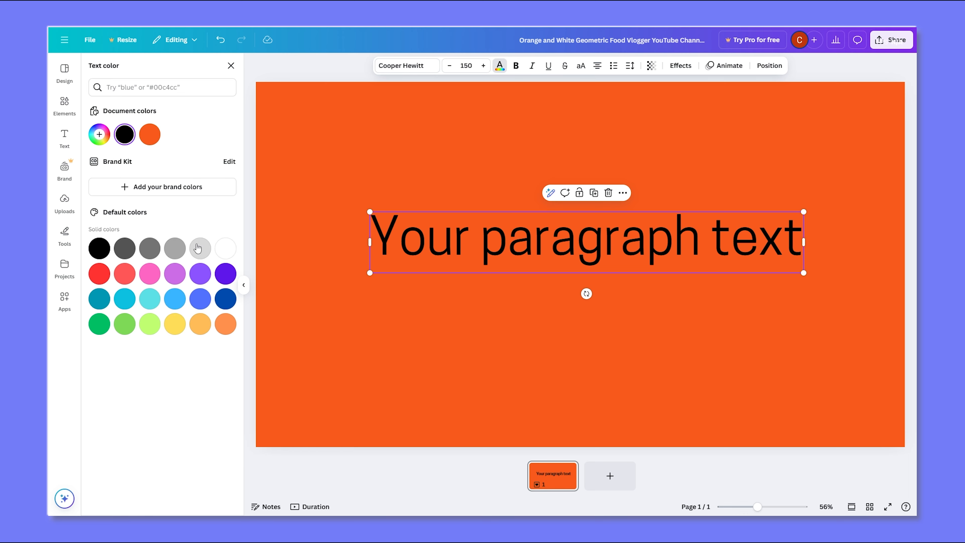
click(126, 276)
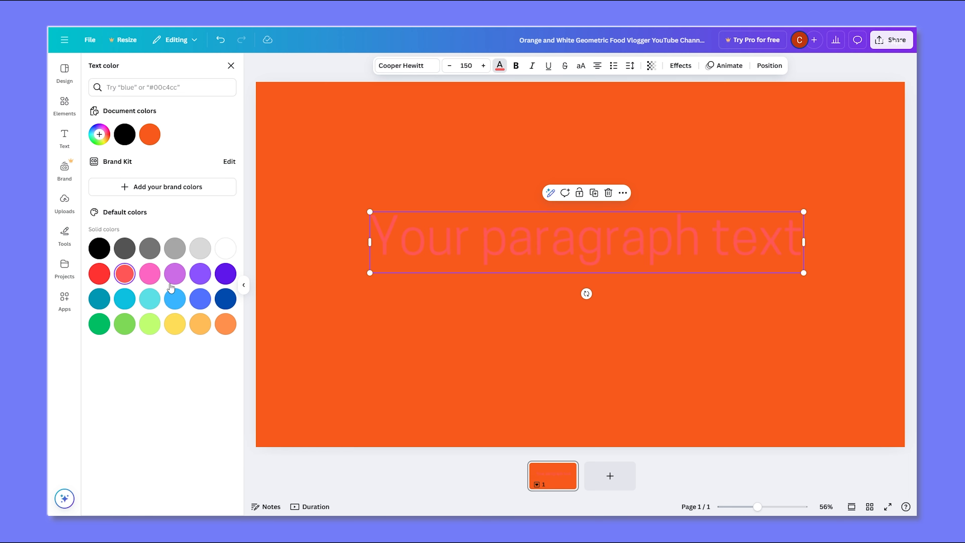
click(152, 301)
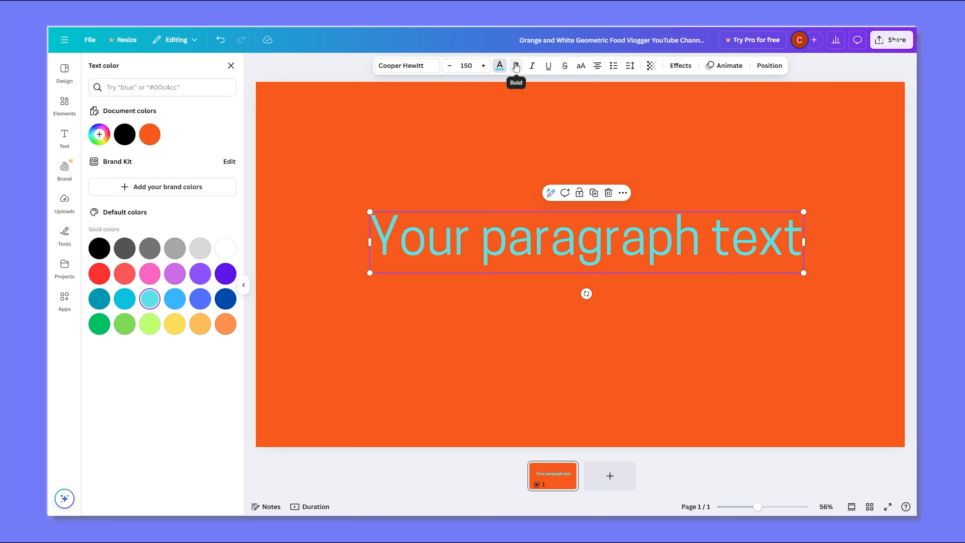
- Make the turquoise paragraph text bold and italic
click(516, 66)
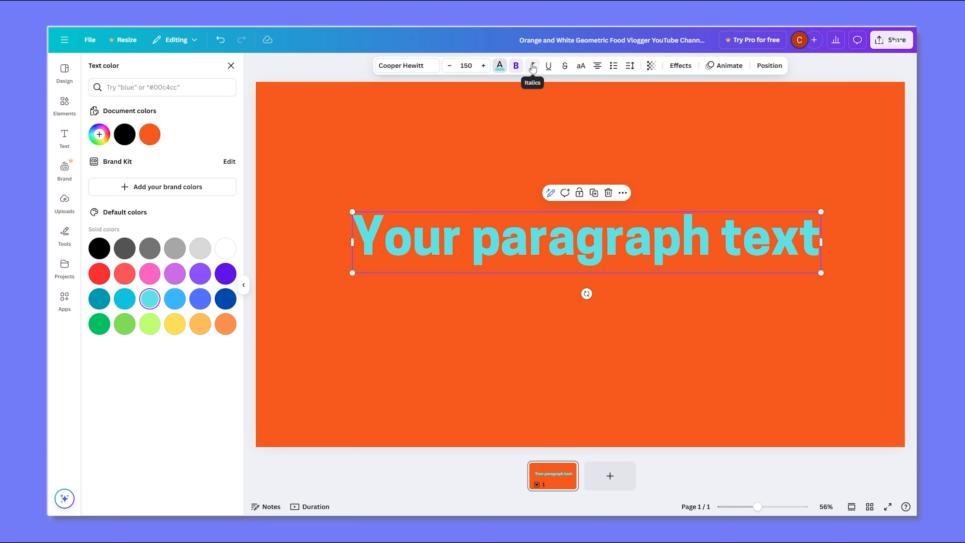
click(532, 67)
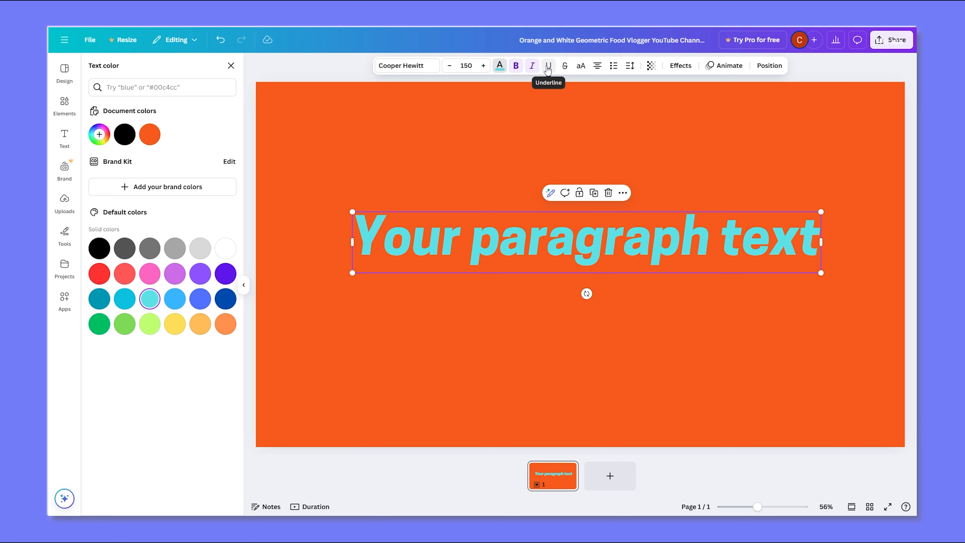
- Try underlining the paragraph text, and remove its italic, bold and underline formatting
click(548, 66)
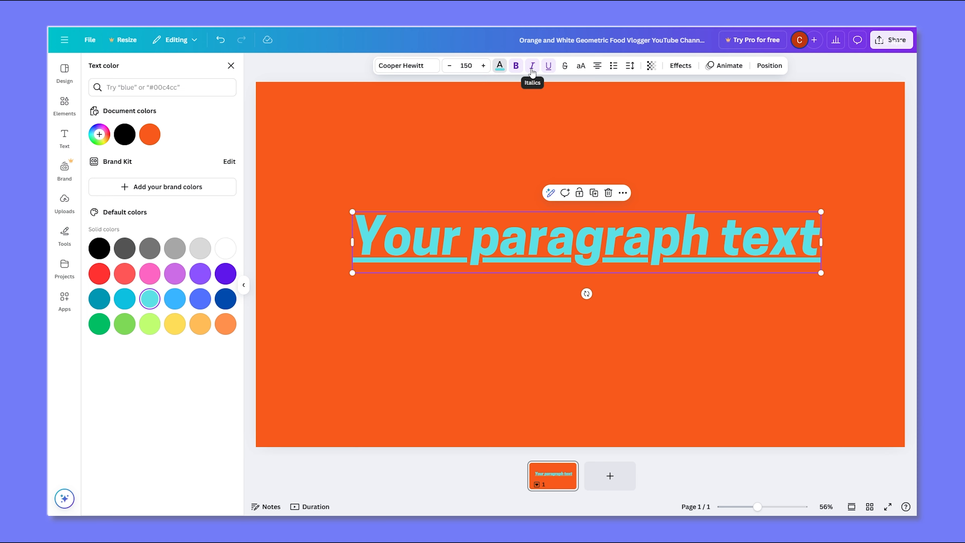
click(531, 67)
click(516, 66)
click(547, 70)
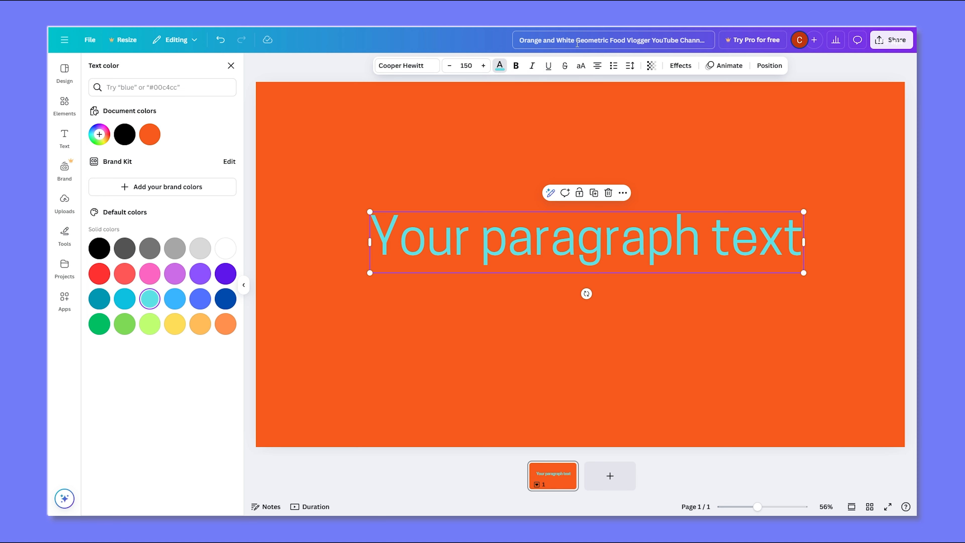
- Try strikethrough and uppercase on the paragraph text, turning each off again
click(568, 73)
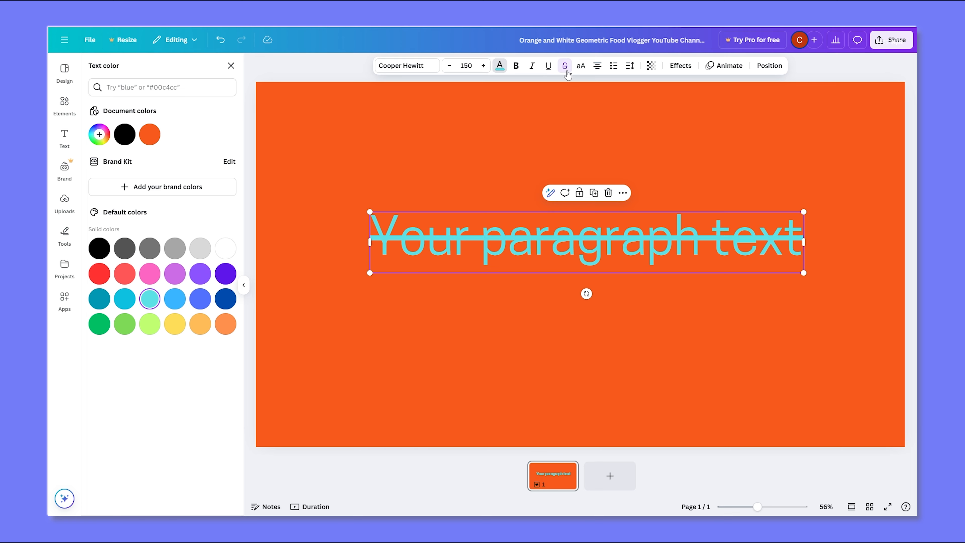
click(568, 74)
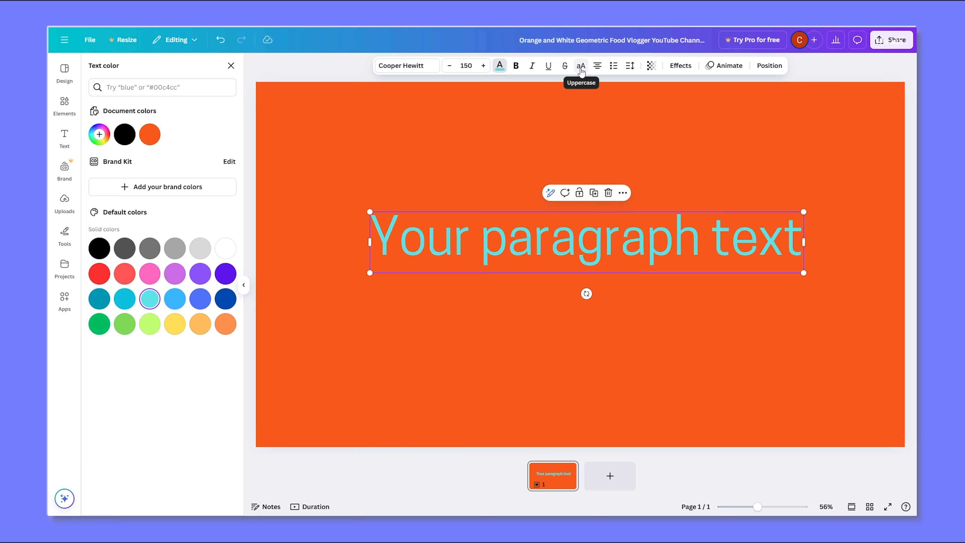
click(581, 70)
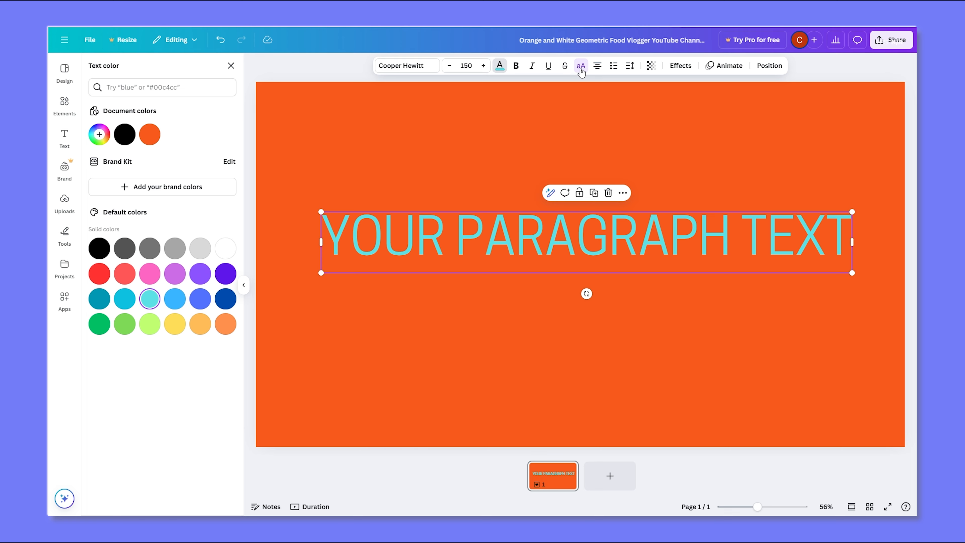
click(581, 70)
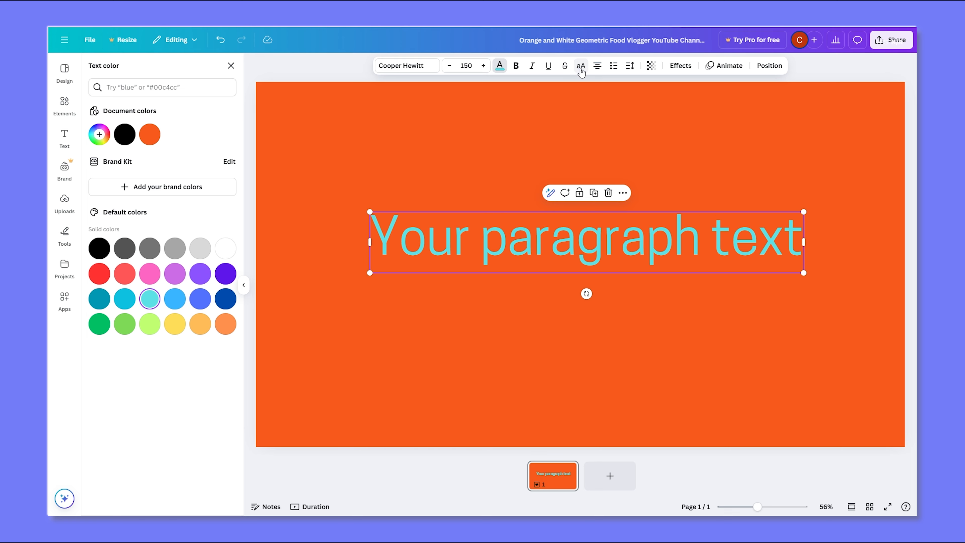
- Cycle the paragraph text through the alignments and the bulleted and numbered list styles, back to centered text without a list
click(596, 69)
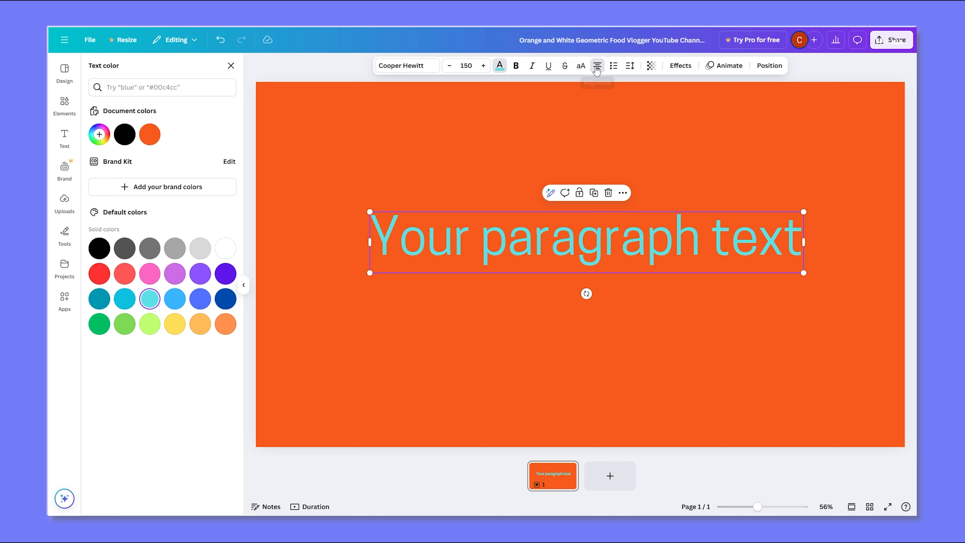
click(596, 70)
click(597, 70)
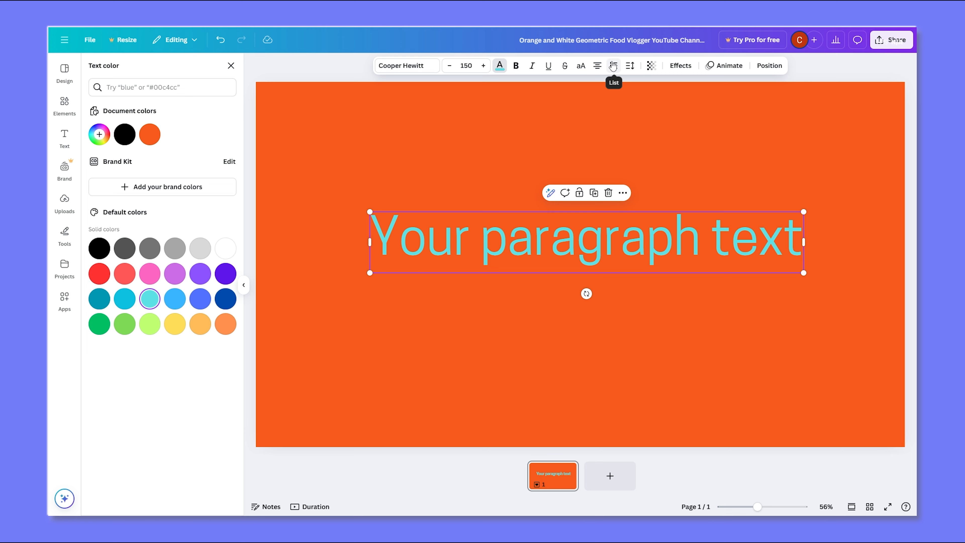
click(613, 66)
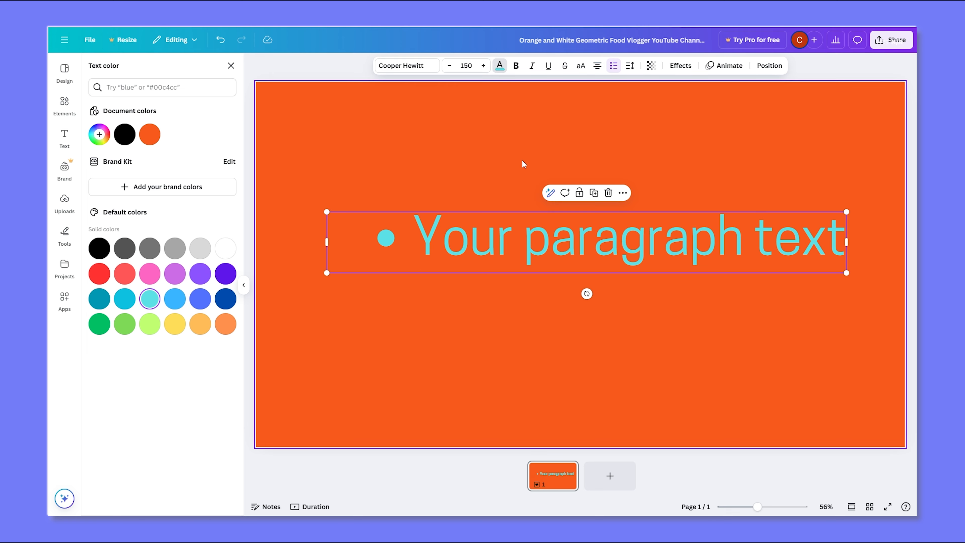
click(615, 66)
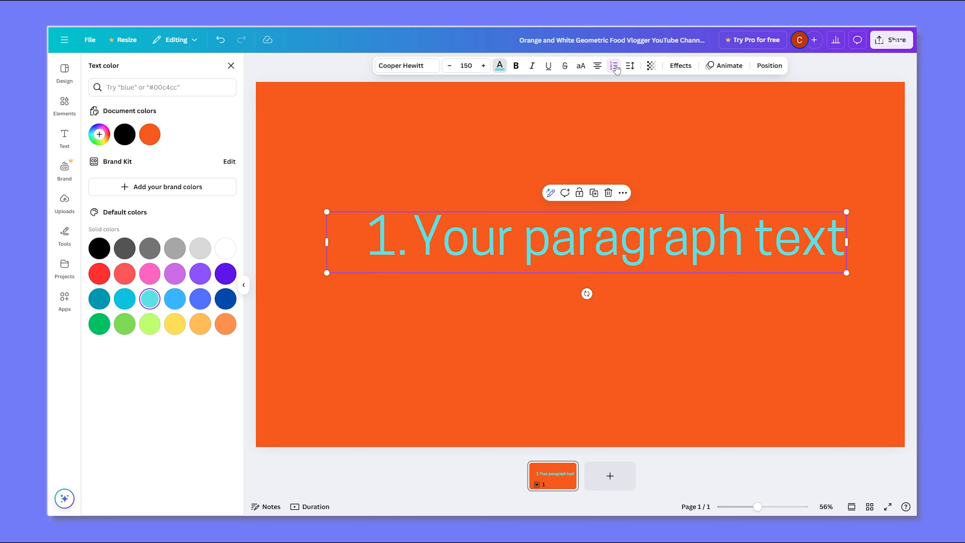
click(615, 67)
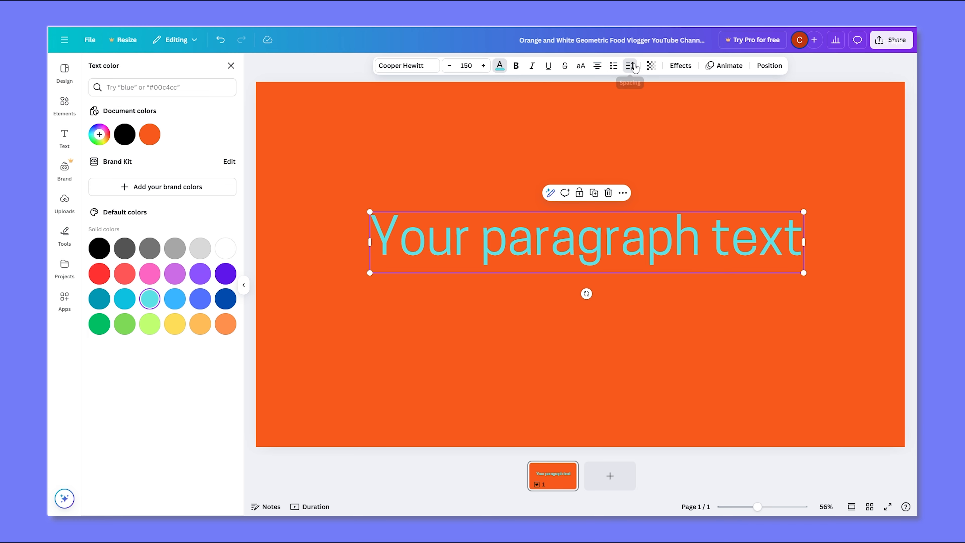
- Set the paragraph text's letter spacing to 241 and its line spacing to 1.51
click(633, 67)
drag(598, 103, 618, 134)
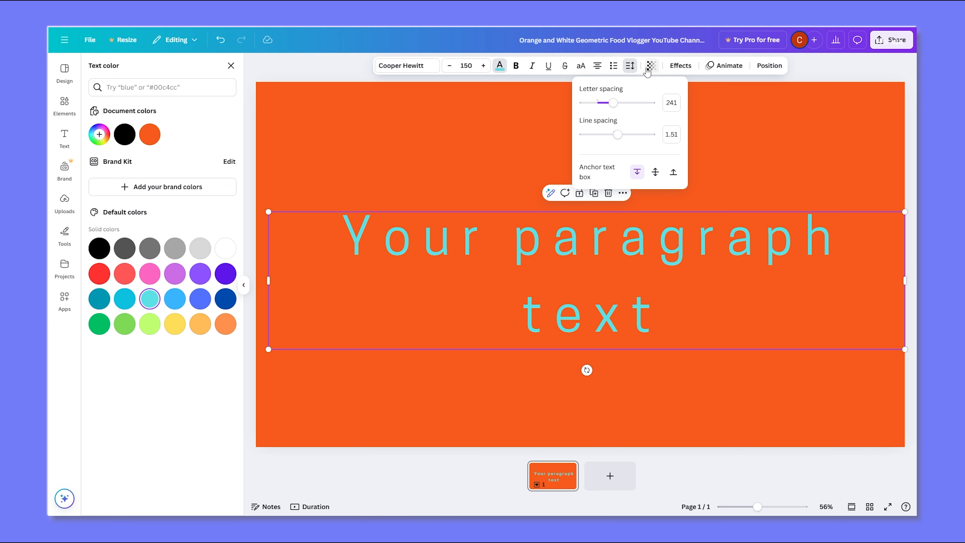
- Lower the paragraph text's transparency value to 0 and restore it to 100
click(651, 65)
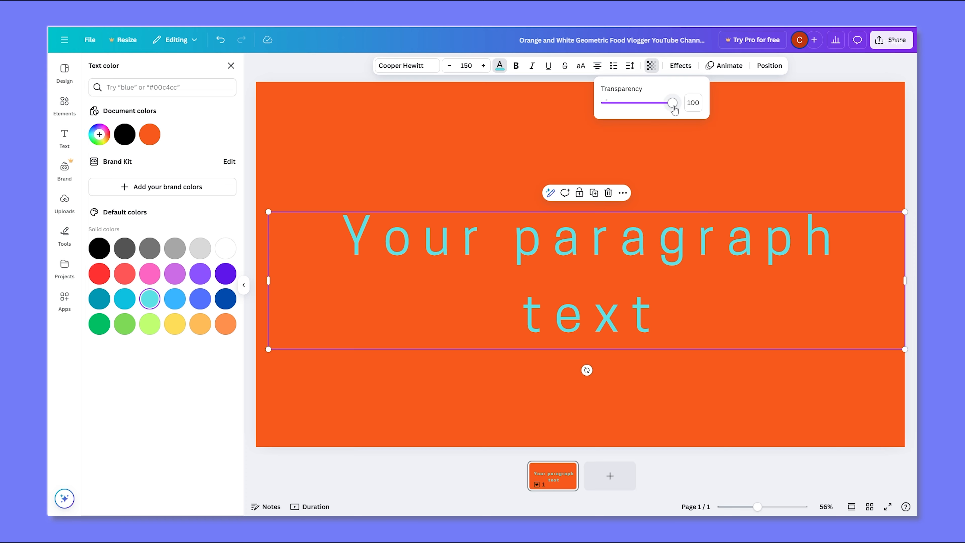
drag(674, 106, 598, 106)
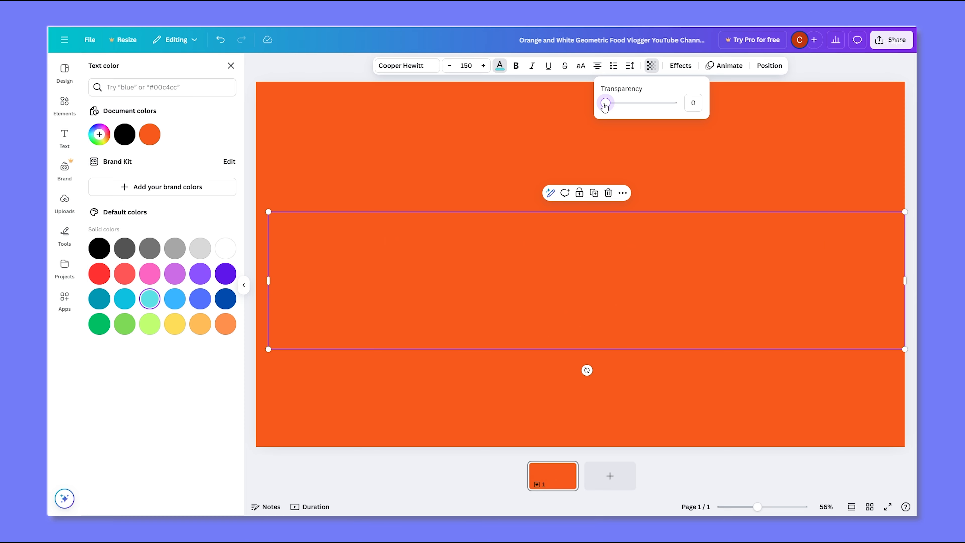
drag(604, 107, 676, 111)
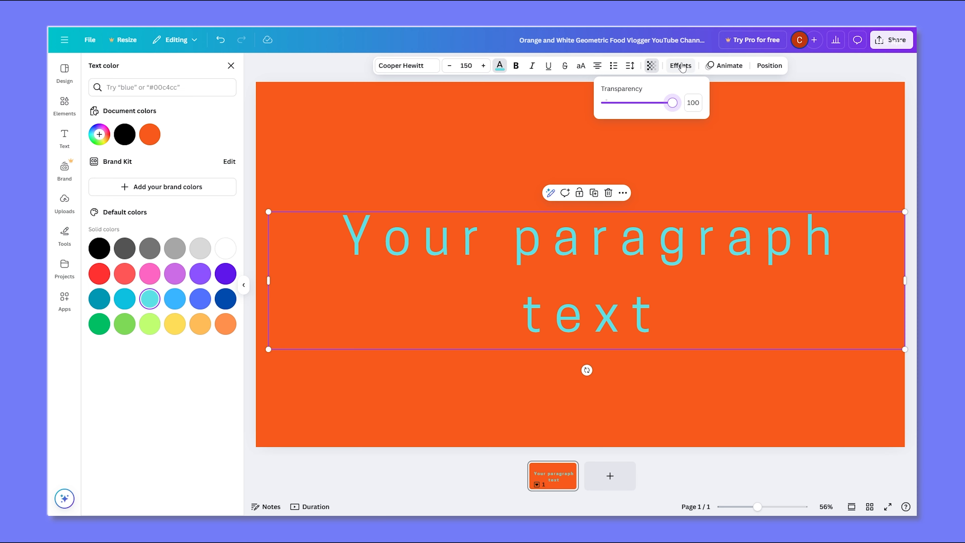
- Reduce the paragraph text's letter spacing to 76
click(629, 66)
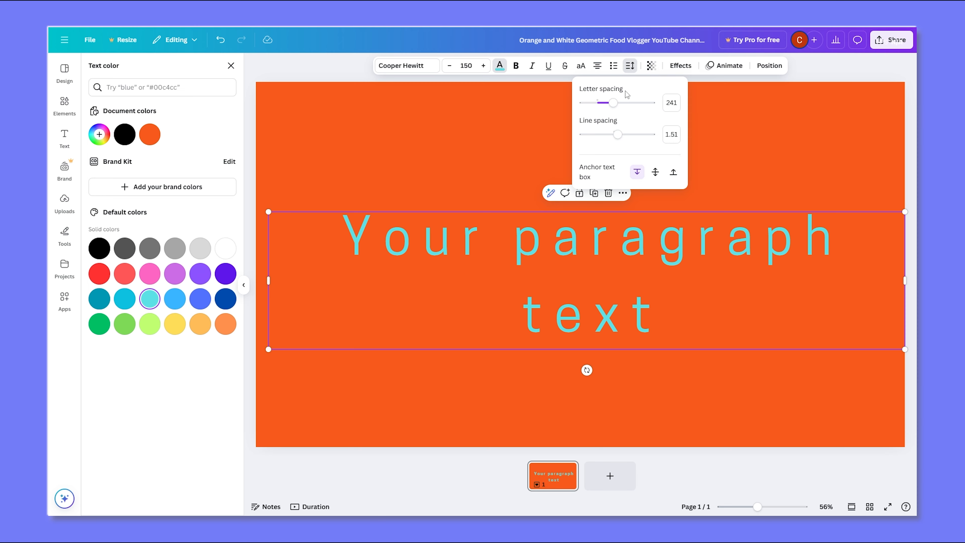
drag(613, 102, 602, 103)
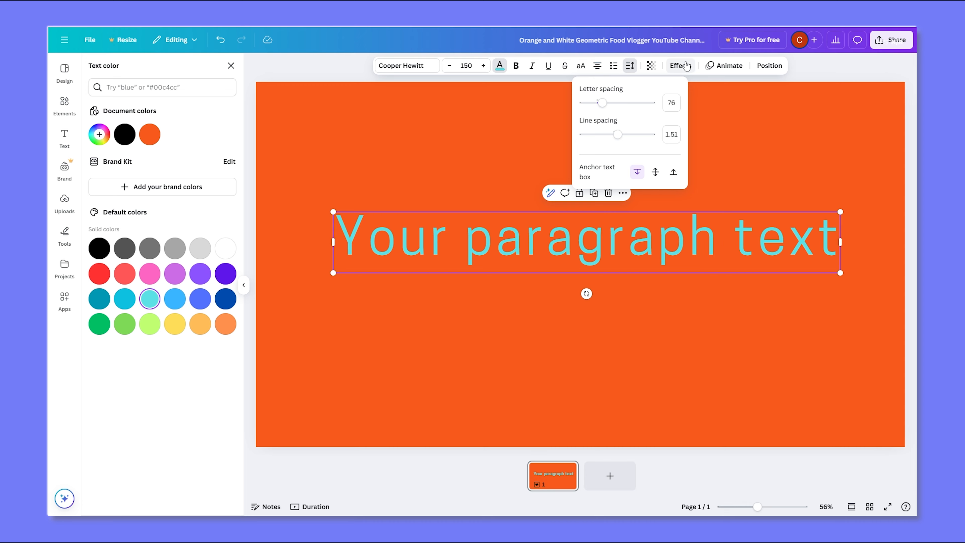
- Try the Shadow effect on the paragraph text with a black shadow color, and reset the shadow to its default color
click(681, 65)
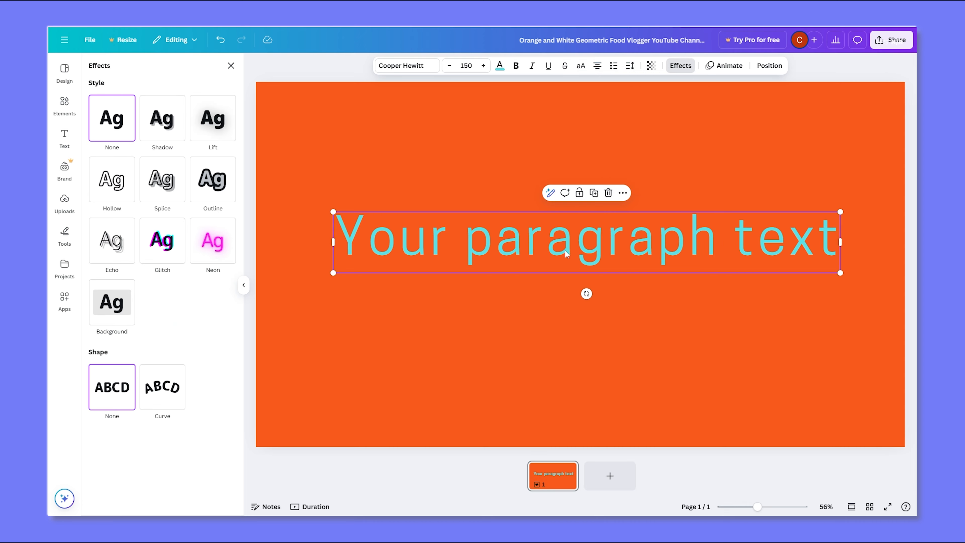
click(173, 119)
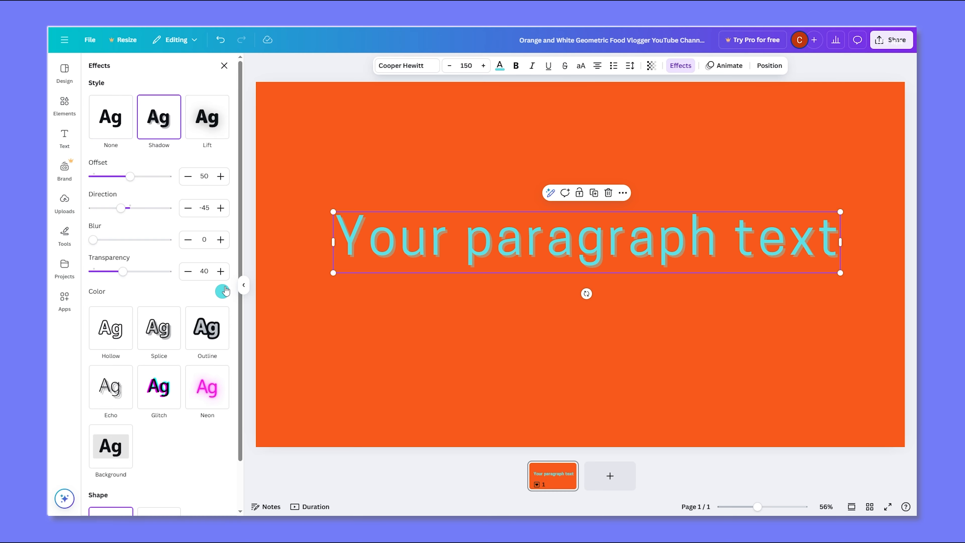
click(222, 291)
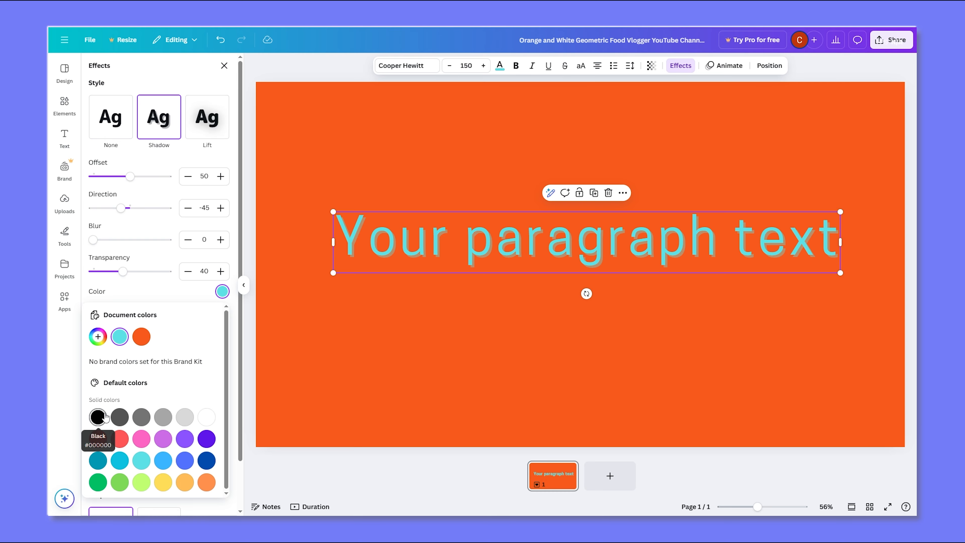
click(98, 417)
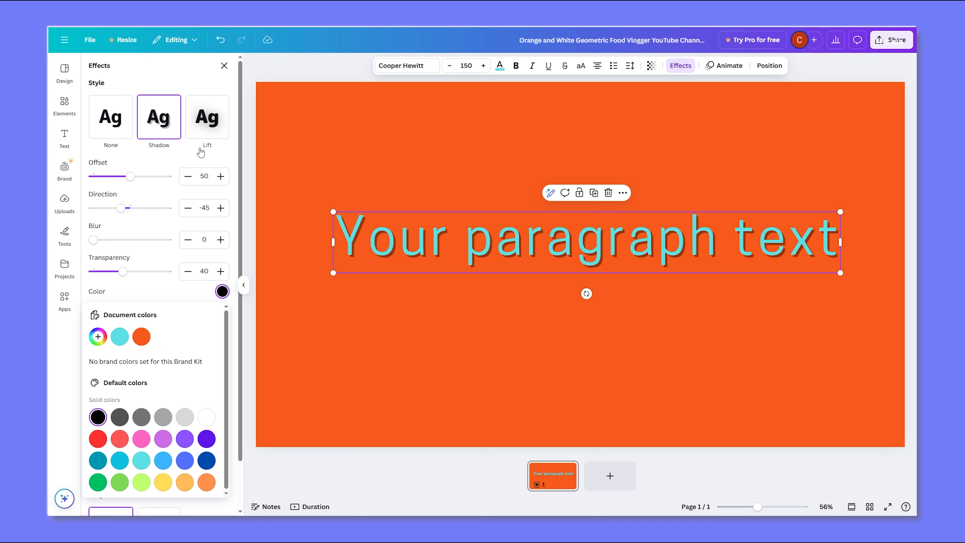
click(165, 118)
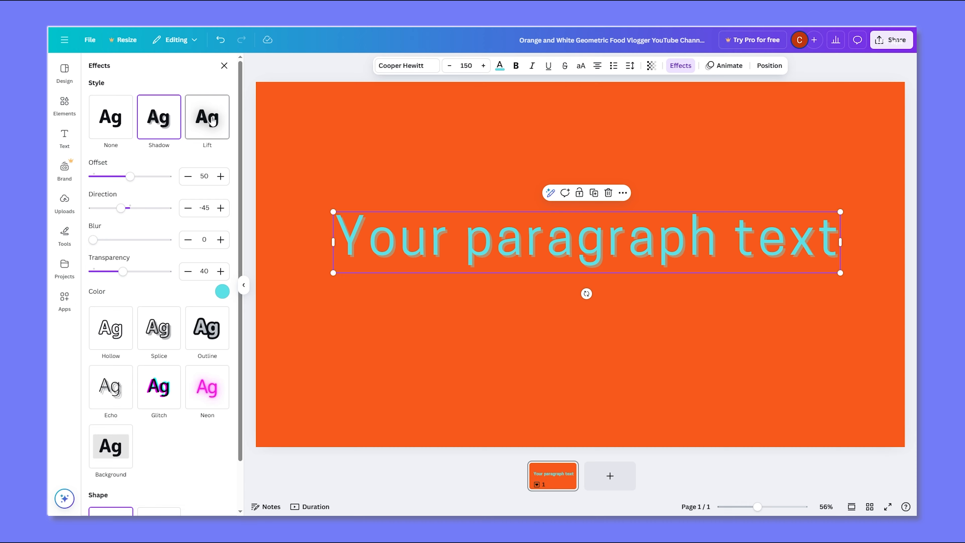
- Try the Neon, Glitch and Echo effects on the paragraph text, and settle on Splice
click(216, 395)
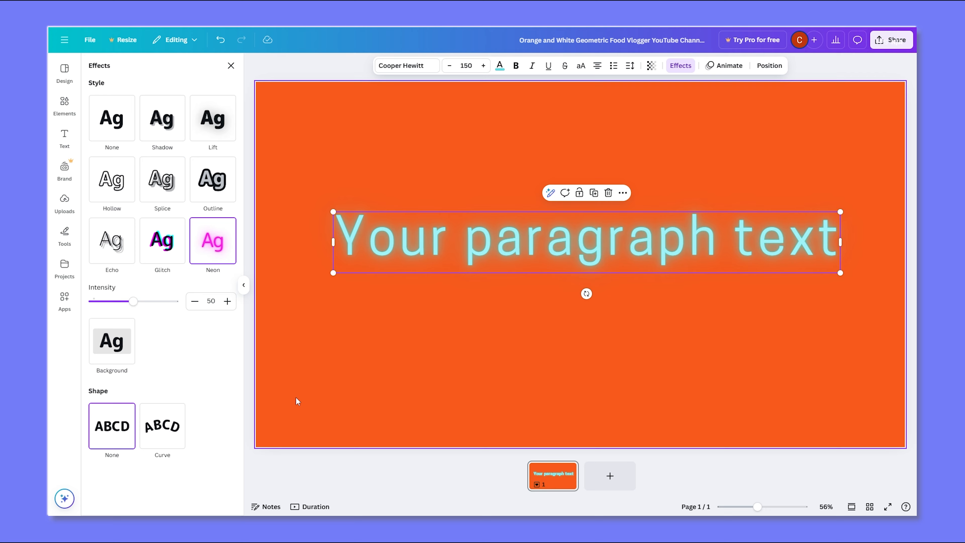
click(167, 250)
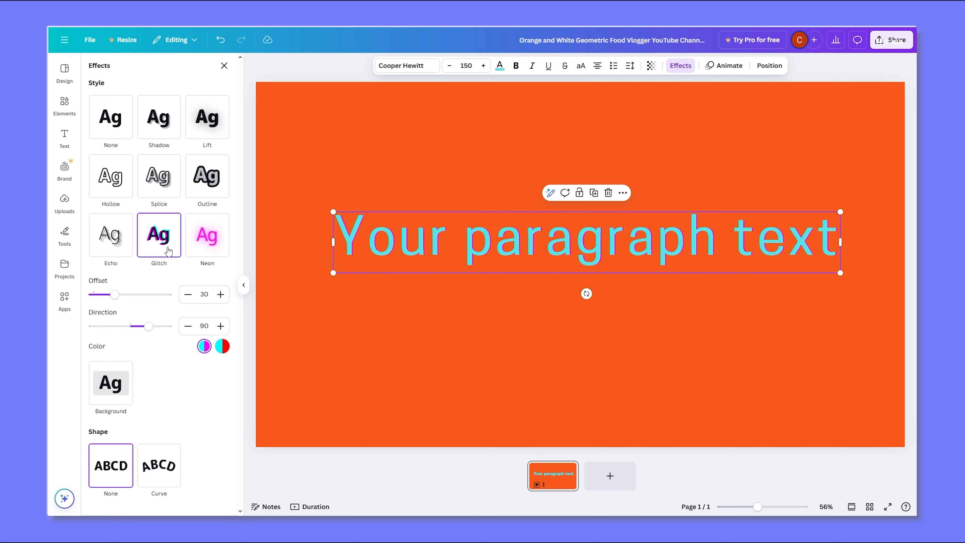
click(120, 243)
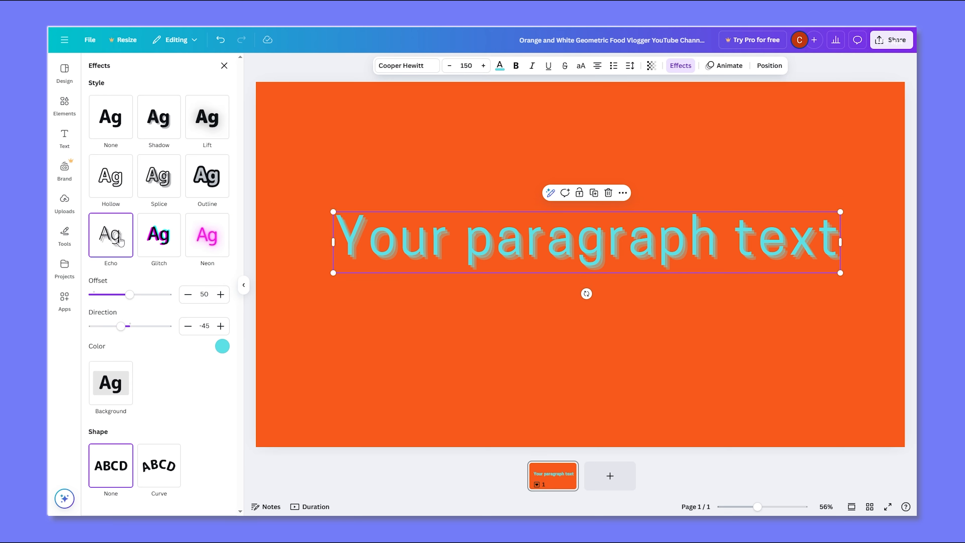
click(161, 168)
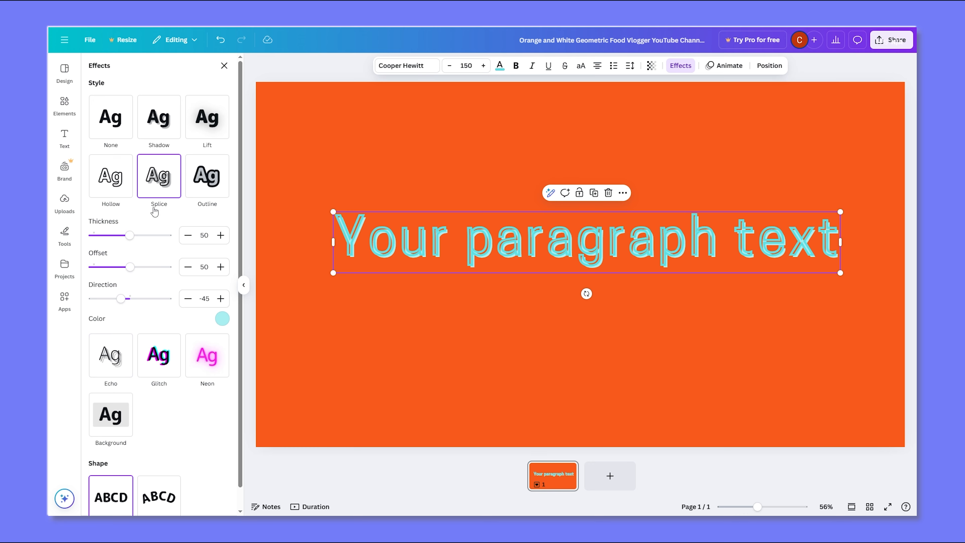
scroll(155, 213, down, 1)
scroll(168, 368, up, 1)
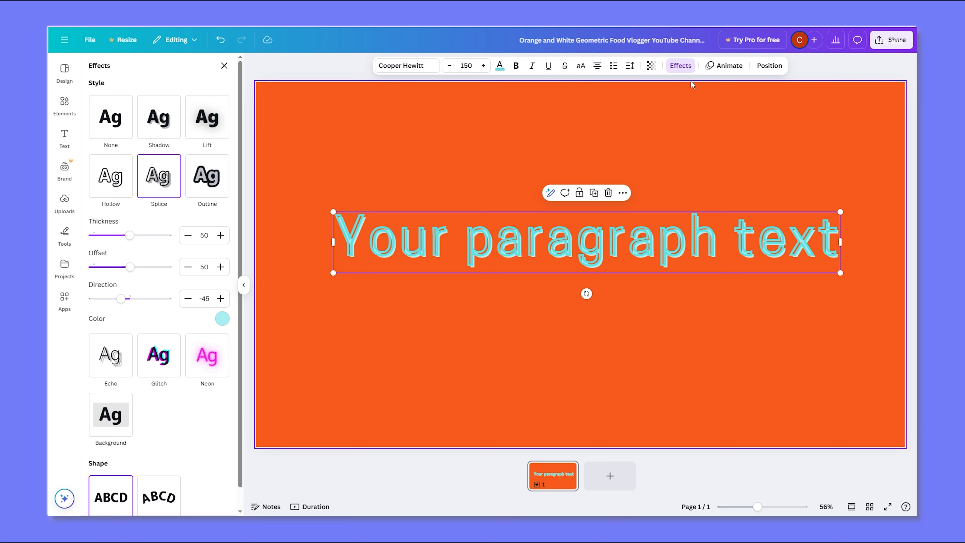
- Try the Ascend animation on the paragraph text, and settle on the Bounce animation on enter
click(725, 66)
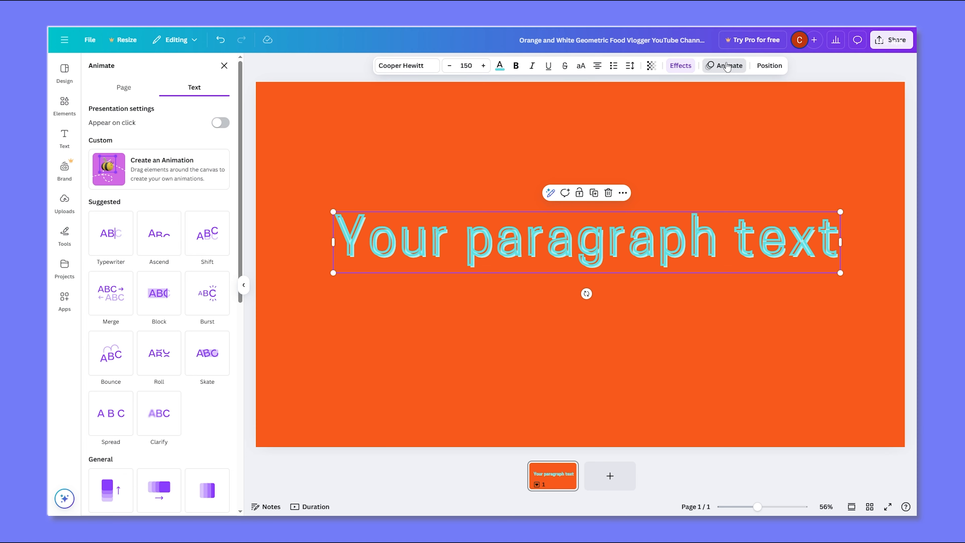
click(163, 246)
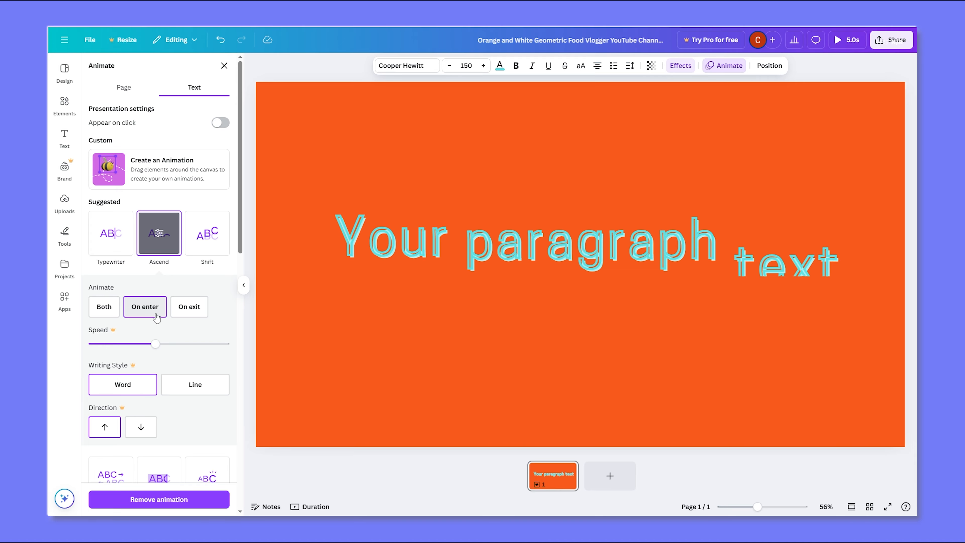
scroll(190, 278, down, 3)
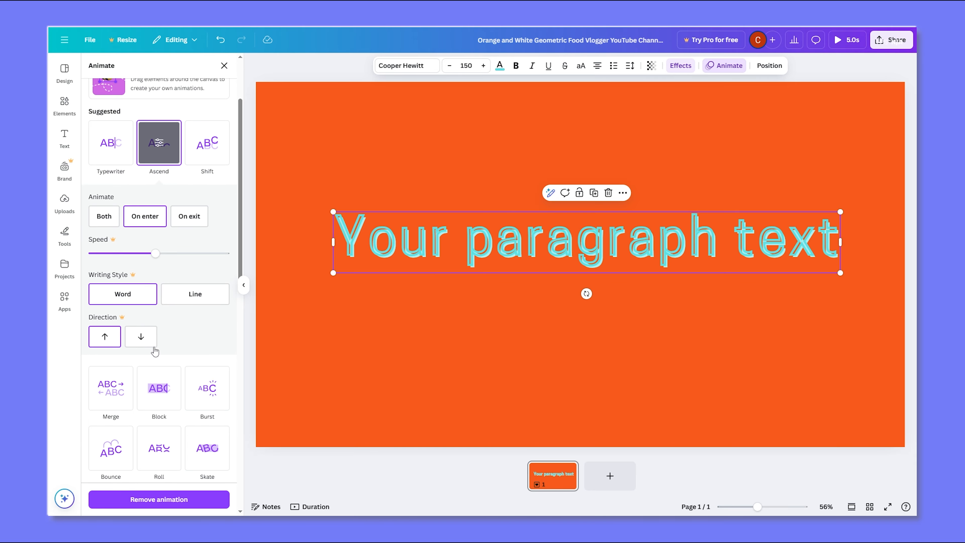
scroll(154, 352, down, 2)
click(112, 360)
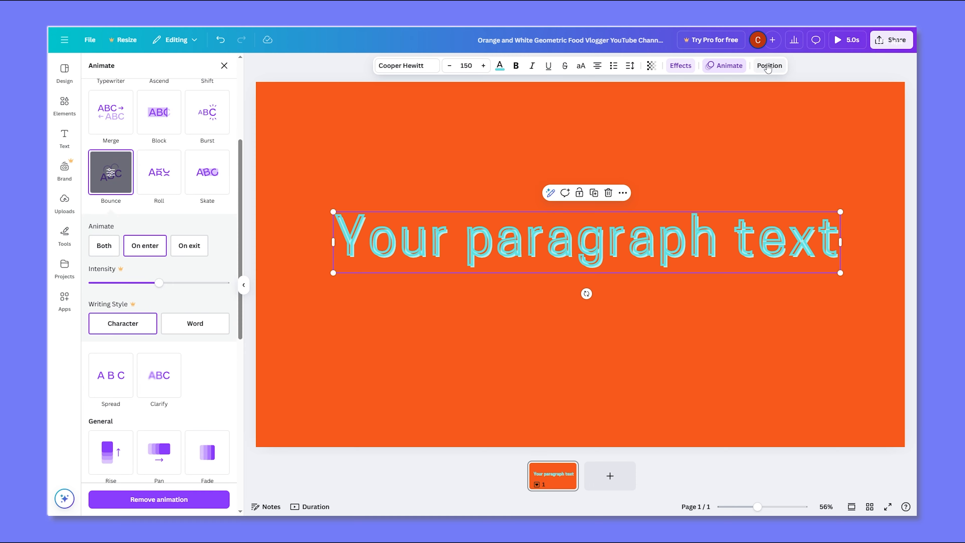
- Try aligning the paragraph text to the page's top, bottom, left and right, and settle on middle and center alignment
click(769, 66)
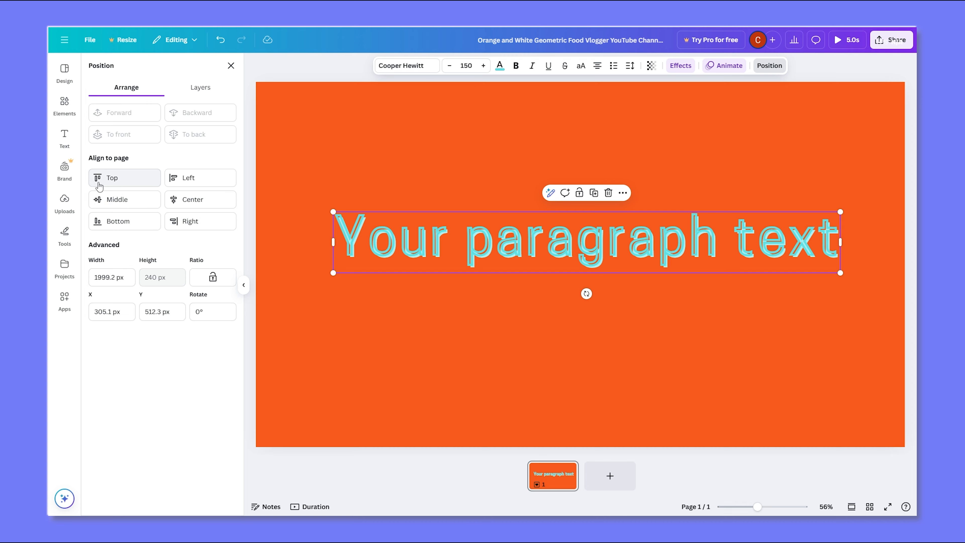
click(110, 178)
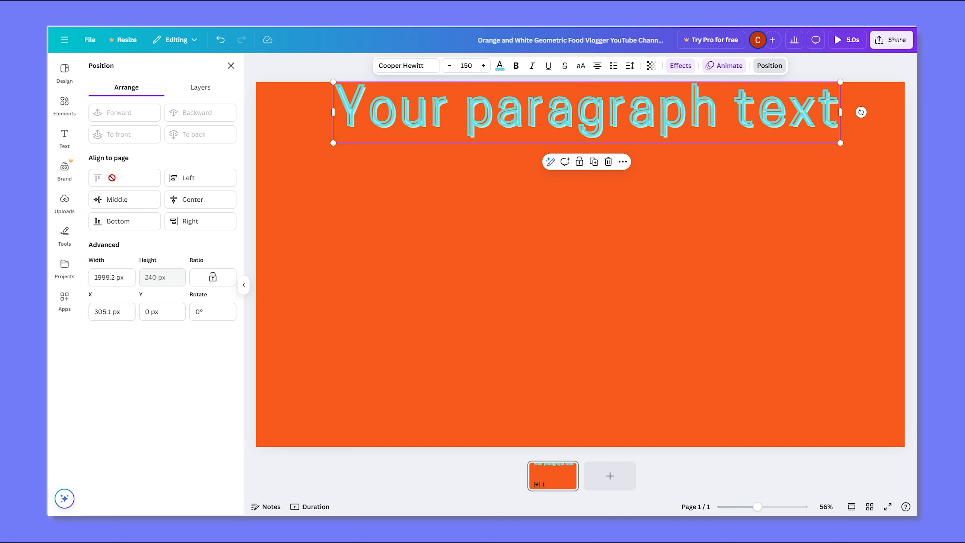
click(126, 218)
click(125, 201)
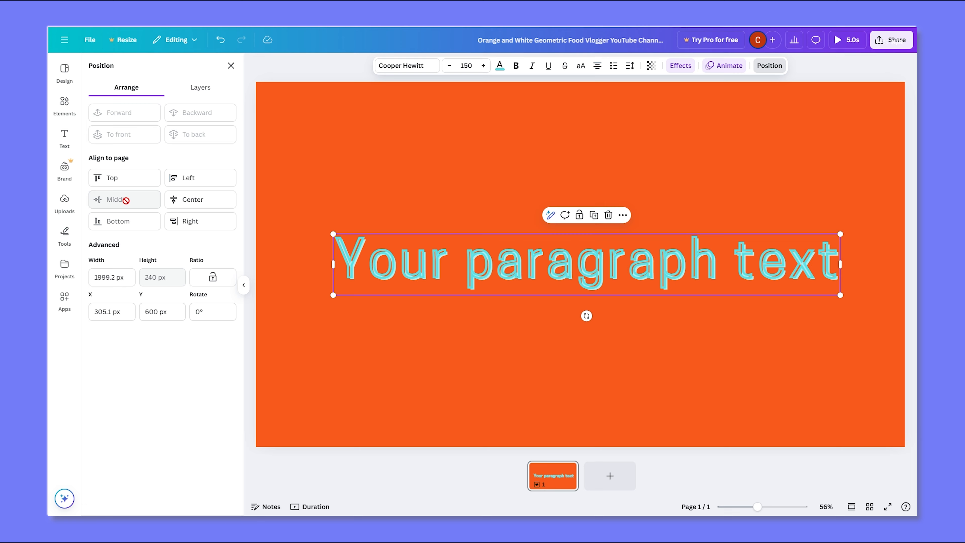
click(189, 178)
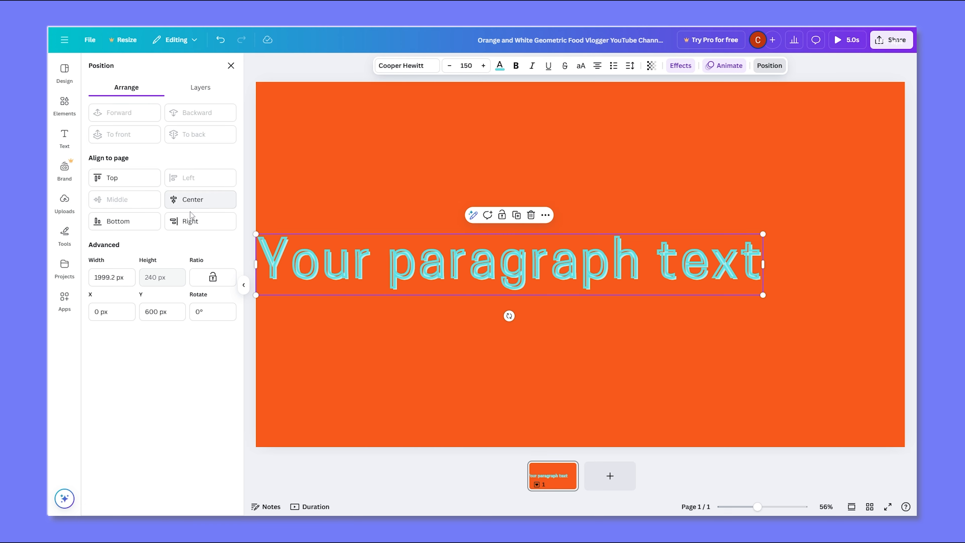
click(189, 219)
click(194, 201)
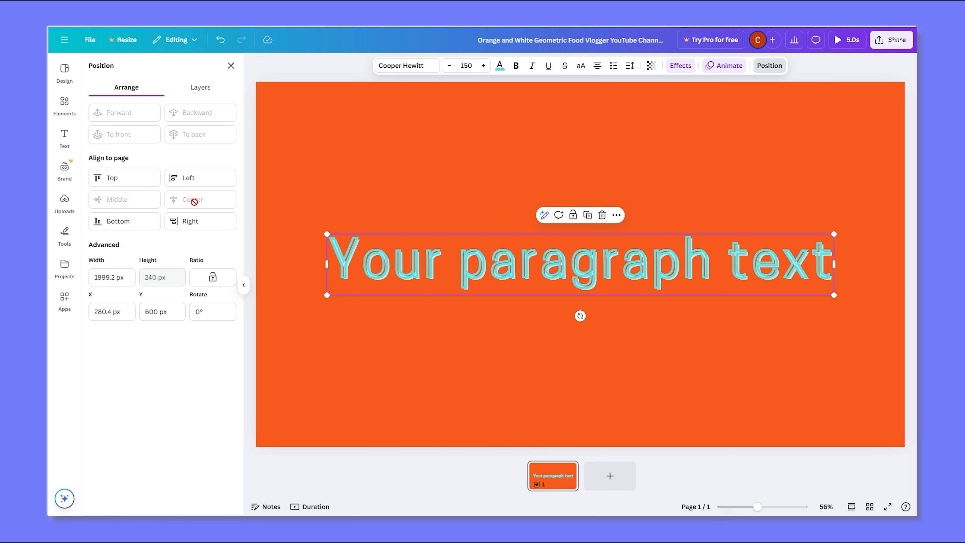
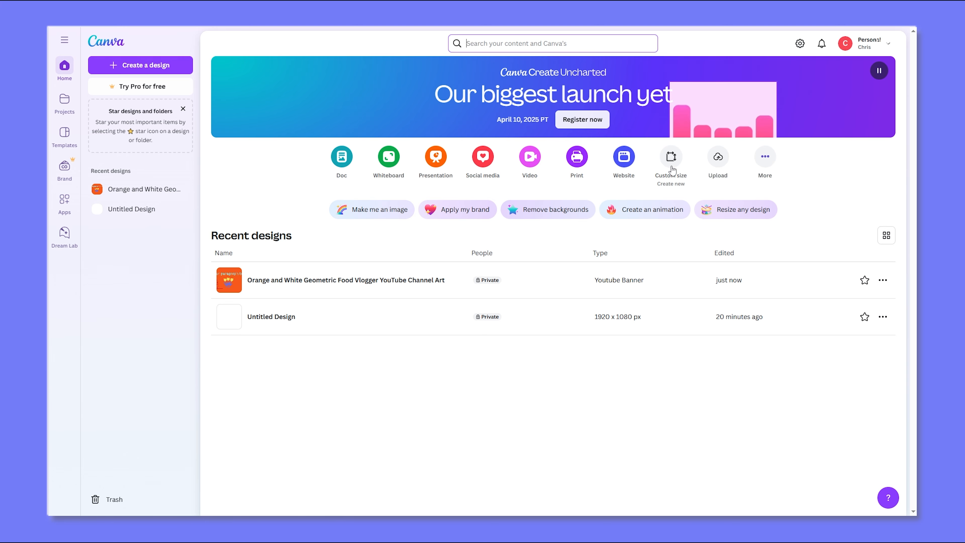
- Create a custom-size design with a width of 1080 px, using the suggested Instagram Post (Square) format of 1080 × 1080 px
click(670, 158)
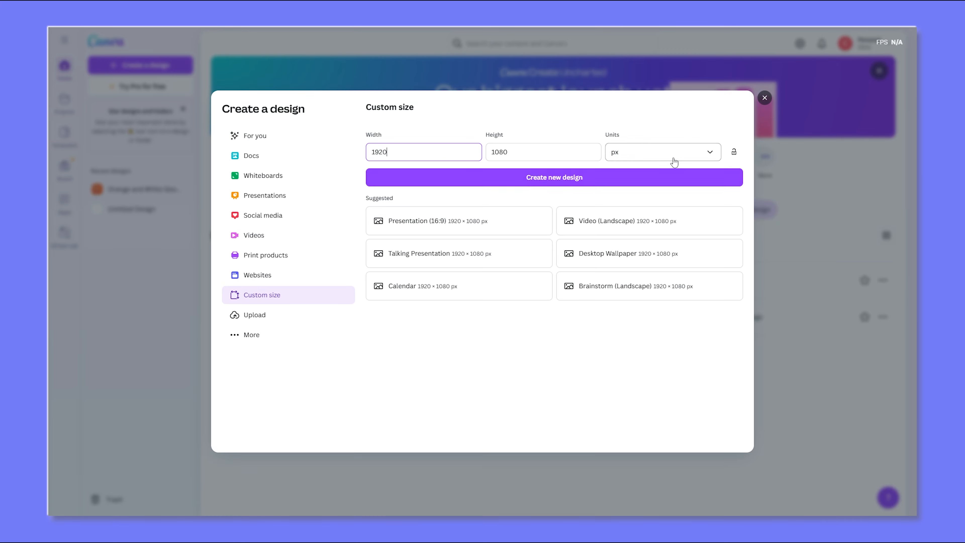
drag(424, 152, 351, 155)
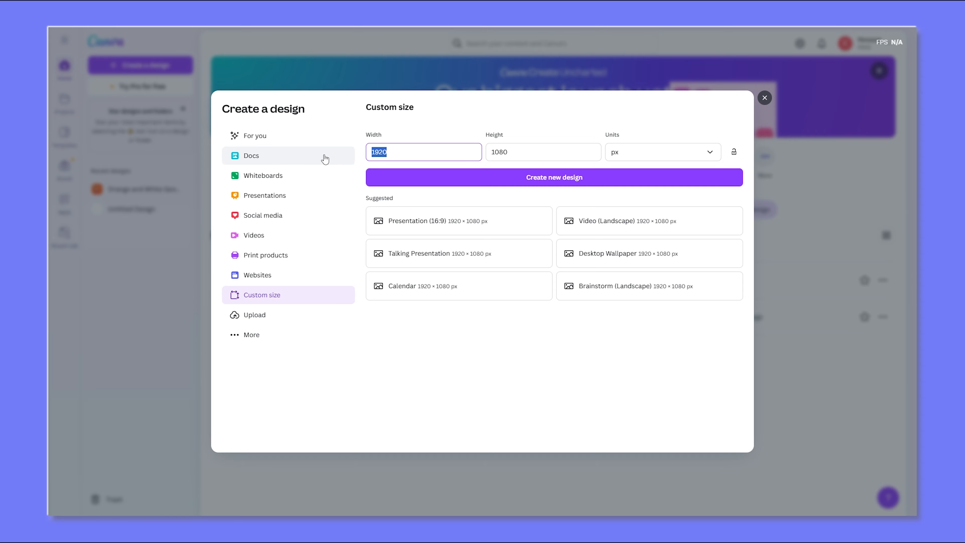
text(1080)
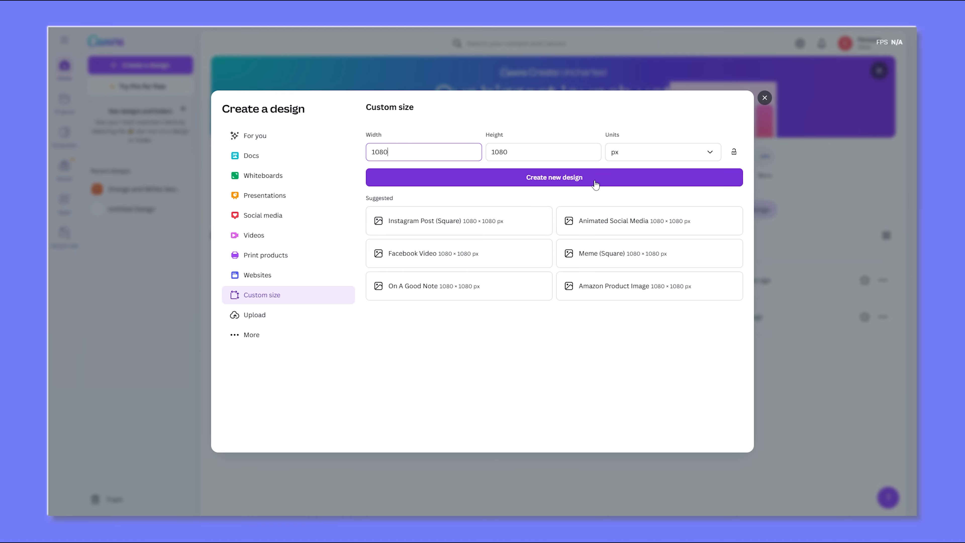
click(511, 225)
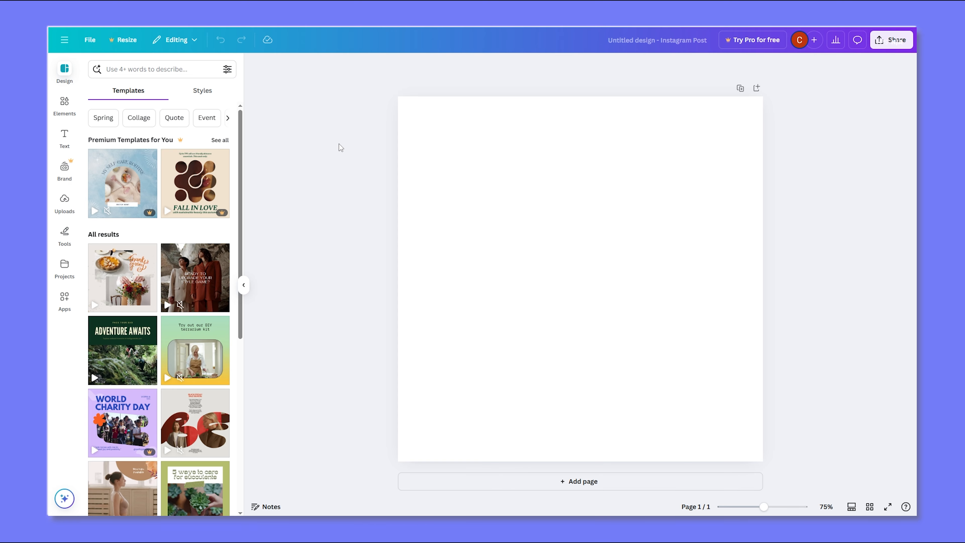
- Browse the templates and apply the teal "Did You Know?" Instagram post template to the blank page
scroll(161, 131, down, 1)
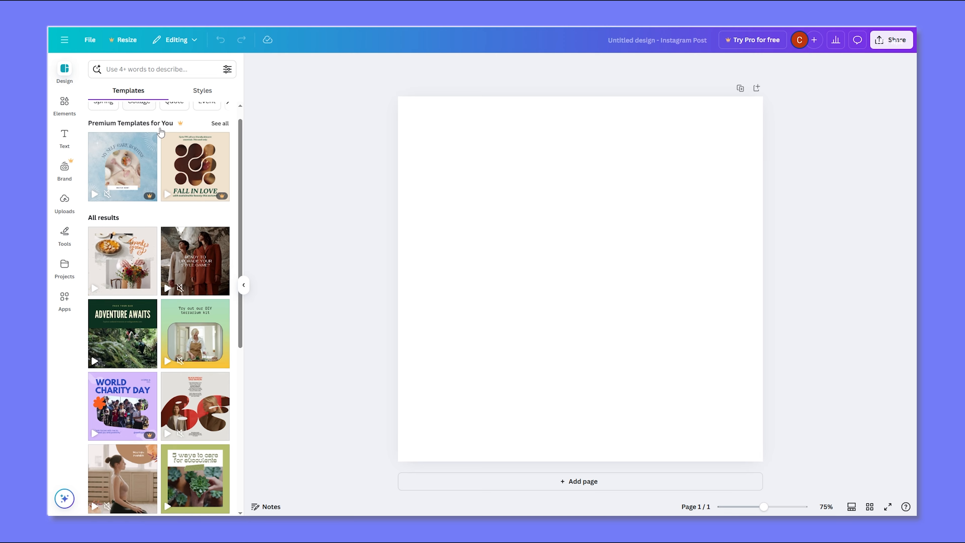
scroll(163, 140, down, 15)
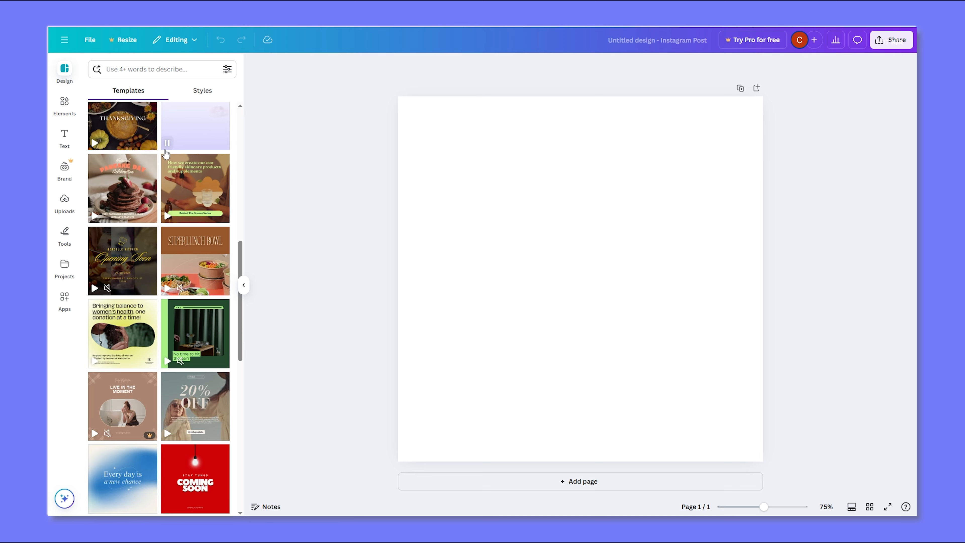
scroll(166, 152, down, 8)
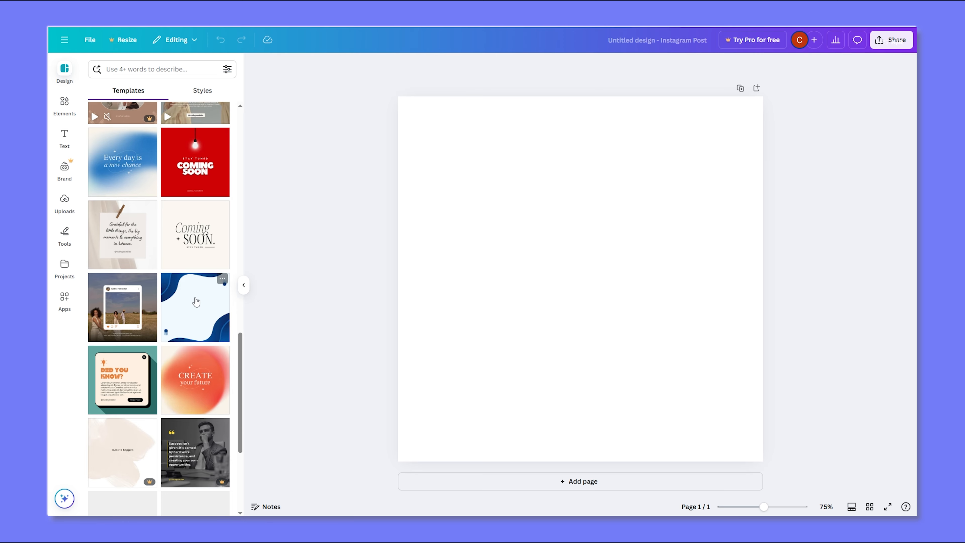
scroll(196, 302, down, 5)
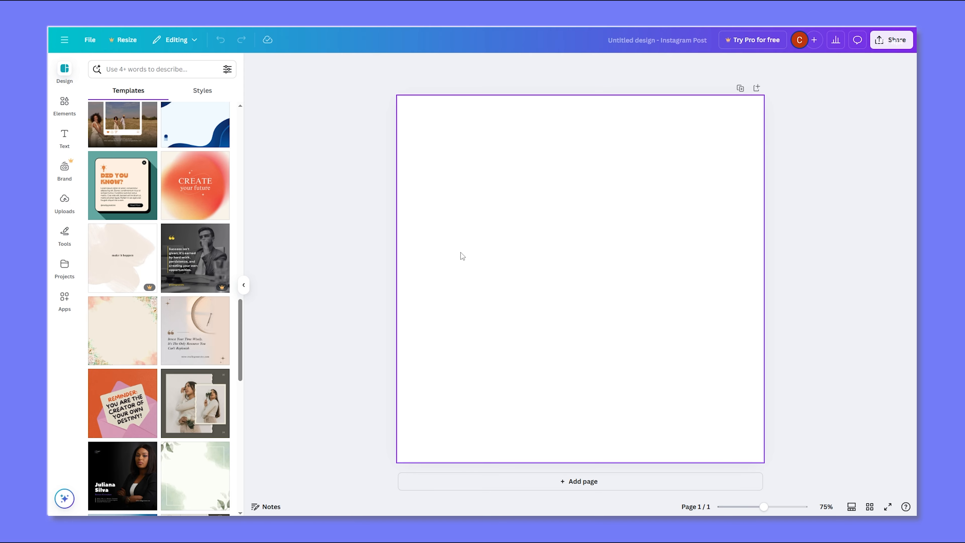
click(117, 185)
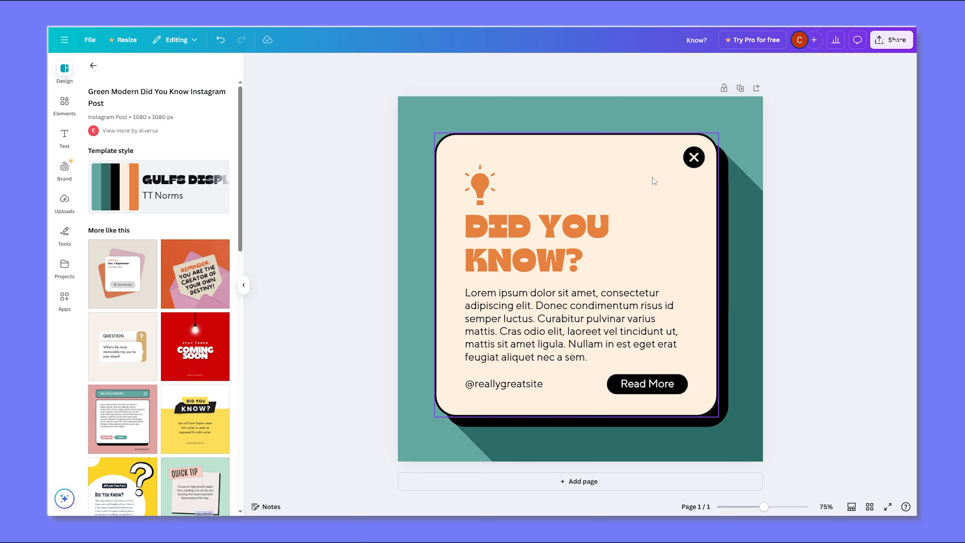
- Recolor the template's black close icon with the orange document color
click(695, 161)
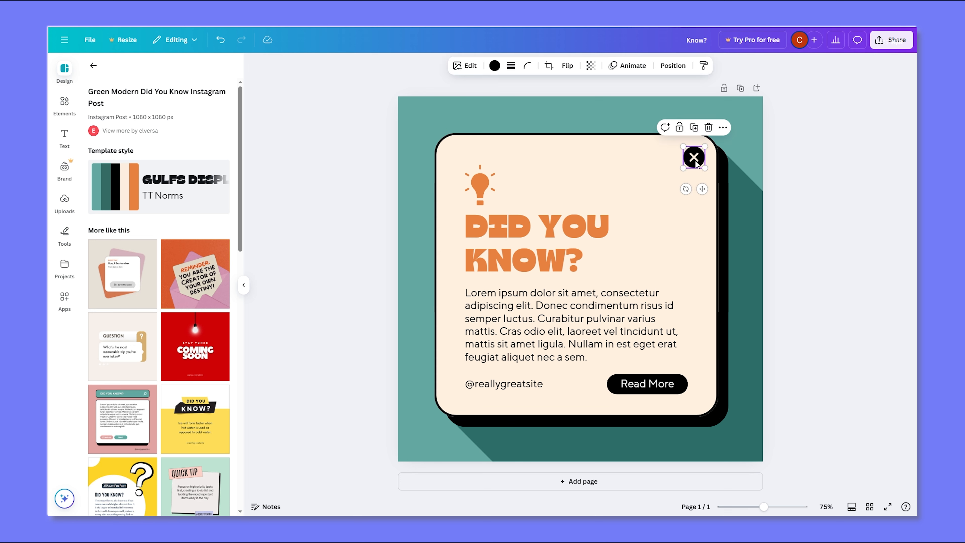
click(494, 66)
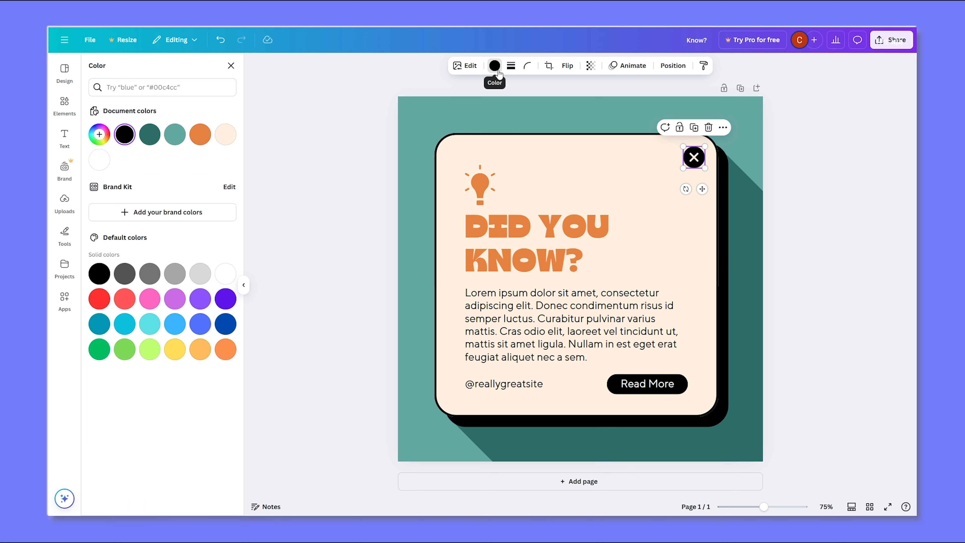
click(201, 134)
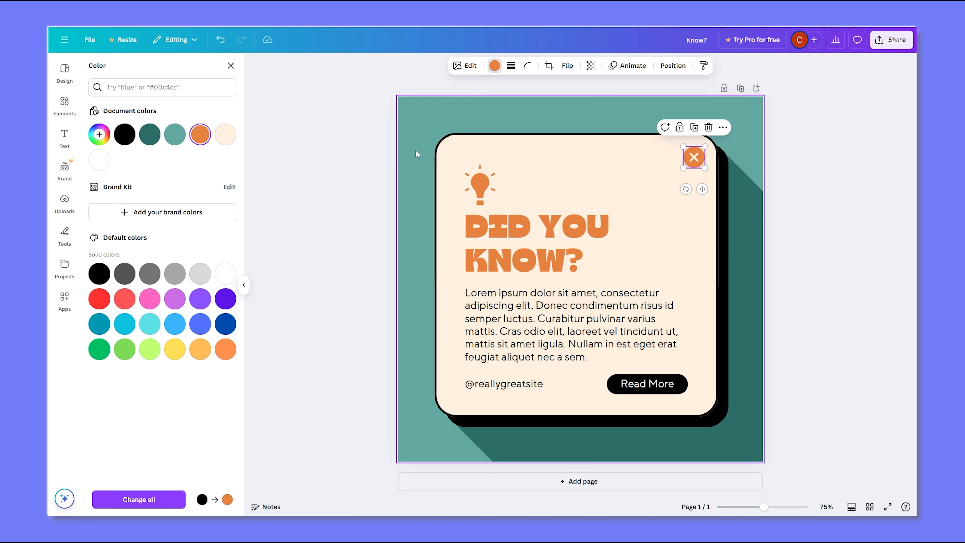
- Replace the heading line "DID YOU" with "SOMETHING" and widen its text box so the word fits on one line
click(573, 232)
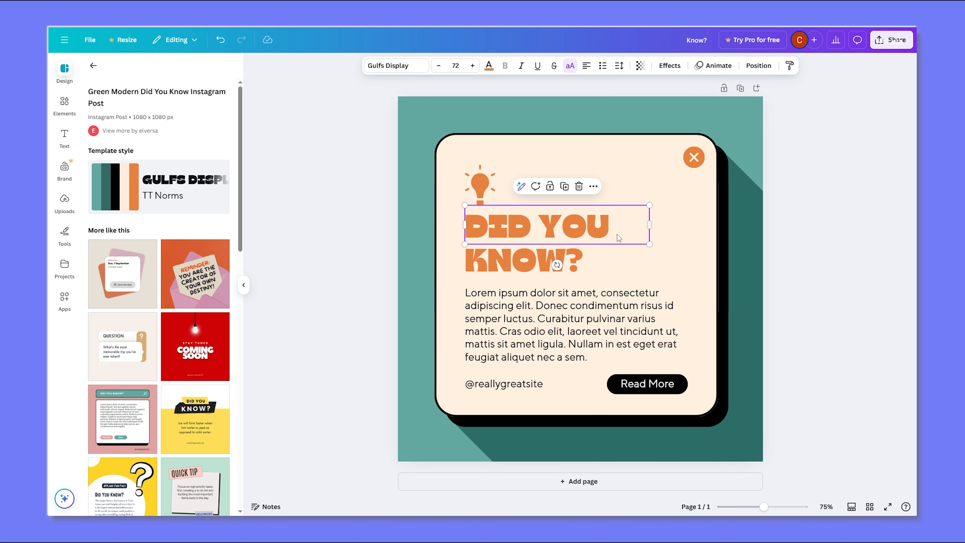
double_click(575, 230)
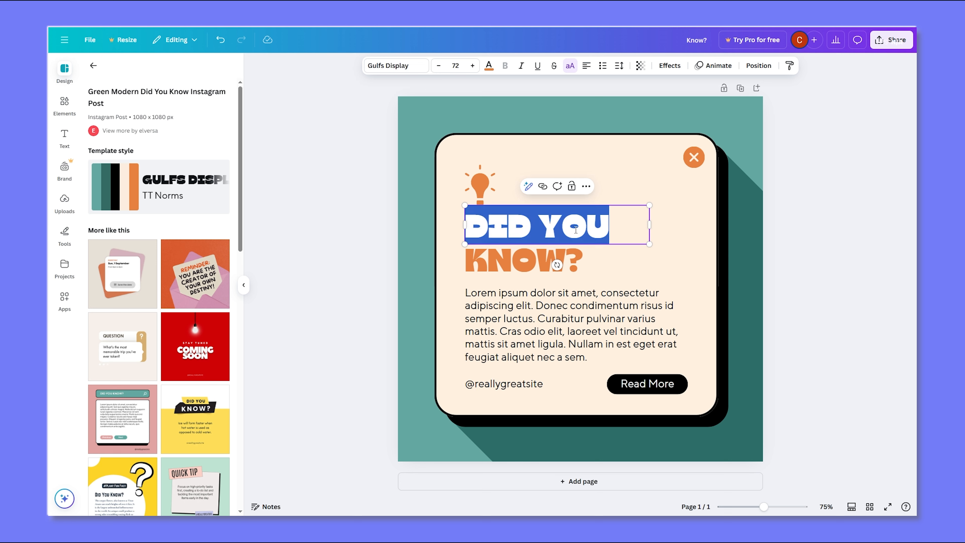
text(SOMETHIN)
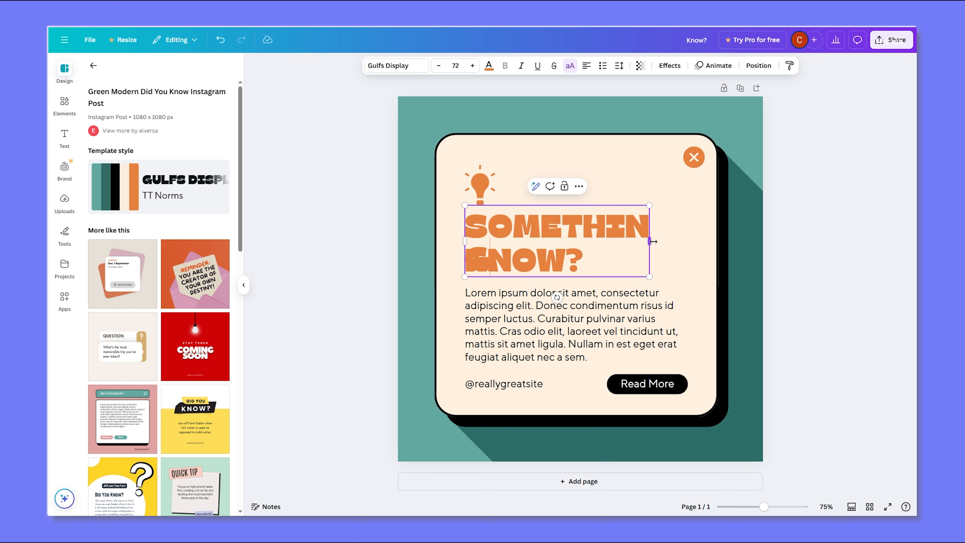
drag(650, 240, 684, 242)
click(834, 224)
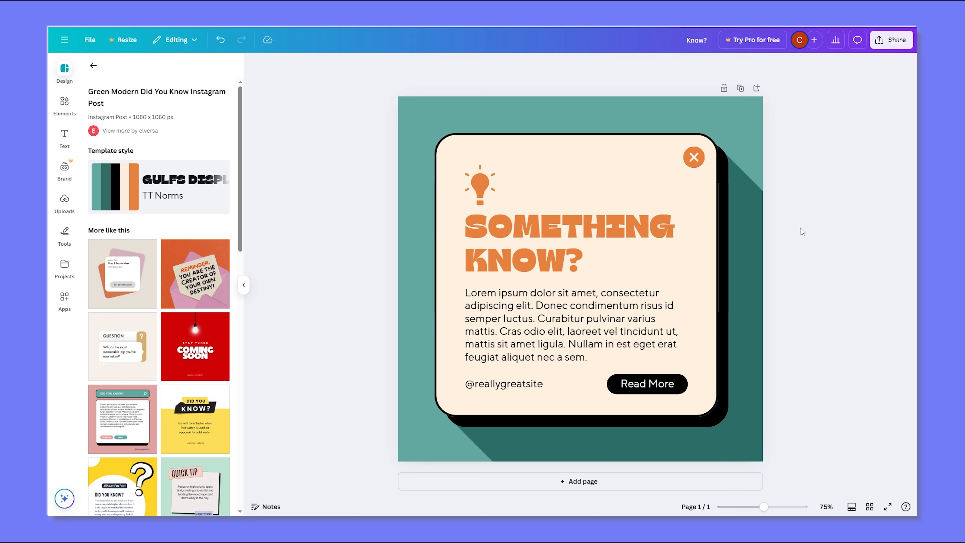
- Delete all of the template's elements from the page, leaving only the background
click(600, 344)
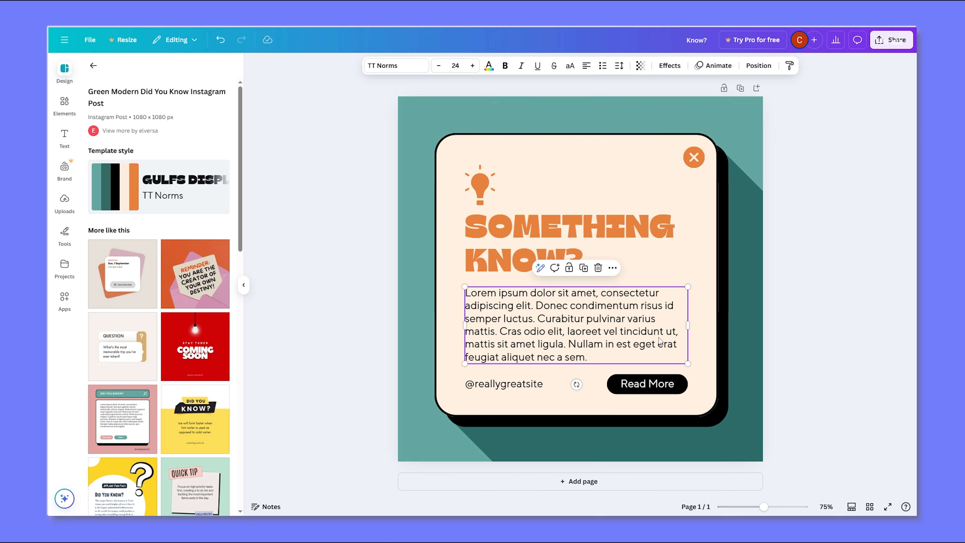
click(816, 137)
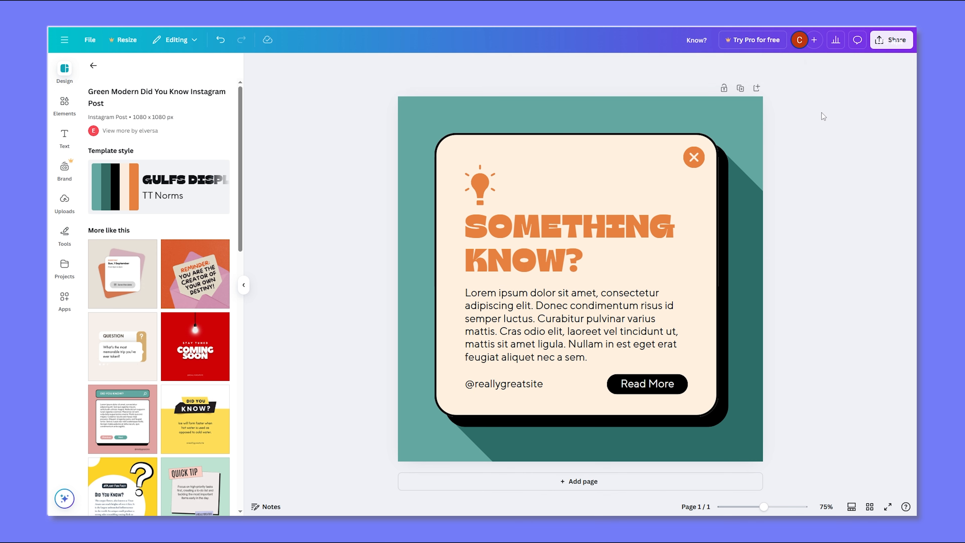
drag(821, 113, 405, 428)
key(Delete)
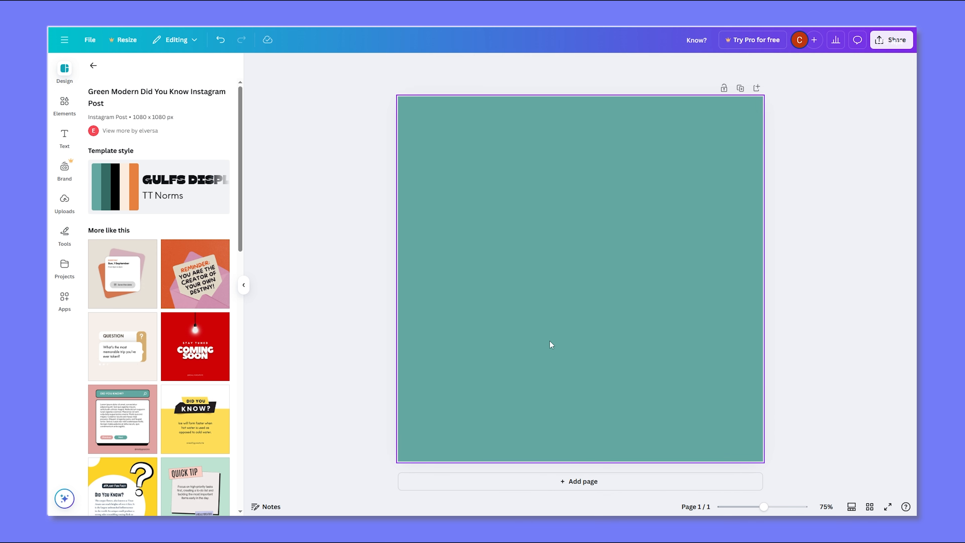
- Set the page's background color to white
click(589, 303)
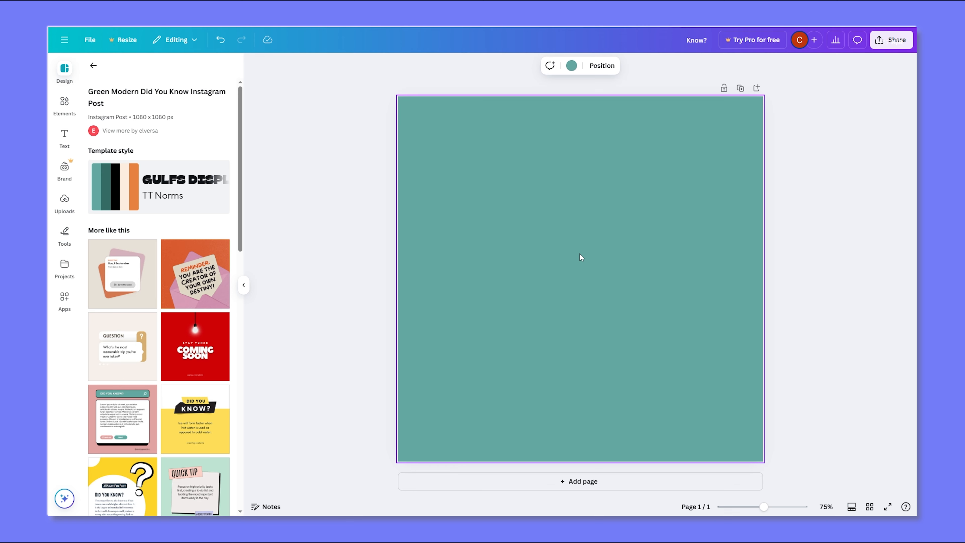
click(572, 68)
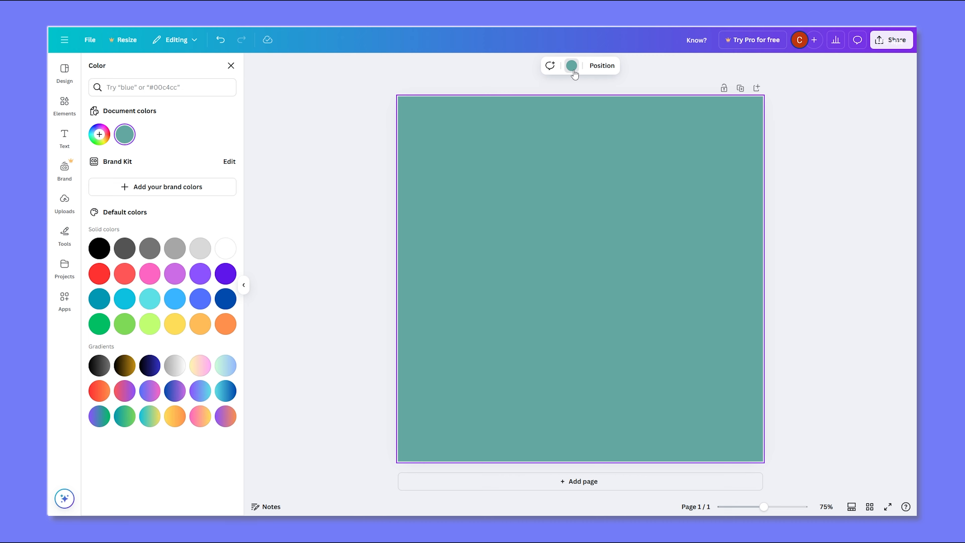
click(218, 250)
click(831, 187)
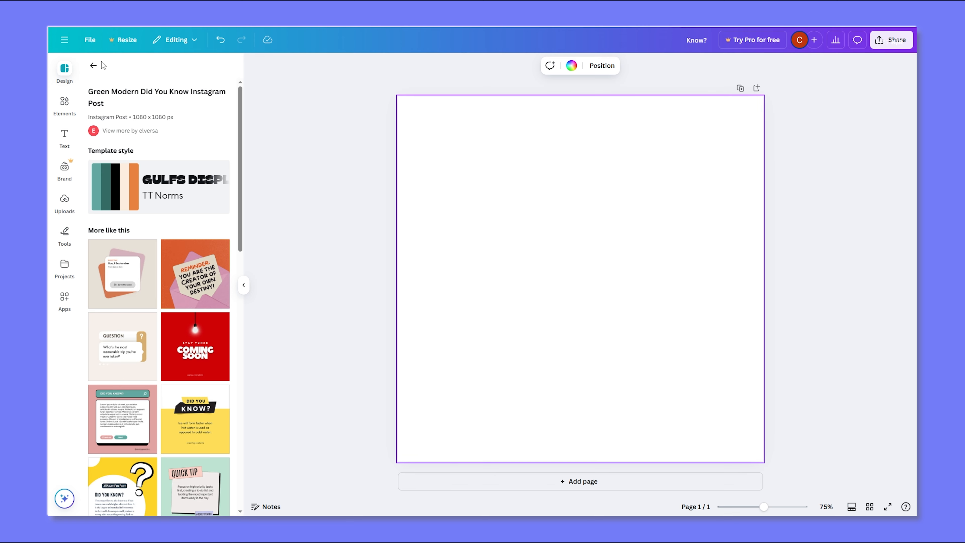
- Search the elements library for "flowers"
click(93, 66)
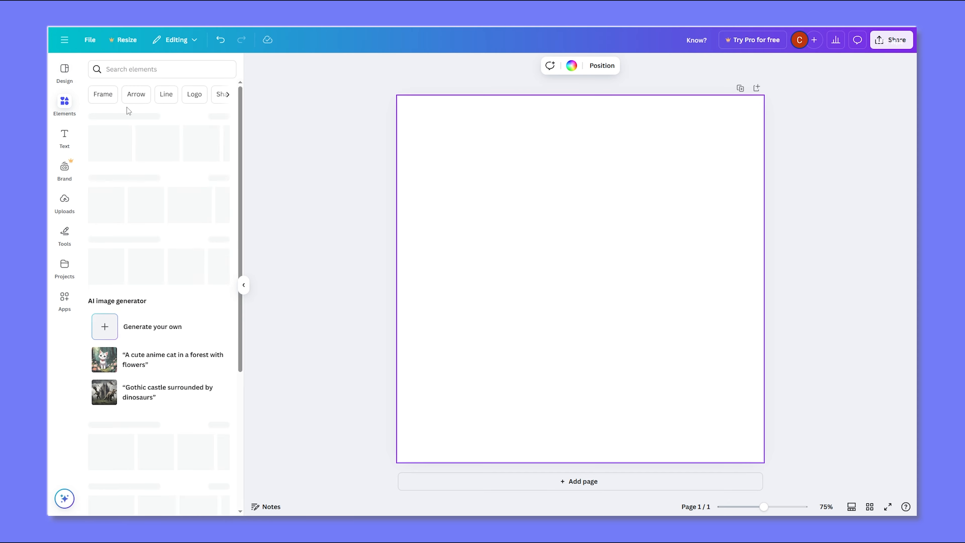
click(143, 70)
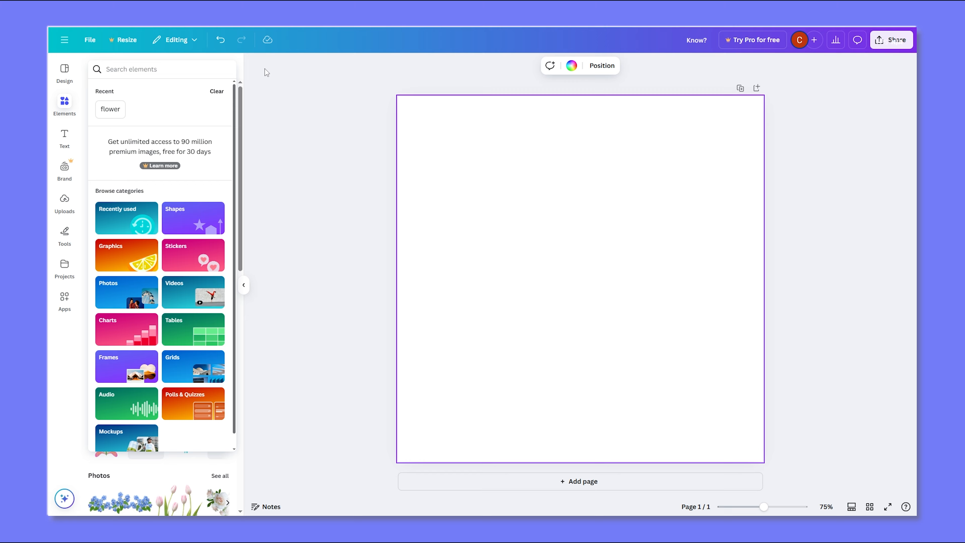
click(67, 108)
click(130, 79)
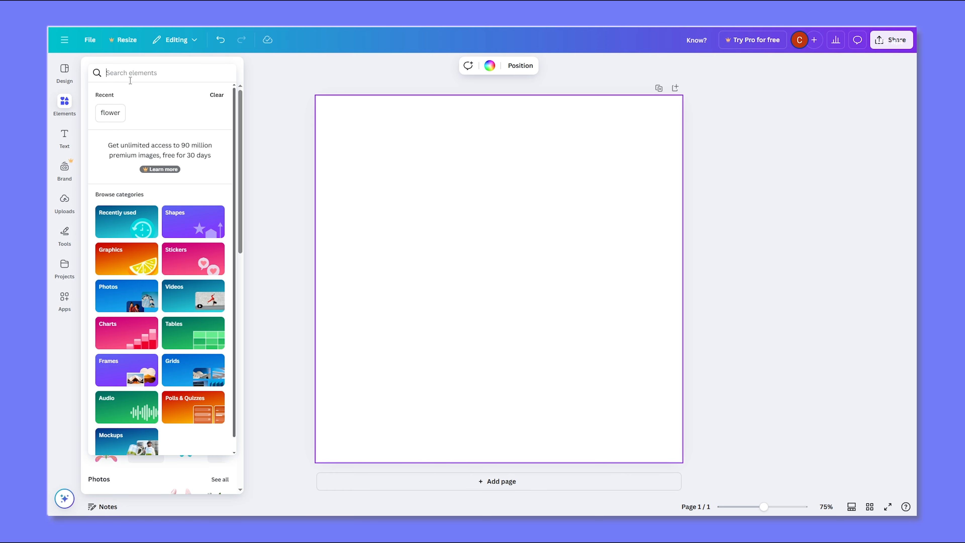
text(flower)
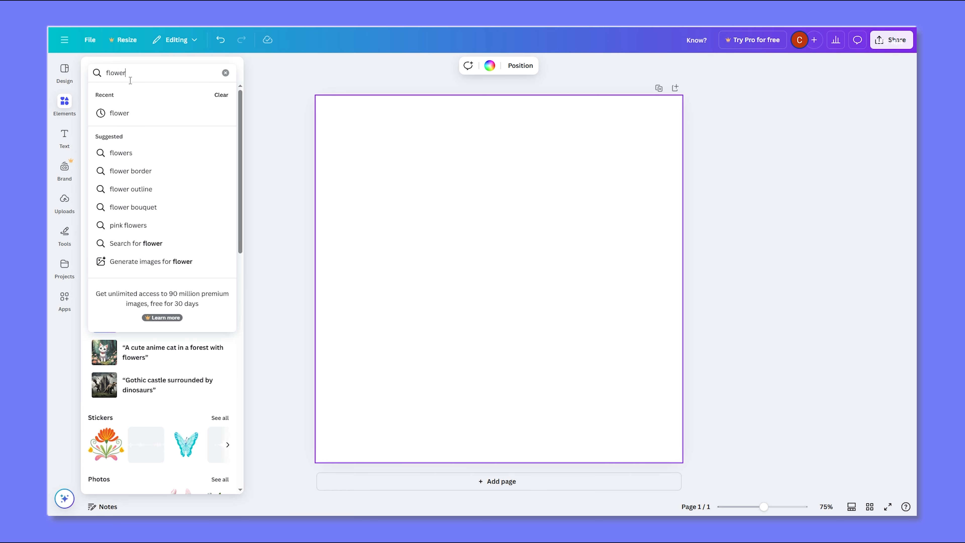
text(s)
click(127, 110)
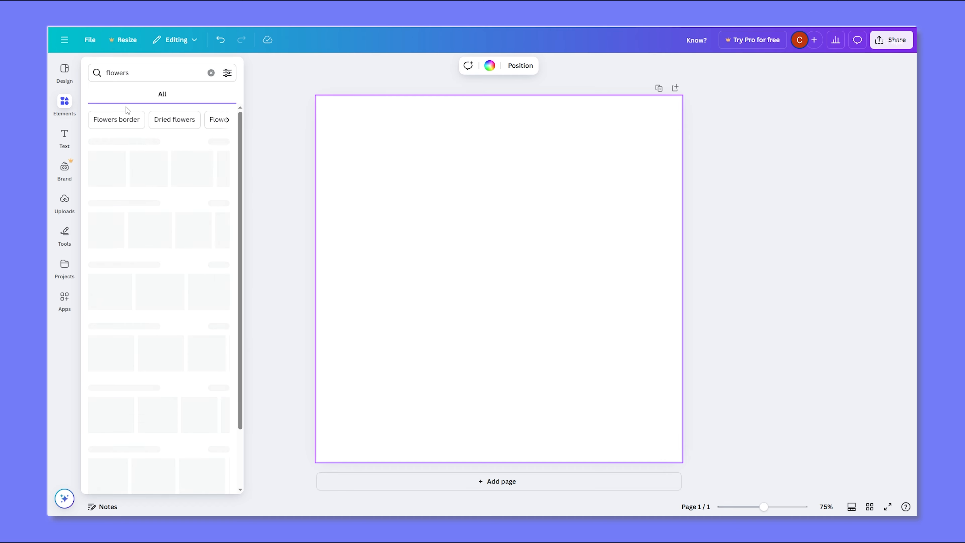
- Look through the flowers results by category and show only the graphics
scroll(175, 191, down, 1)
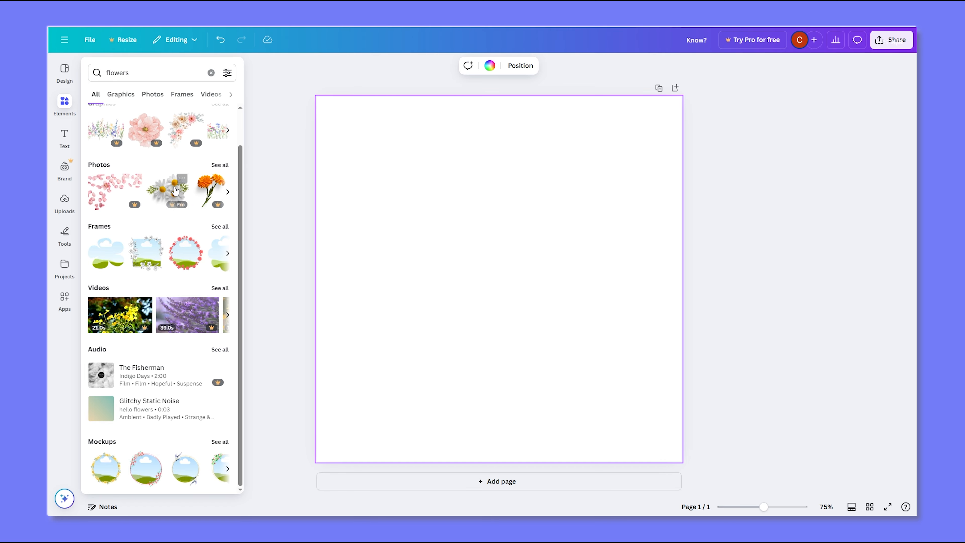
scroll(163, 160, up, 1)
click(121, 95)
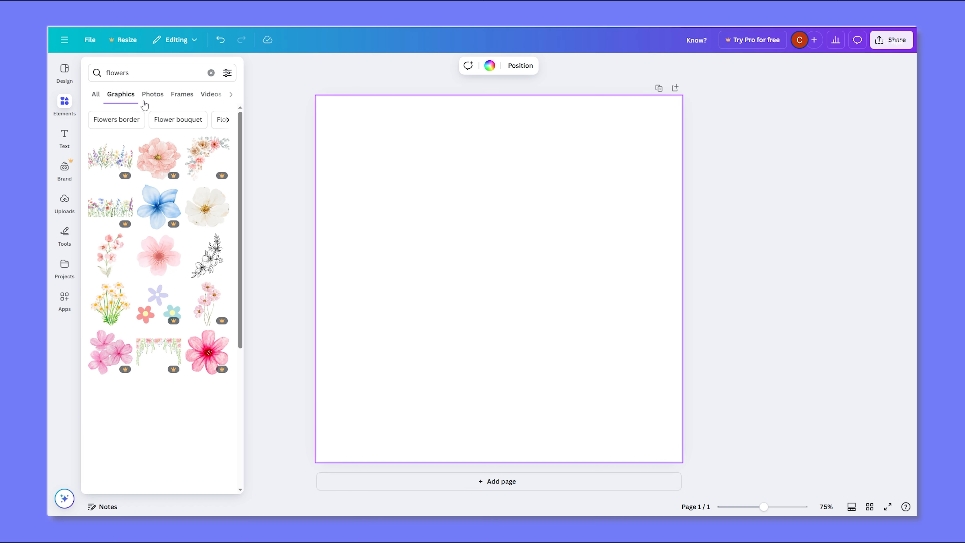
- Add the pink floral corner graphic, shrink it to about half size and place it in the page's upper-right corner
scroll(178, 143, down, 6)
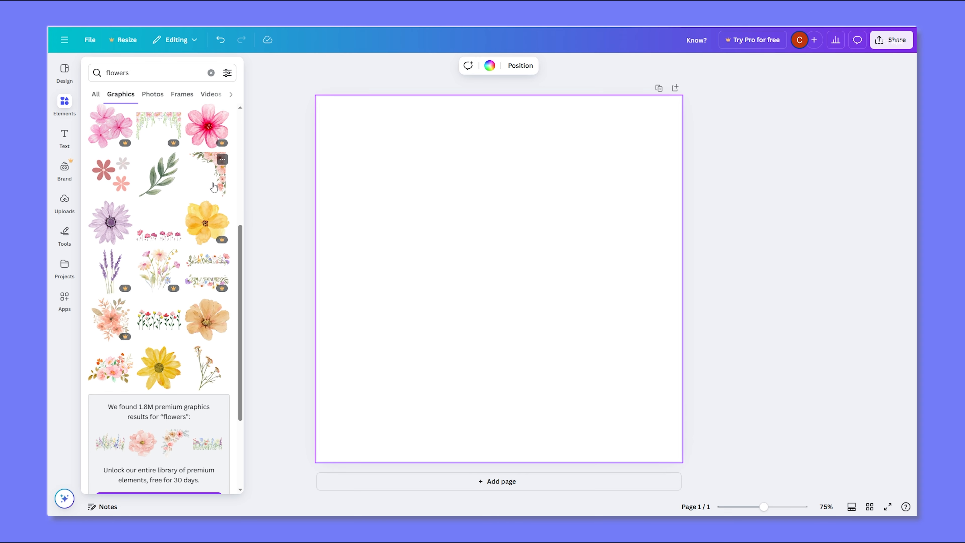
click(219, 178)
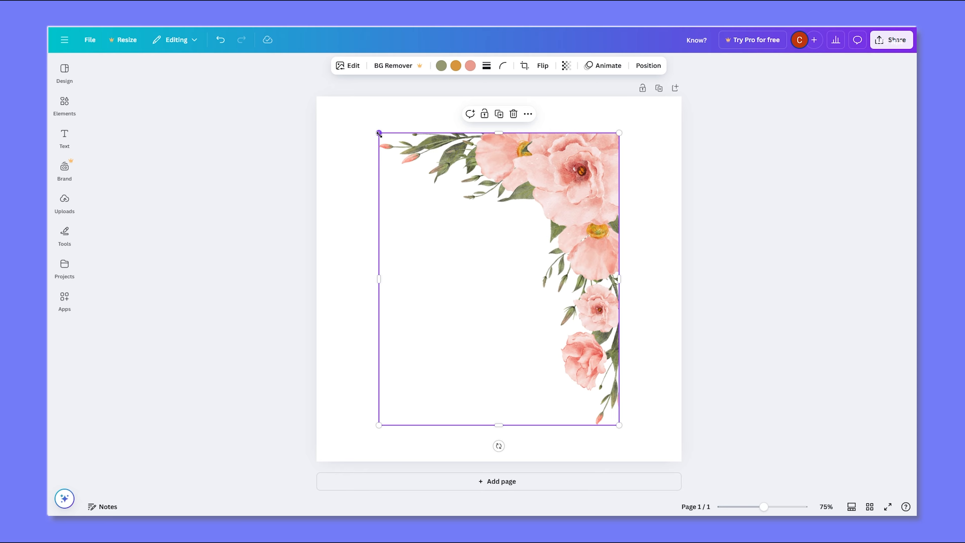
drag(379, 133, 493, 269)
drag(595, 308, 654, 133)
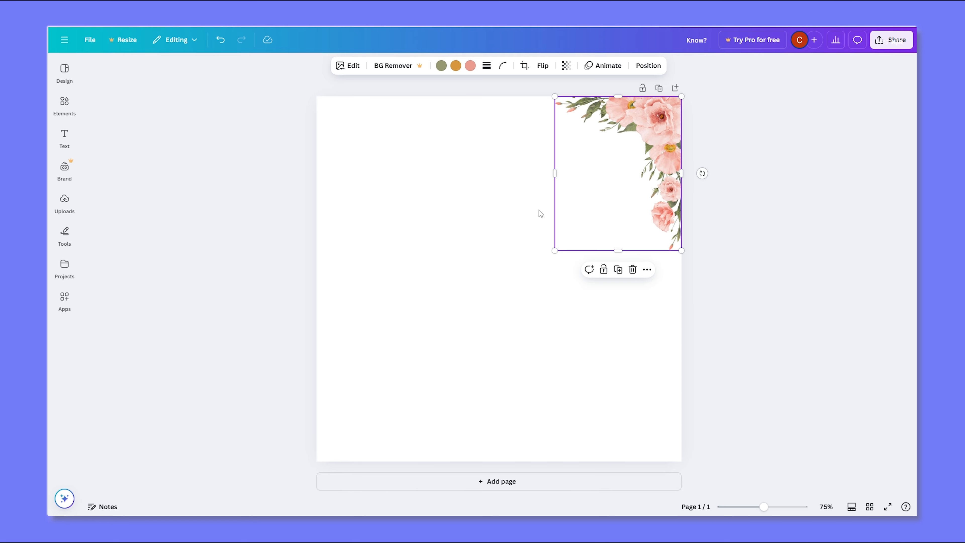
- Try several of the flower graphic's photo colors as the page background and settle on the light pink
click(515, 237)
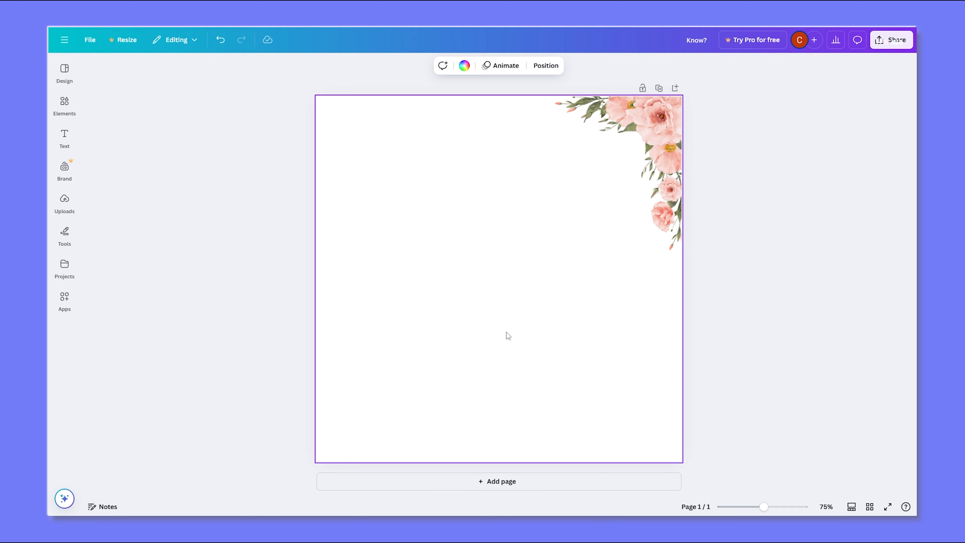
click(464, 68)
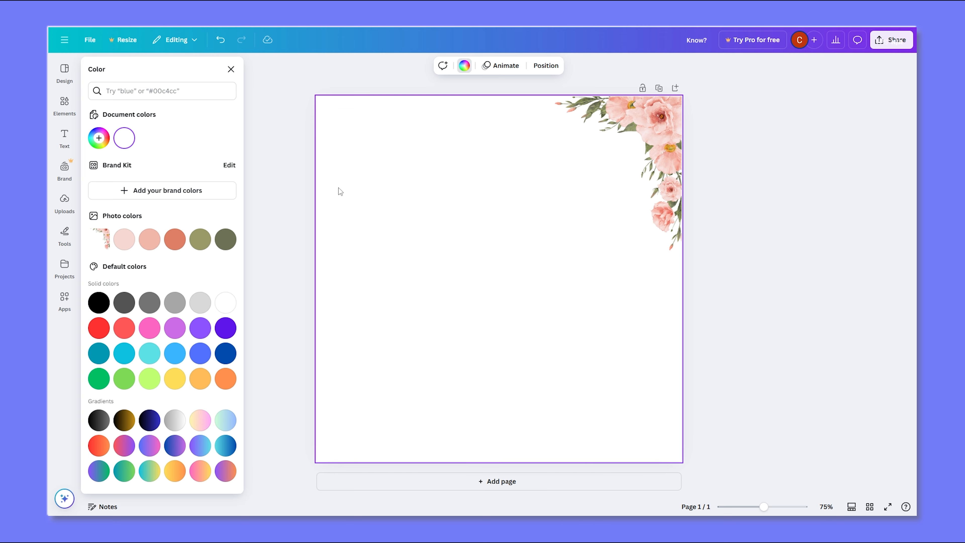
click(125, 240)
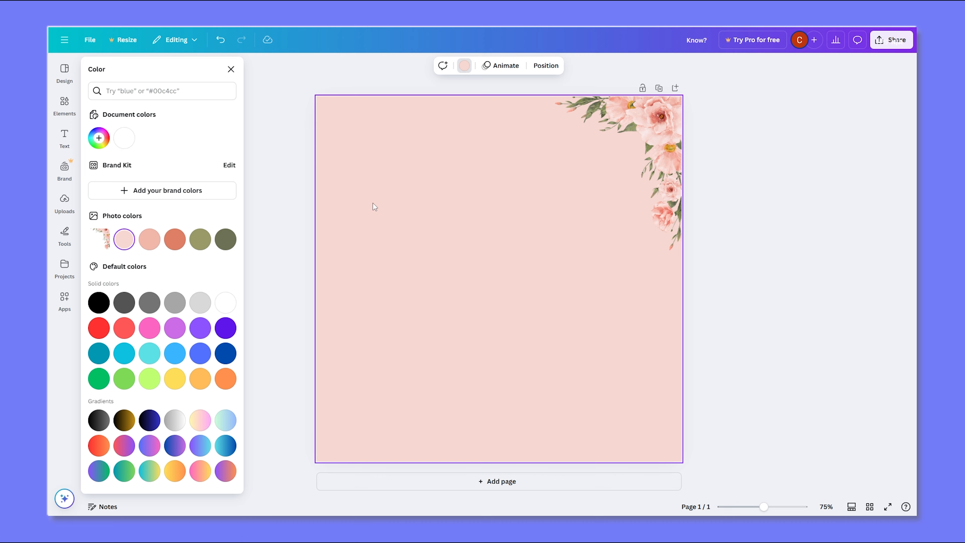
click(185, 239)
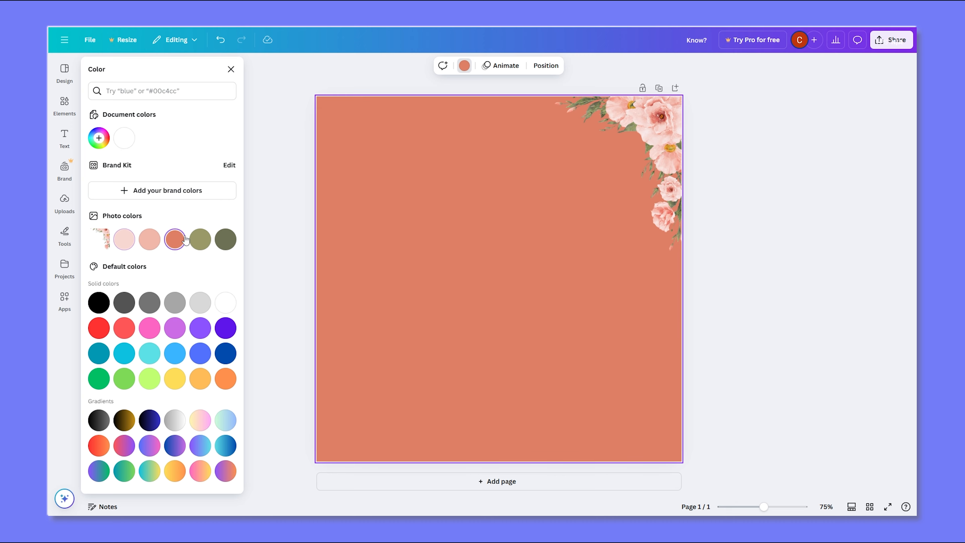
click(202, 240)
click(227, 245)
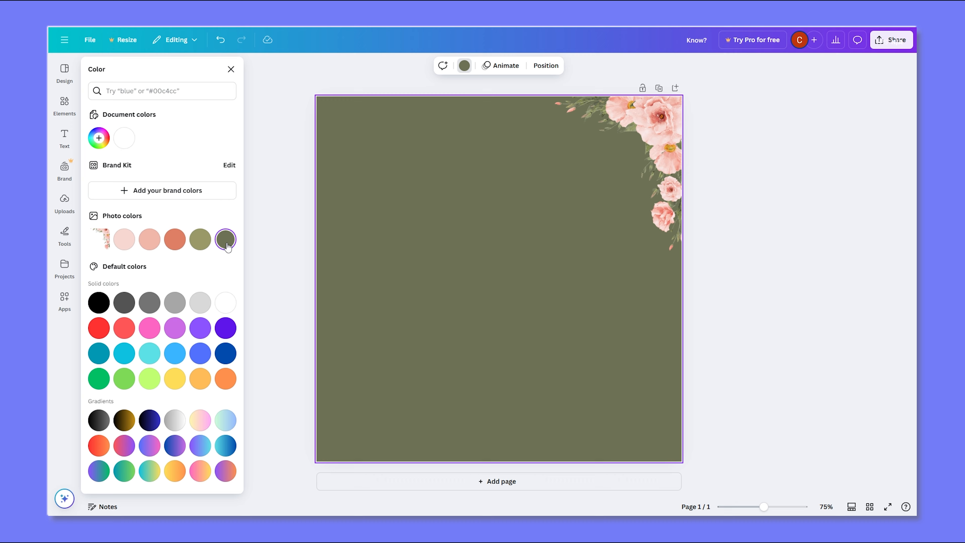
click(129, 248)
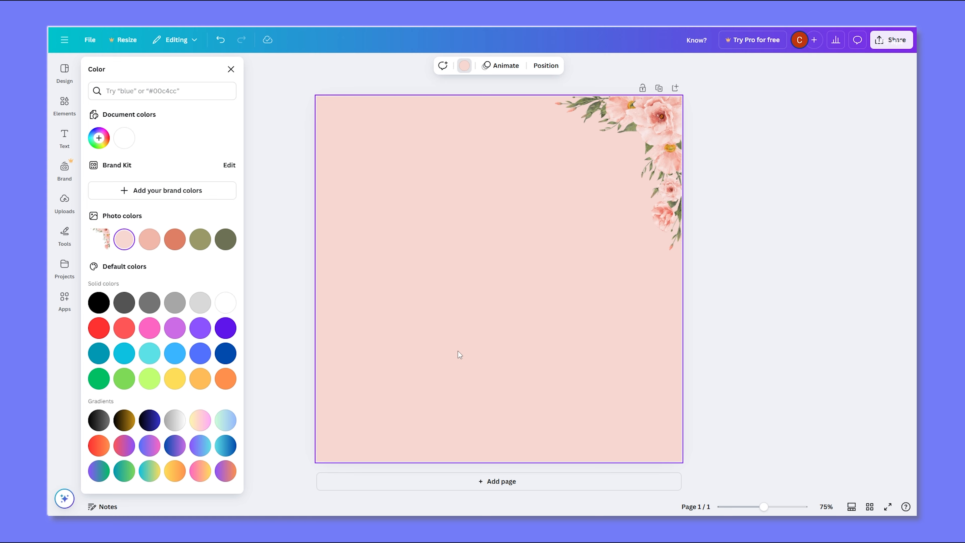
- Duplicate the floral corner graphic and place the copy in the page's lower-left corner
click(649, 121)
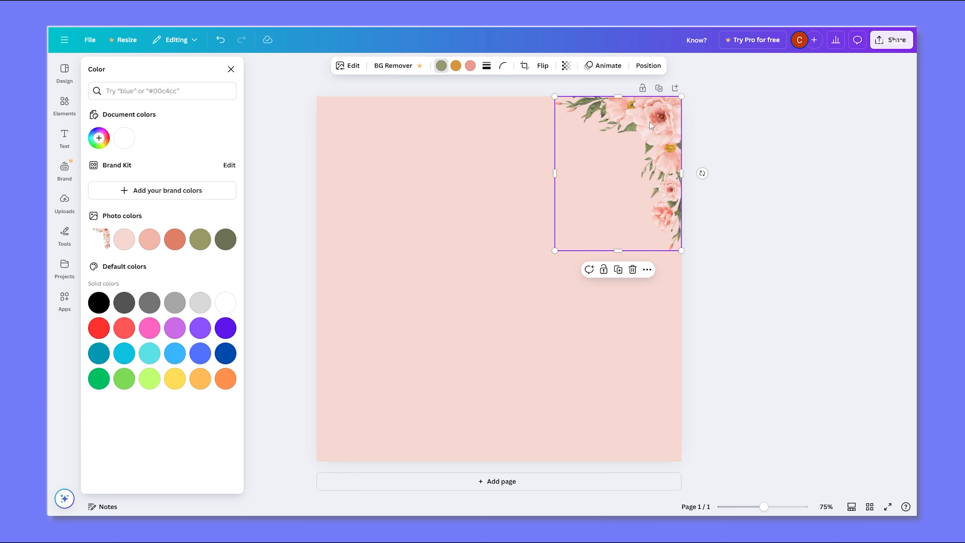
click(618, 269)
drag(657, 141, 410, 346)
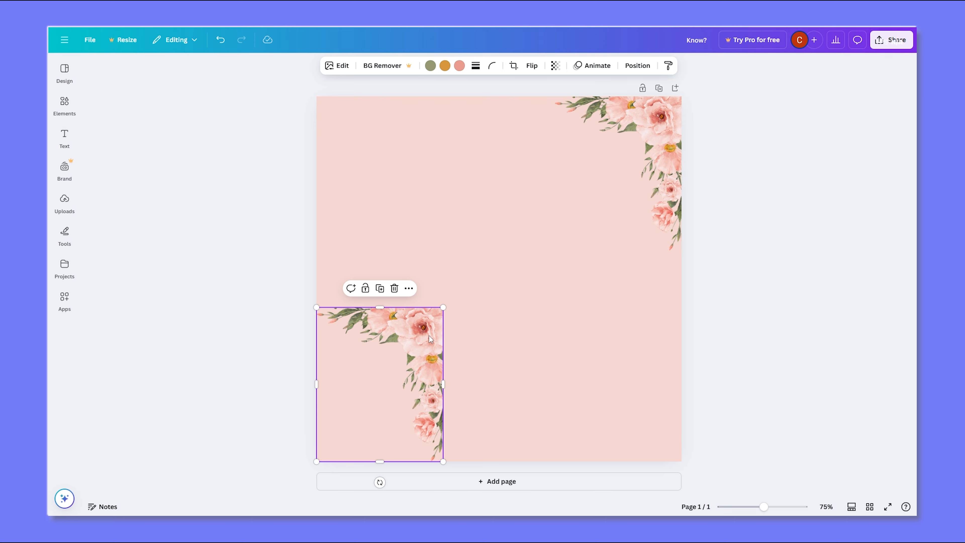
- Flip the lower-left floral copy vertically and horizontally so that it frames its corner
click(534, 66)
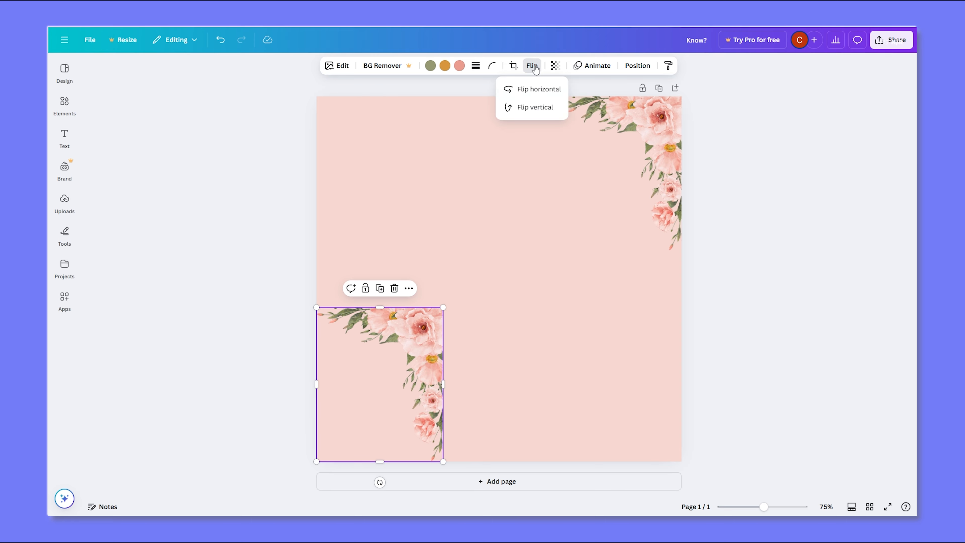
click(534, 108)
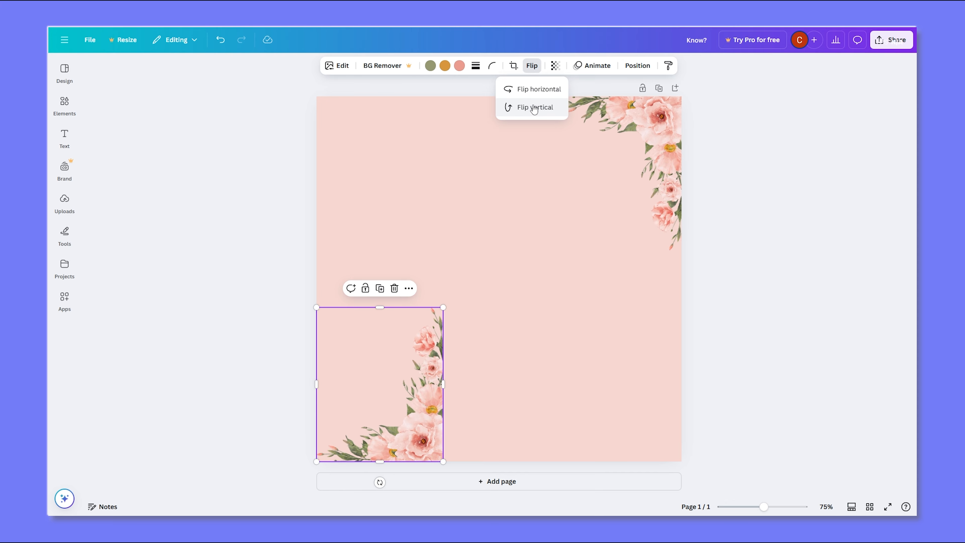
click(540, 91)
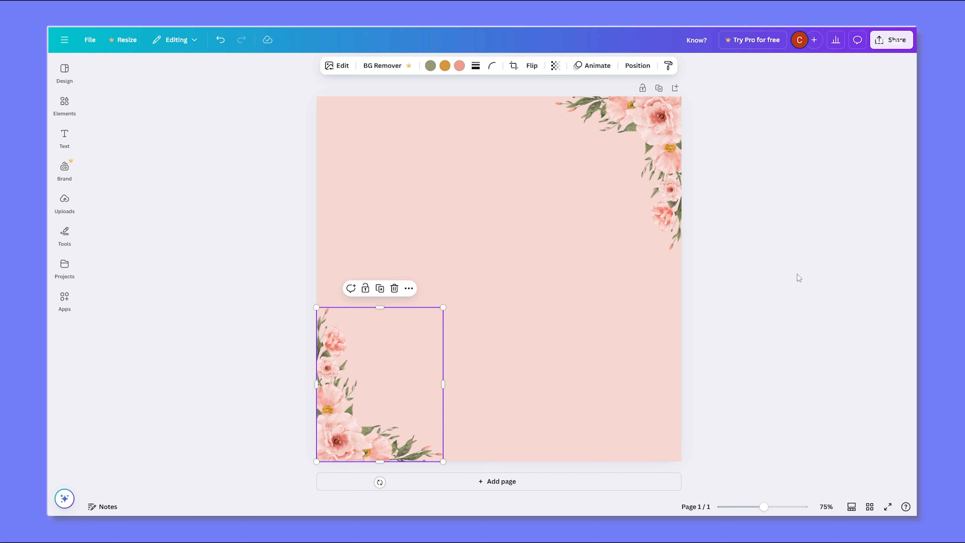
click(644, 355)
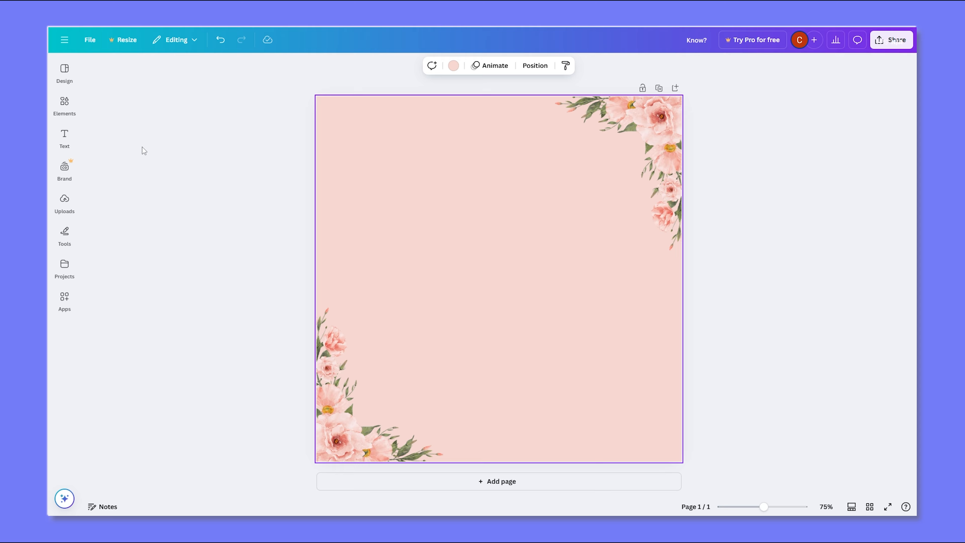
- Add the "Innovation AT WORK" font combination to the page, enlarge it and center it
click(65, 143)
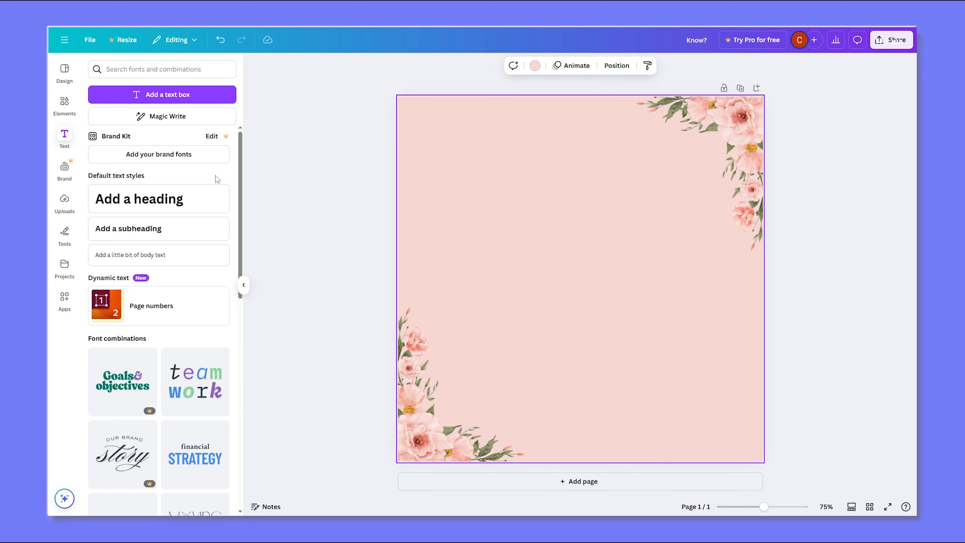
scroll(217, 179, down, 3)
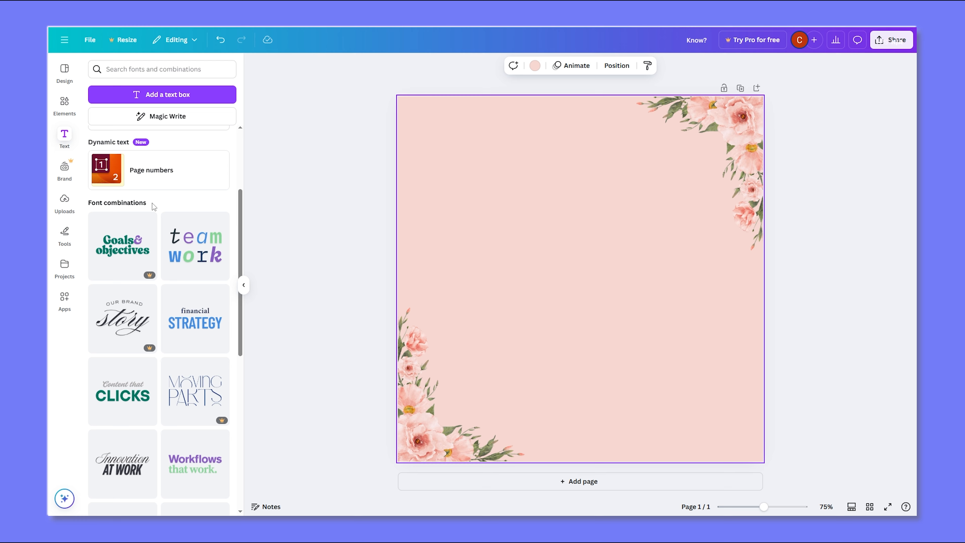
scroll(154, 206, down, 3)
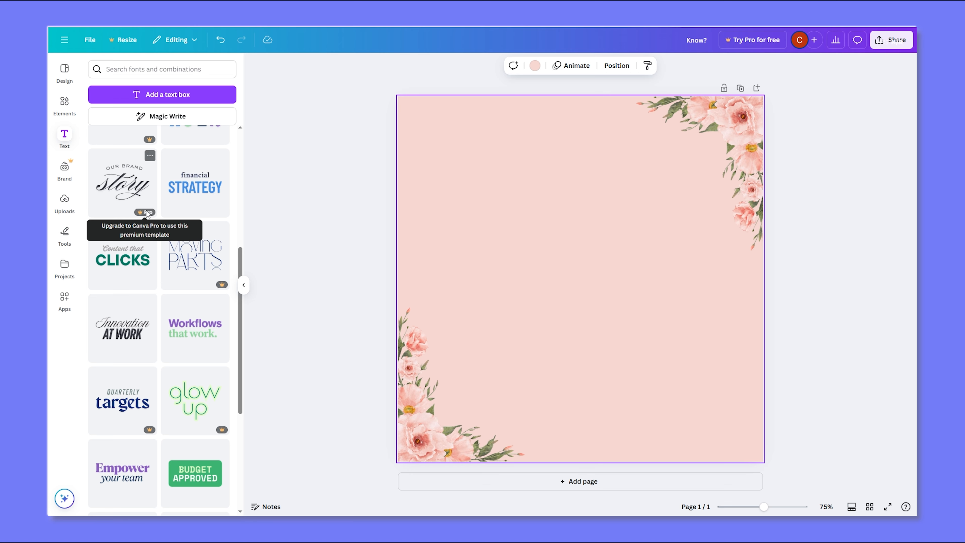
scroll(148, 213, down, 2)
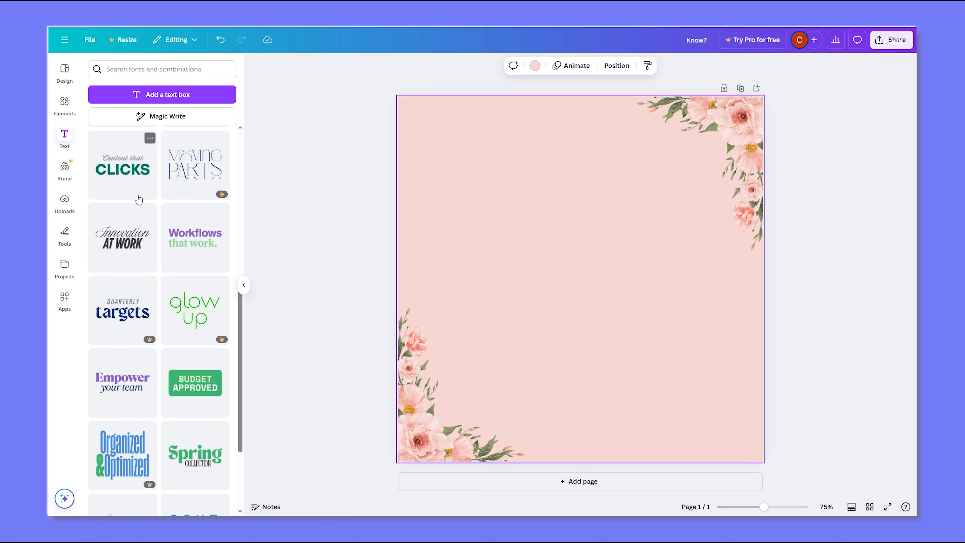
scroll(139, 200, down, 1)
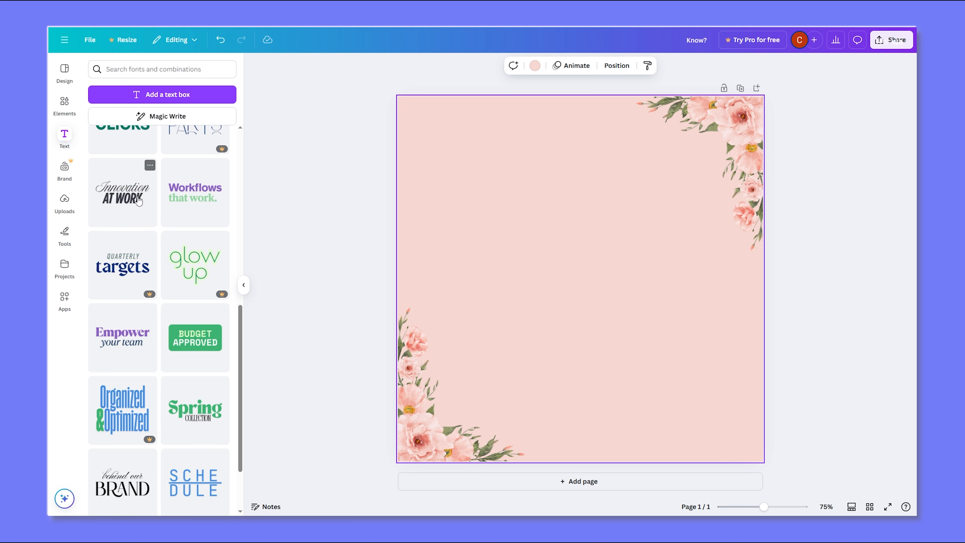
click(139, 201)
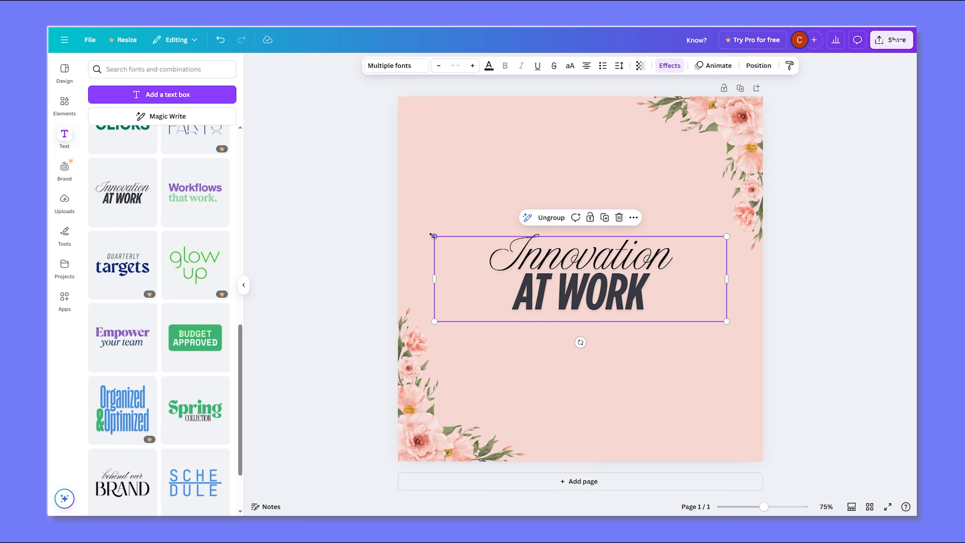
drag(434, 237, 362, 215)
drag(552, 261, 584, 245)
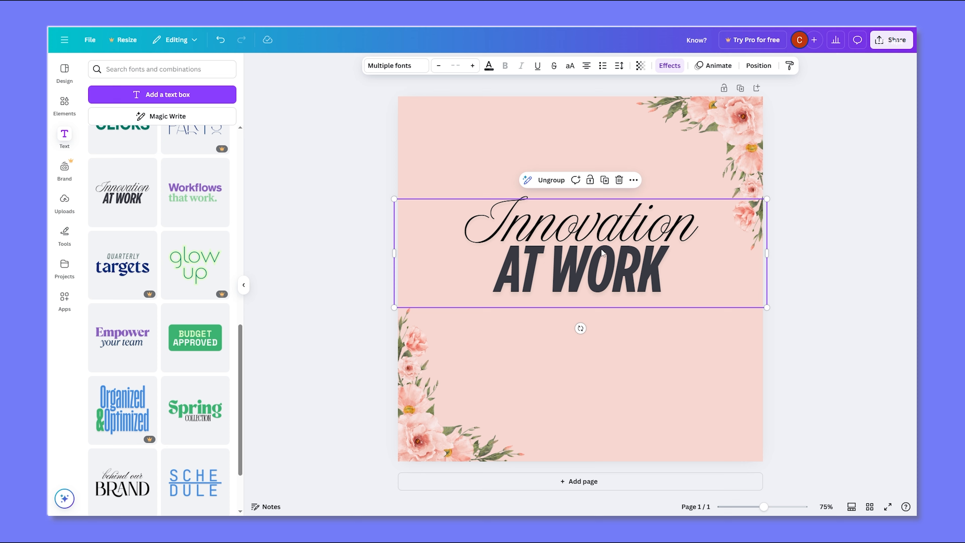
- Select the group's two text lines individually, shrink the whole "Innovation AT WORK" group and reposition it above the page's center
double_click(525, 240)
double_click(520, 219)
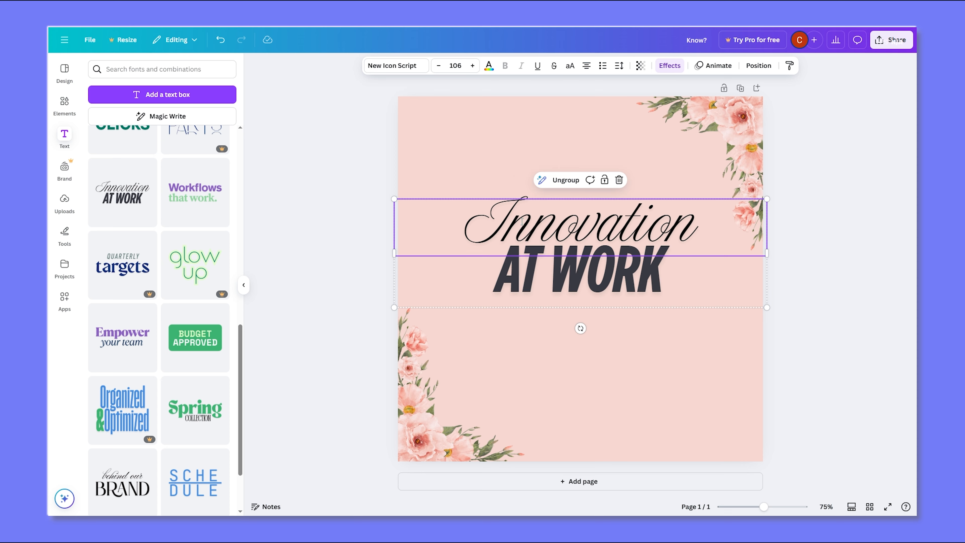
click(555, 272)
drag(617, 262, 651, 323)
drag(801, 260, 708, 288)
drag(632, 349, 637, 285)
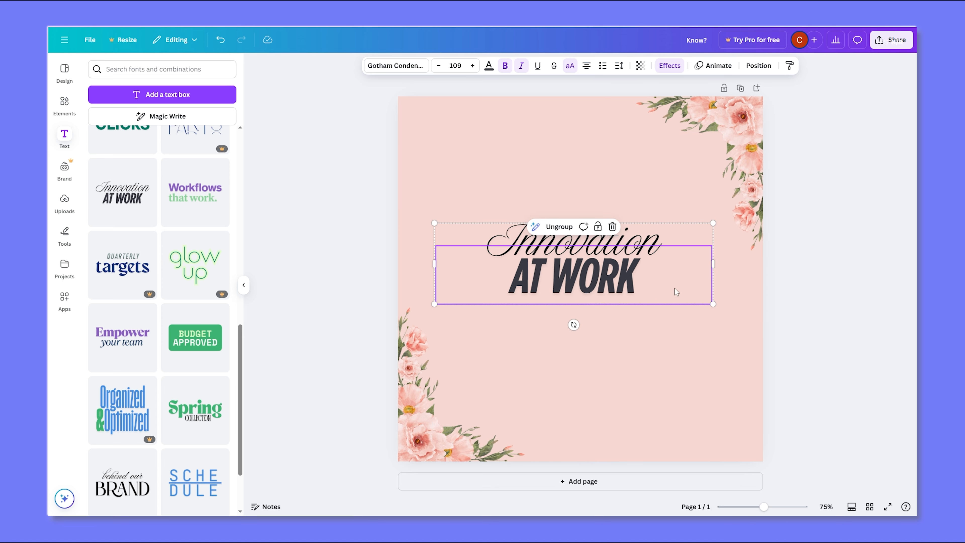
click(817, 277)
click(594, 266)
mouse_move(611, 269)
mouse_down()
mouse_move(617, 342)
mouse_move(604, 221)
mouse_move(615, 318)
mouse_move(608, 263)
mouse_up()
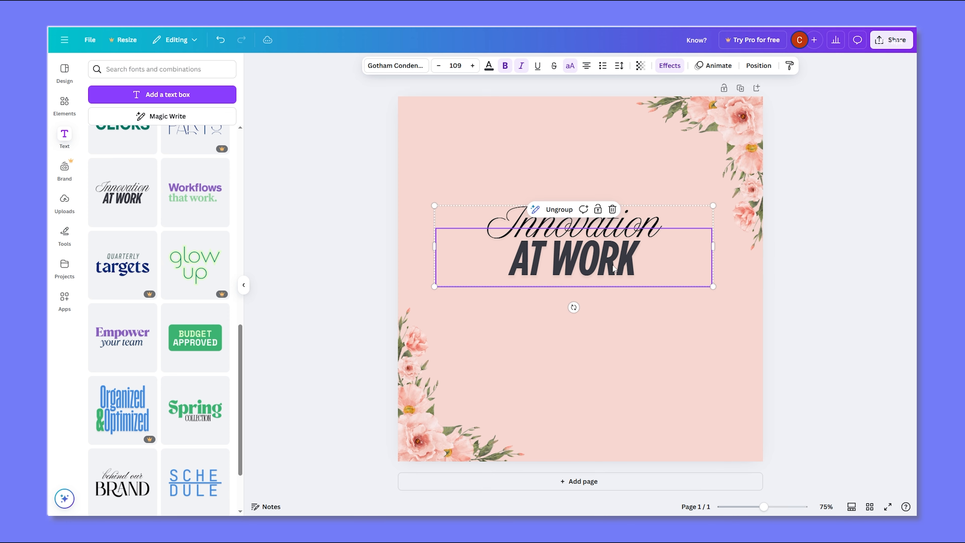
- Ungroup the "Innovation AT WORK" text into separate lines
click(803, 273)
click(584, 256)
click(558, 210)
click(839, 232)
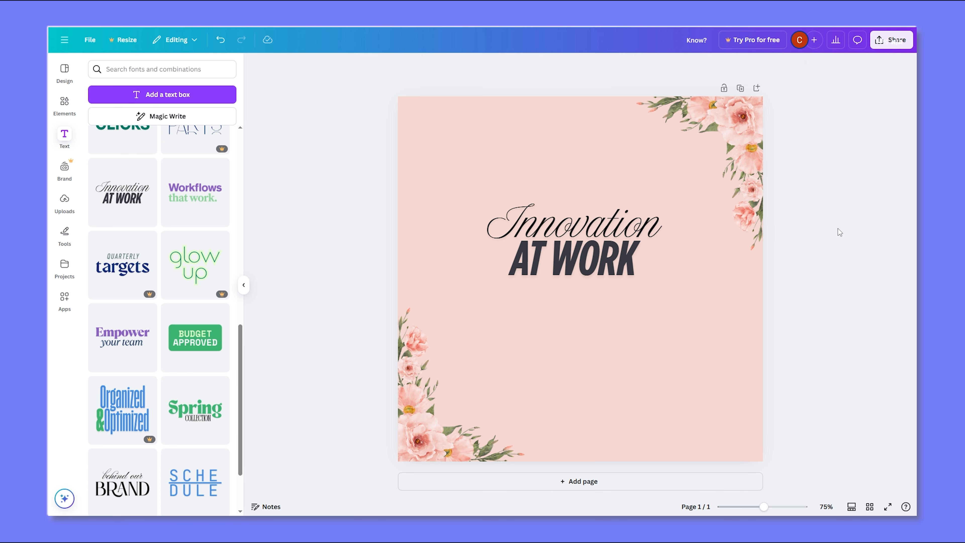
- Move the "Innovation" and "AT WORK" lines independently of each other around the page
drag(608, 223, 594, 159)
drag(592, 262, 617, 331)
drag(609, 172, 618, 263)
click(623, 328)
drag(623, 327, 596, 250)
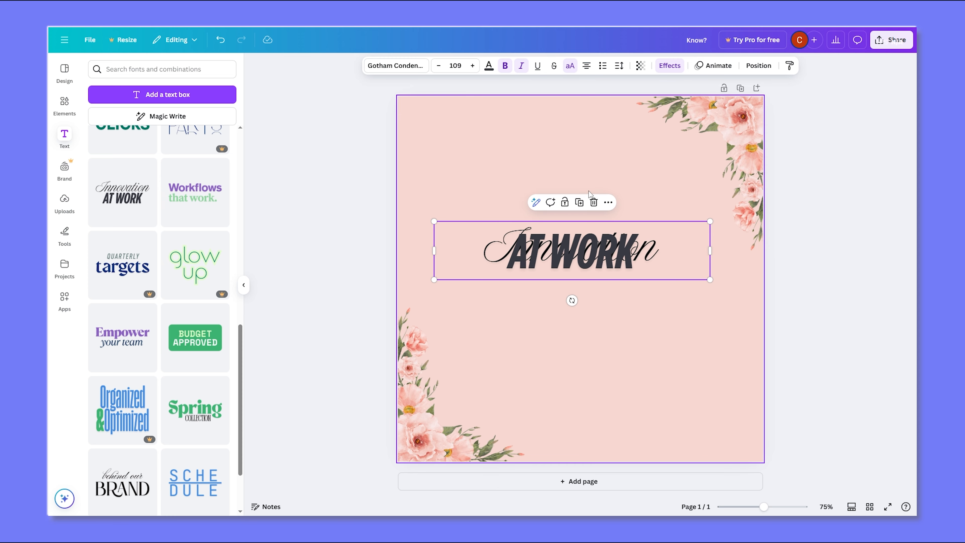
- Delete both the "AT WORK" and "Innovation" text lines from the page
key(Delete)
click(597, 228)
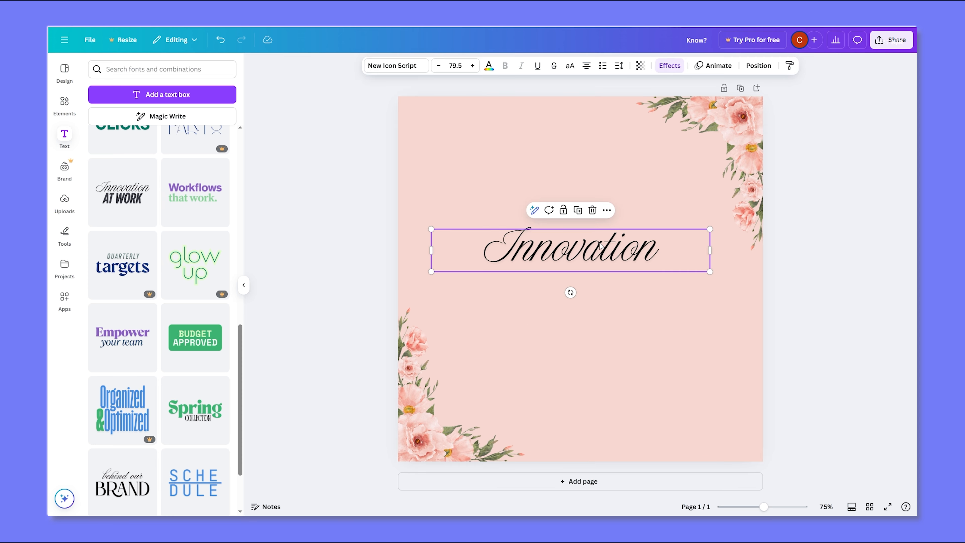
click(593, 210)
- Add the "Thank you!" font combination to the page and move it slightly up and to the left
scroll(185, 273, down, 10)
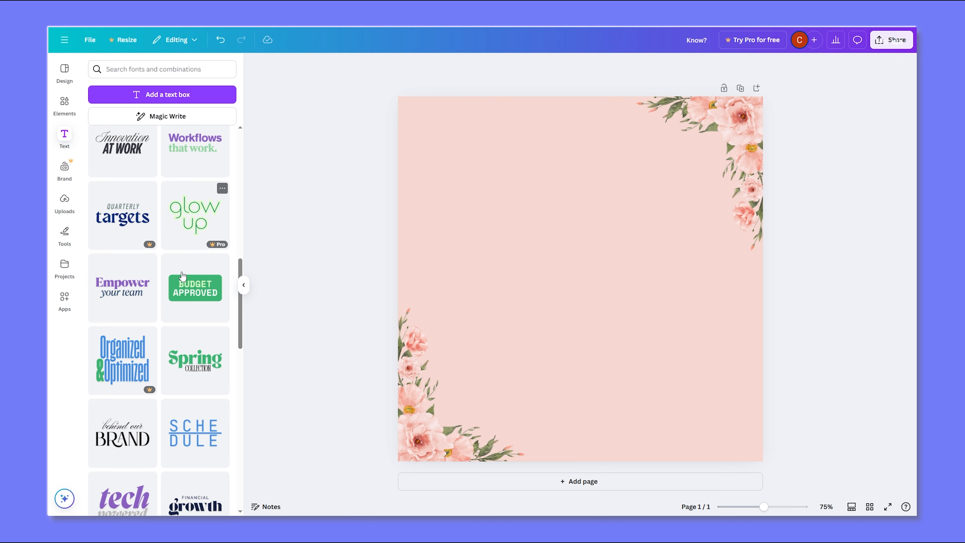
scroll(185, 274, down, 12)
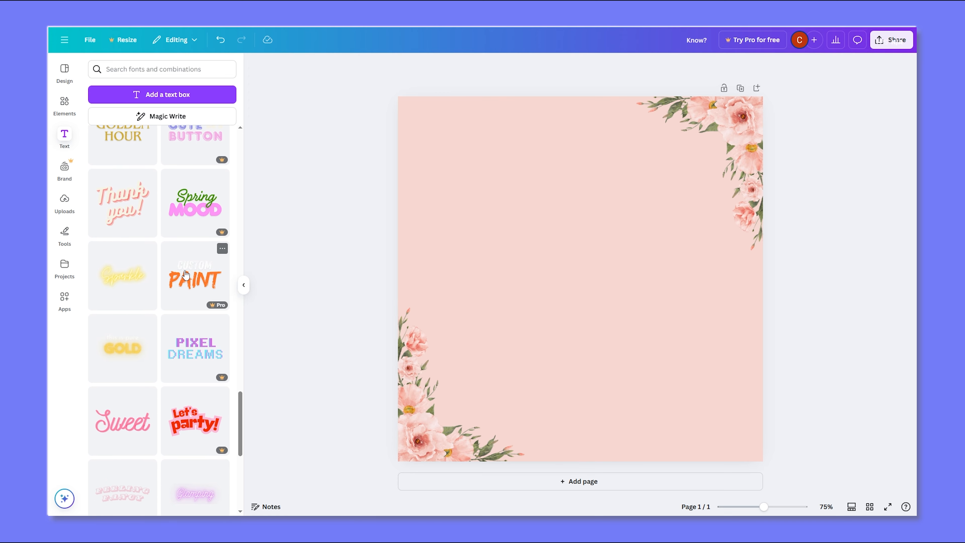
click(127, 208)
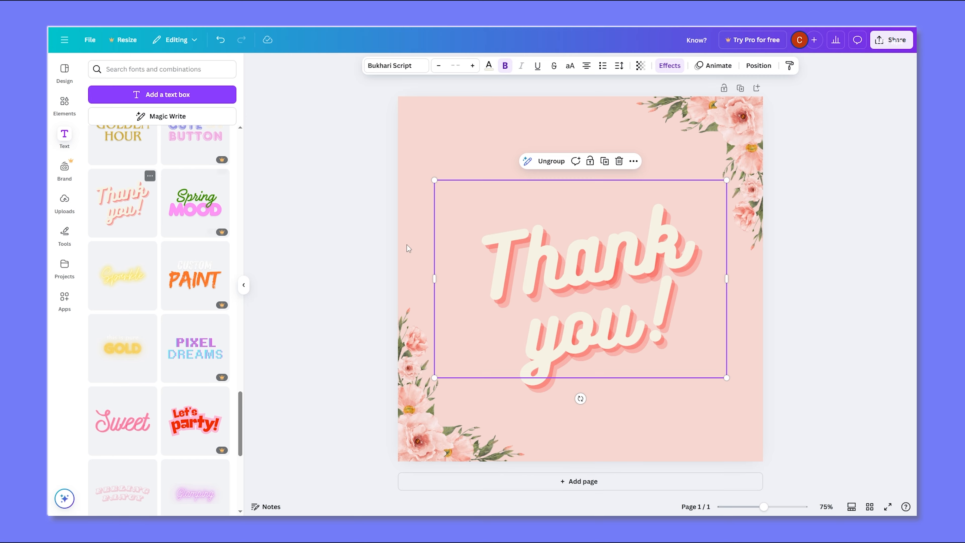
drag(594, 277, 581, 254)
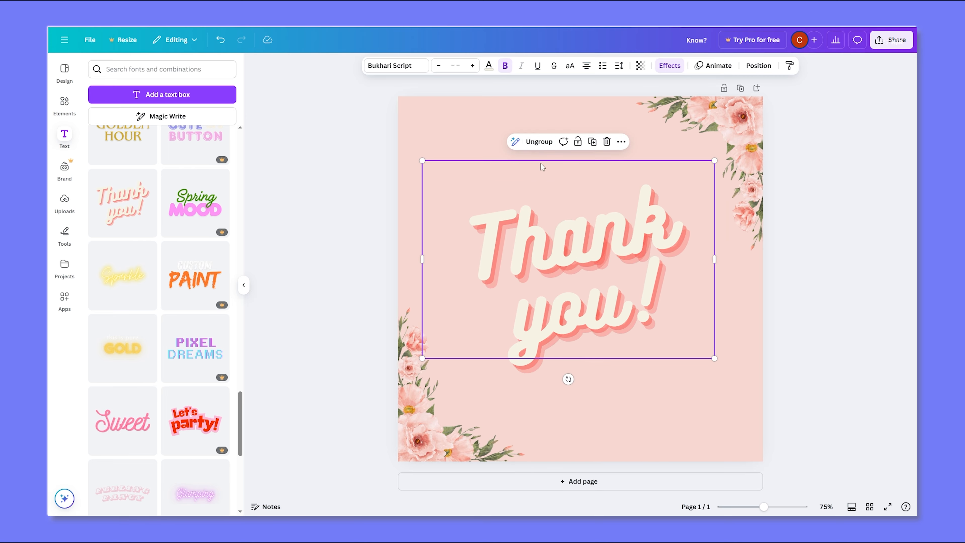
- Ungroup the "Thank you!" text and move the "you!" line farther down the page
click(539, 142)
click(836, 278)
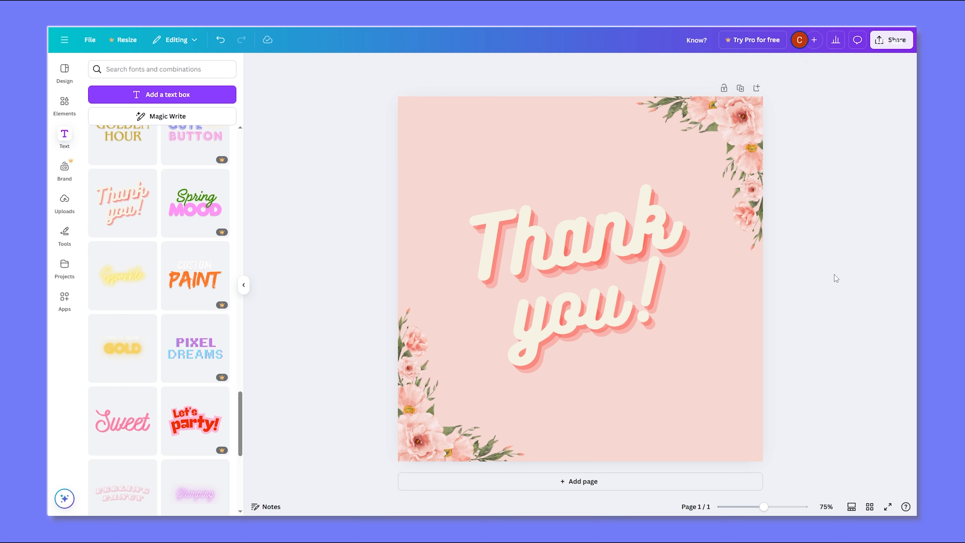
drag(591, 308, 589, 357)
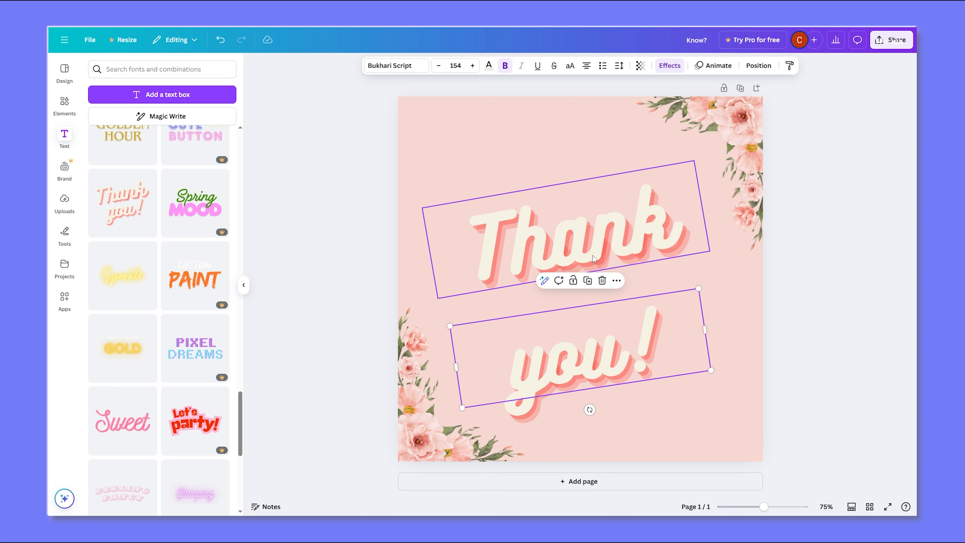
- Replace "Thank" with "Summer", widen its text box so the word fits on one line, and shift it slightly down and left
click(588, 232)
double_click(587, 231)
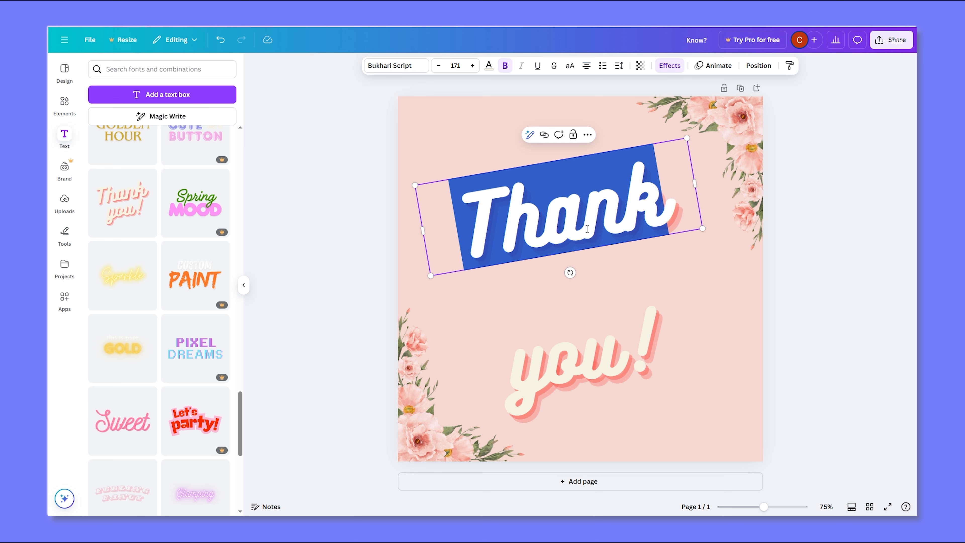
text(Summer)
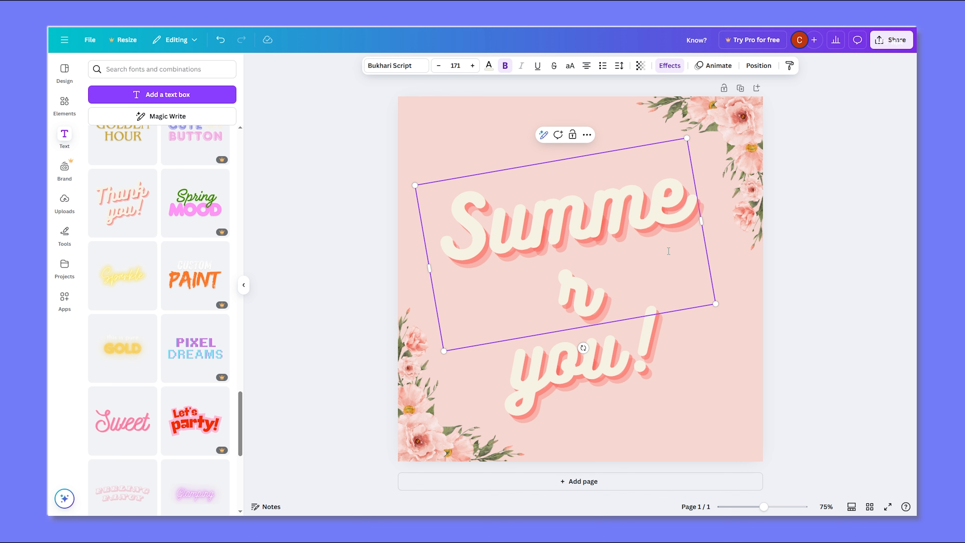
drag(701, 221, 772, 219)
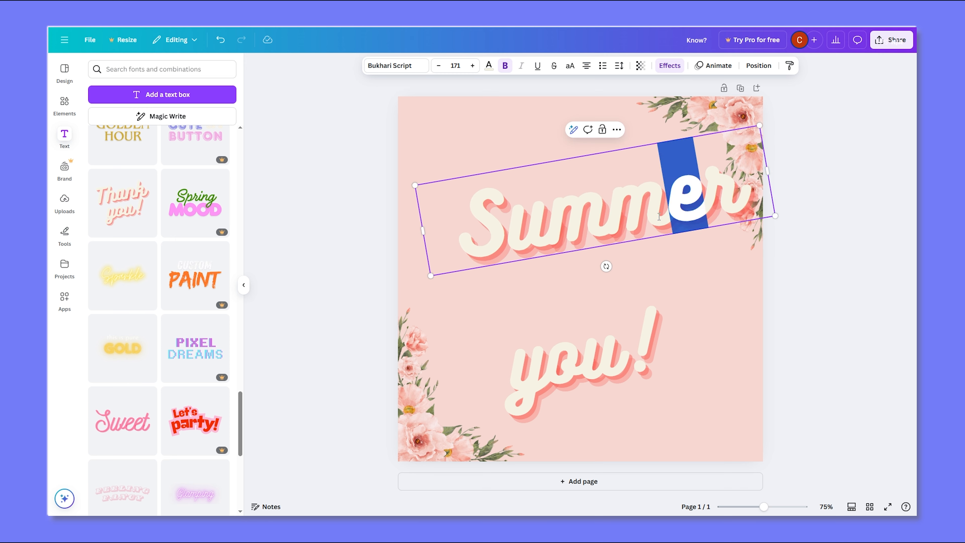
drag(664, 207, 627, 223)
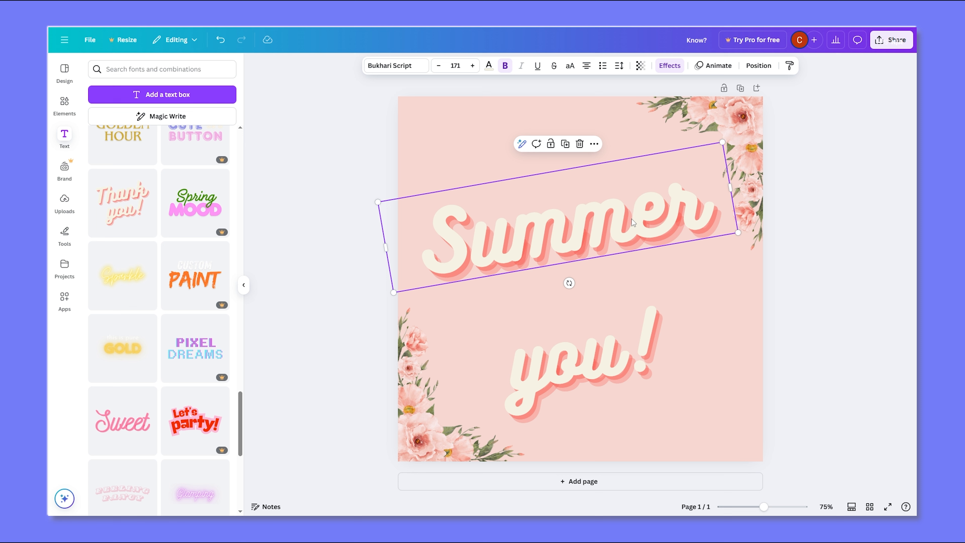
- Set the font size of the "Summer" text to 150
click(455, 65)
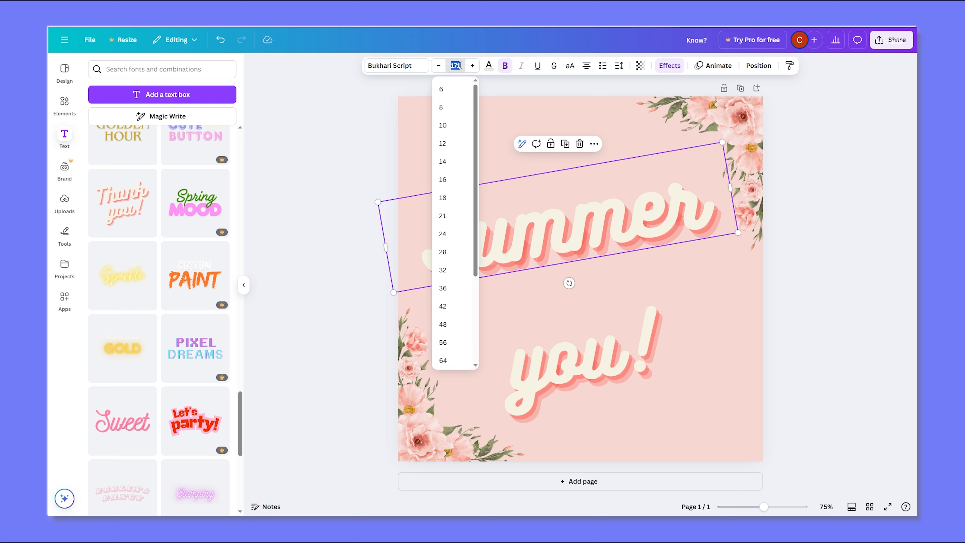
text(150)
key(Return)
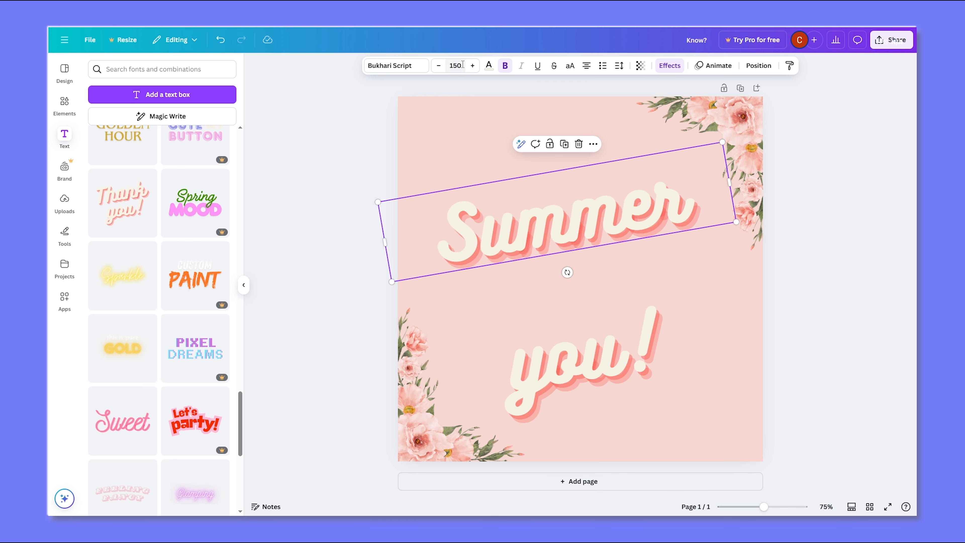
- Reduce the "Summer" text's font size to 130 and move the line slightly down
click(447, 64)
text(130)
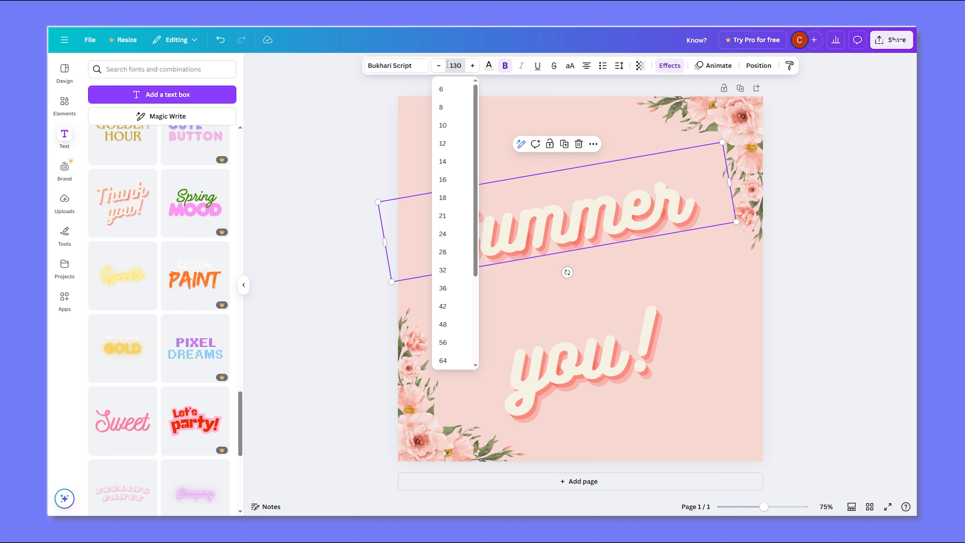
key(Return)
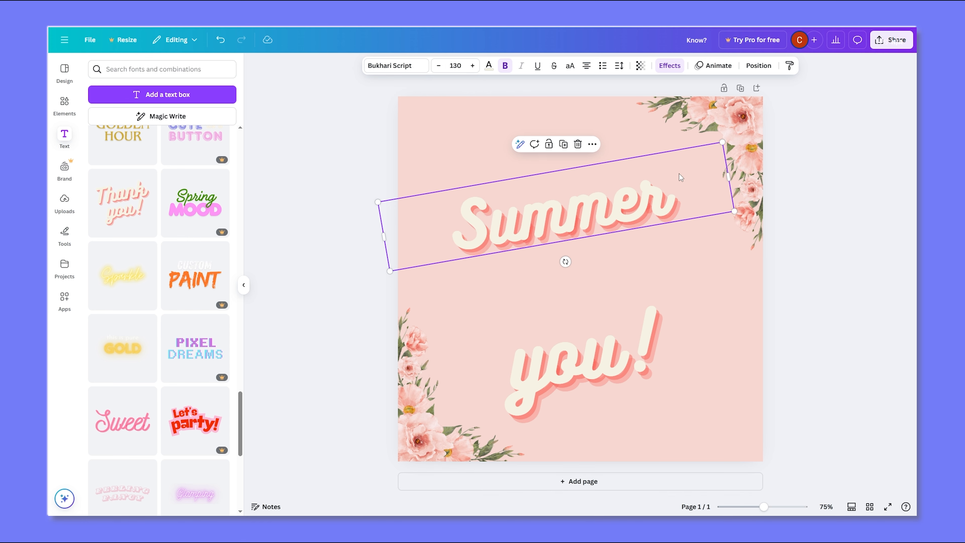
drag(630, 198, 631, 206)
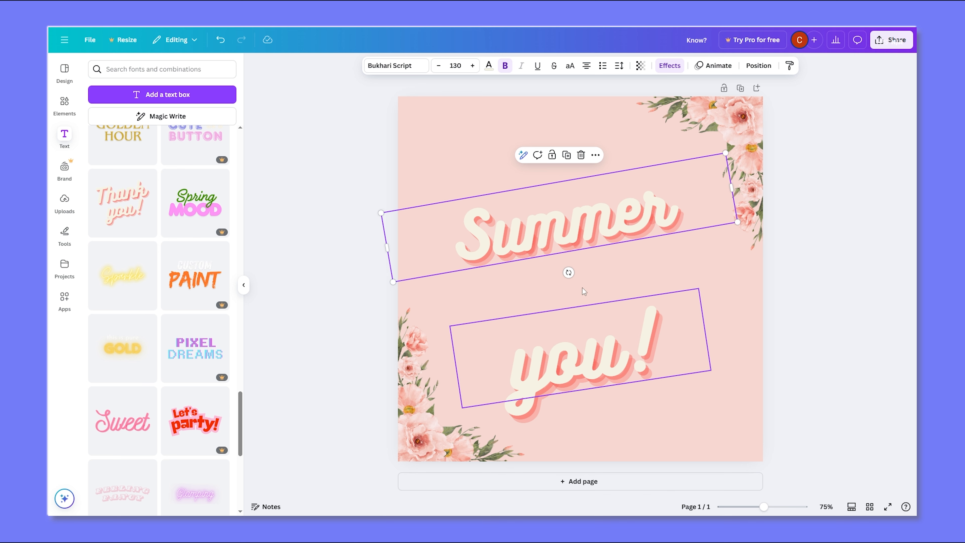
- Copy the style of the "Summer" text and apply it to the "you!" line
click(587, 224)
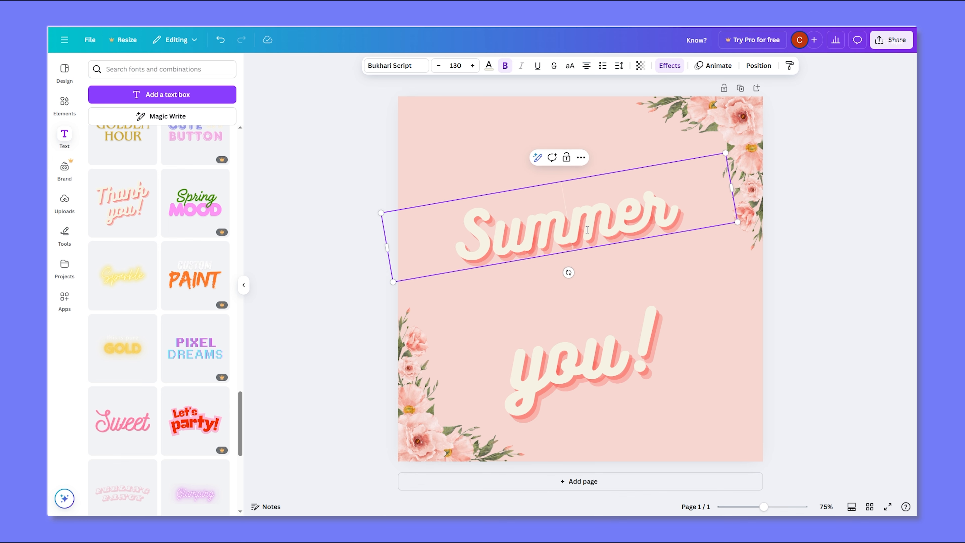
click(607, 360)
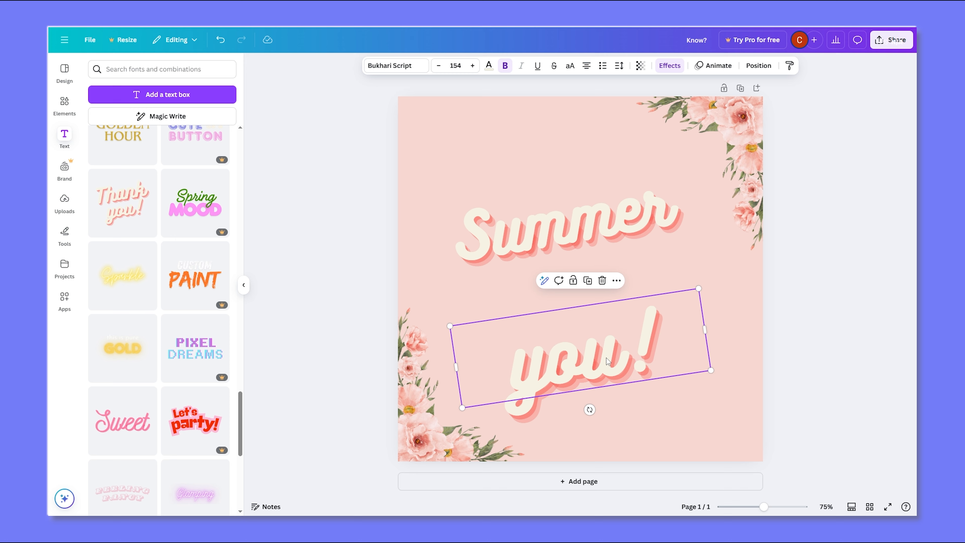
click(618, 224)
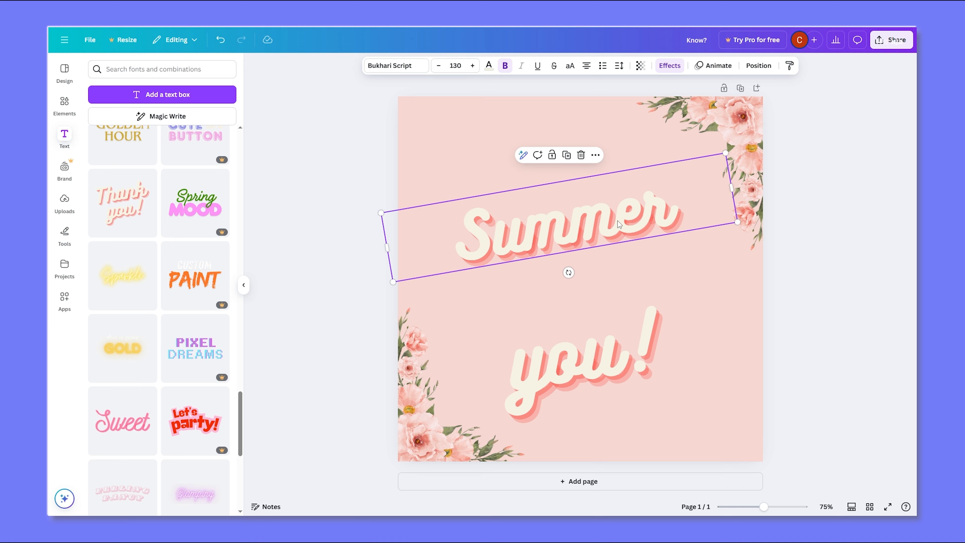
click(790, 66)
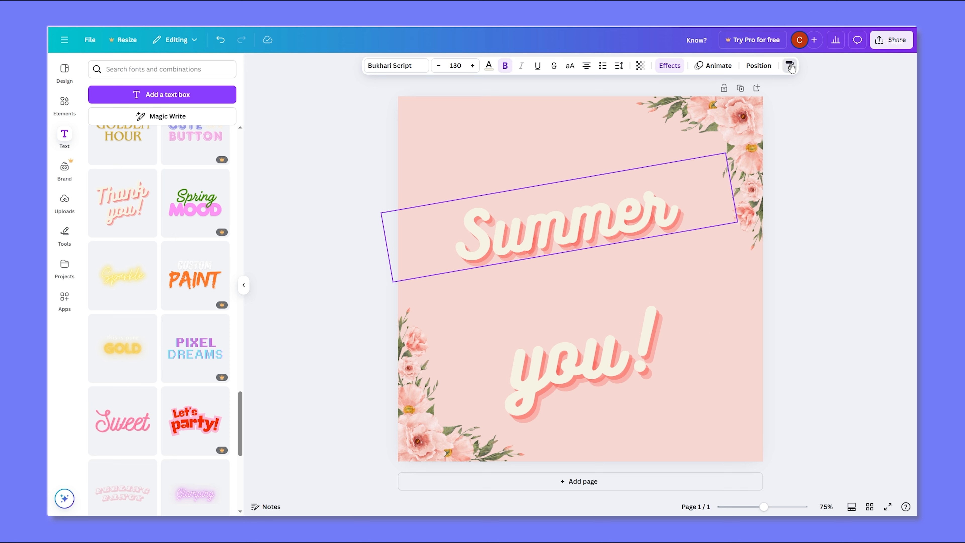
click(602, 361)
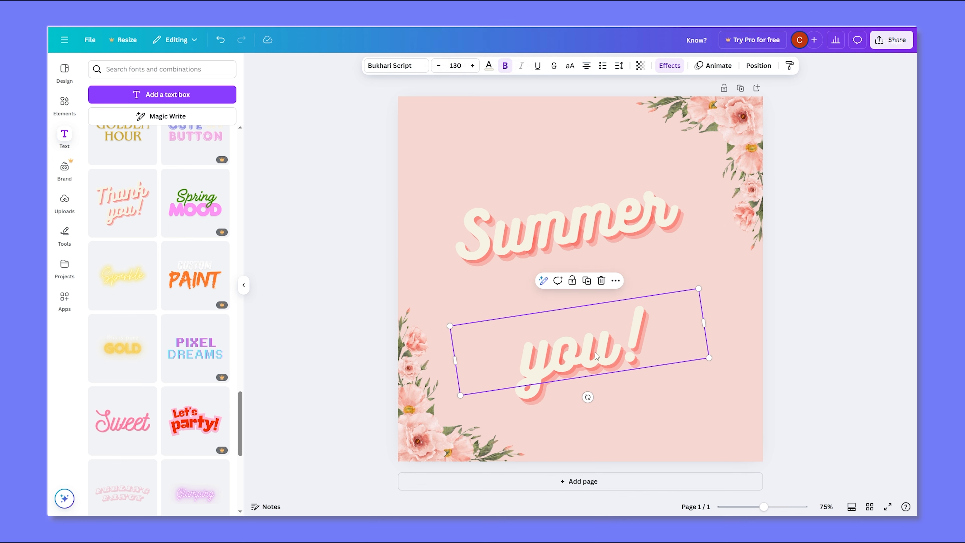
- Move the "you!" line up beneath "Summer" and replace its text with "Sale!"
drag(594, 359, 598, 304)
double_click(598, 302)
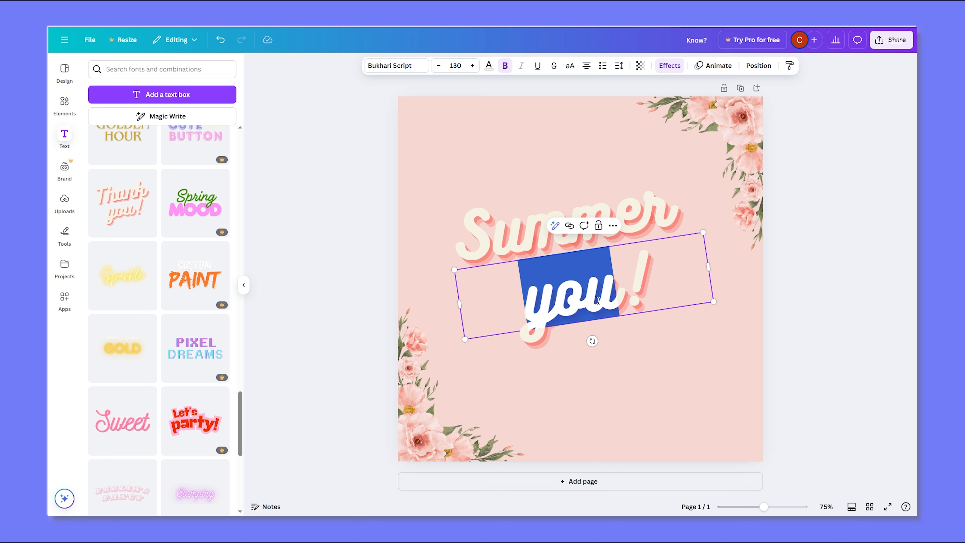
text(Sale!)
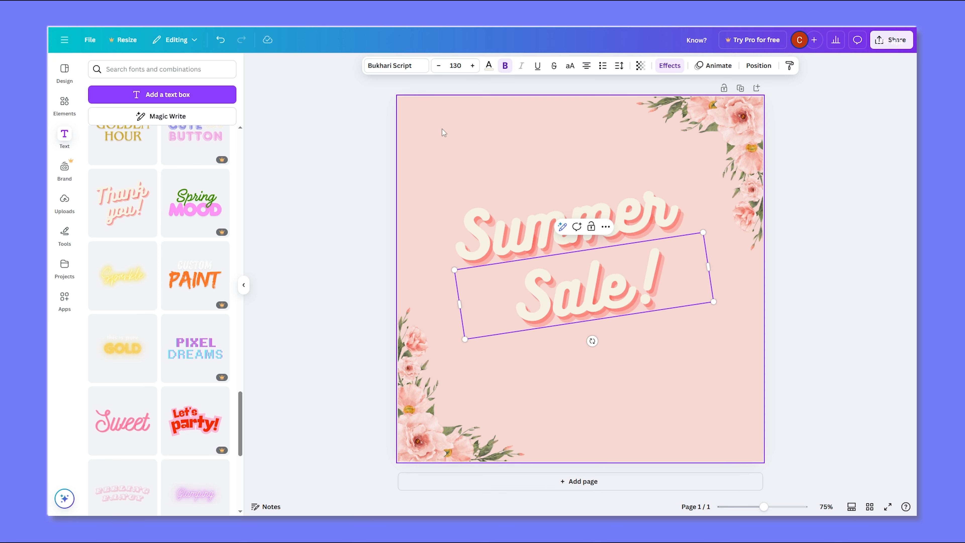
click(449, 154)
drag(607, 297, 602, 298)
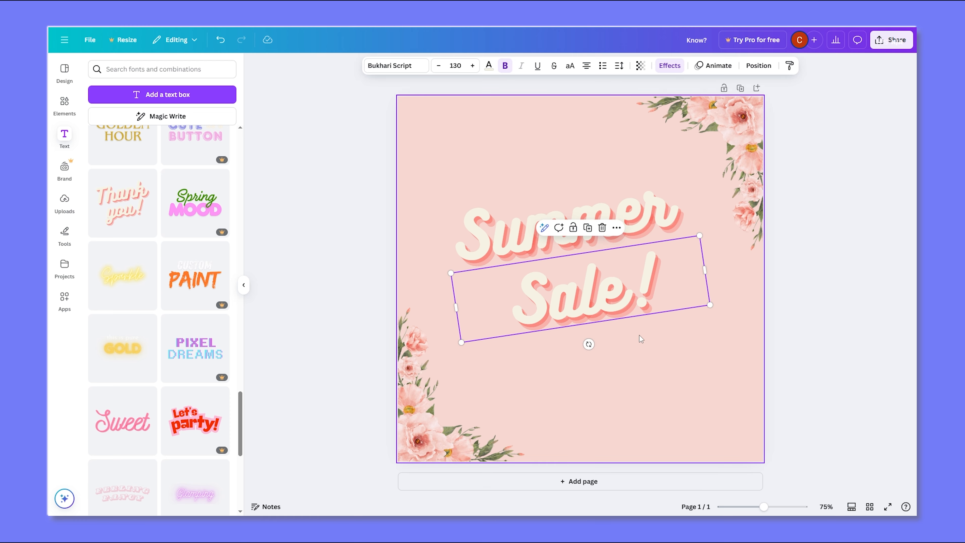
click(685, 362)
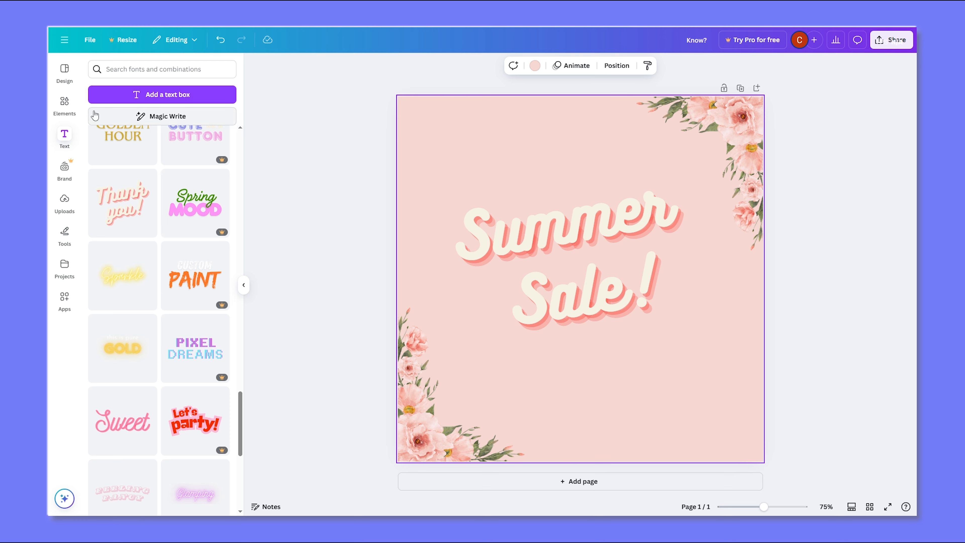
- Clear the "flowers" element search and add a rounded square from the full shapes collection to the page
click(64, 102)
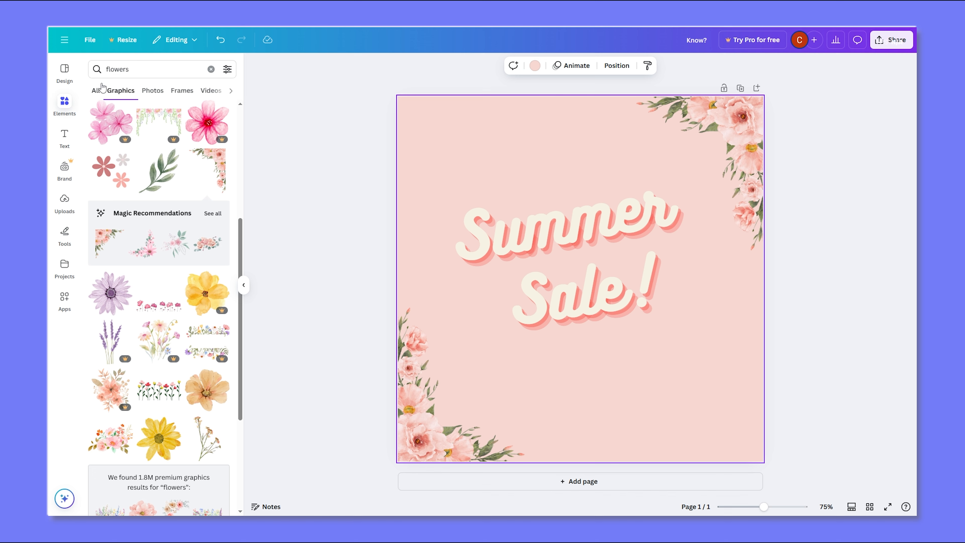
click(96, 91)
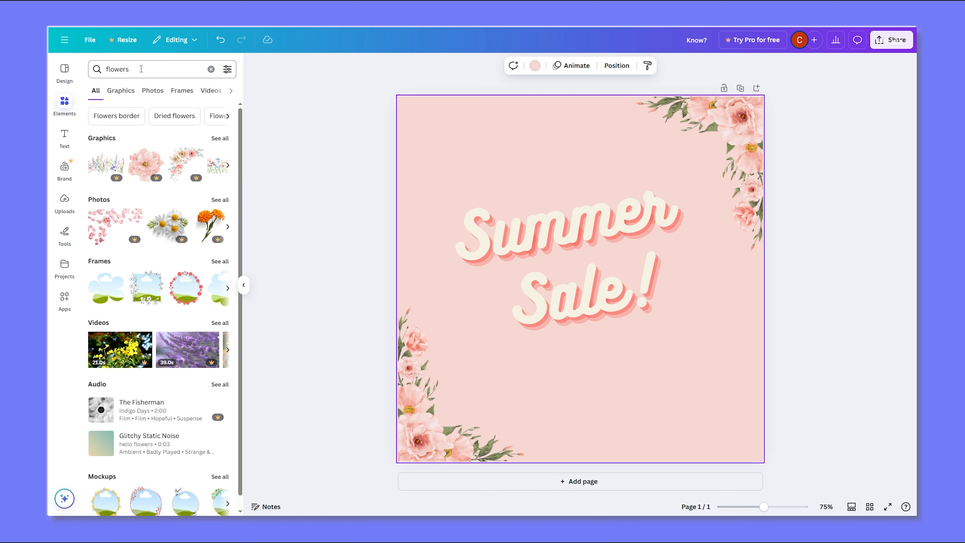
drag(141, 68, 77, 71)
click(148, 68)
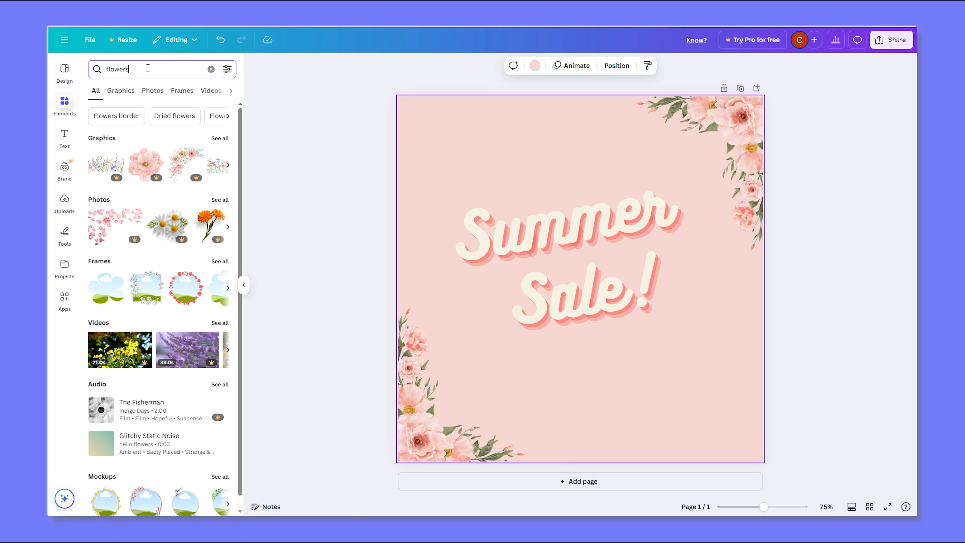
click(211, 69)
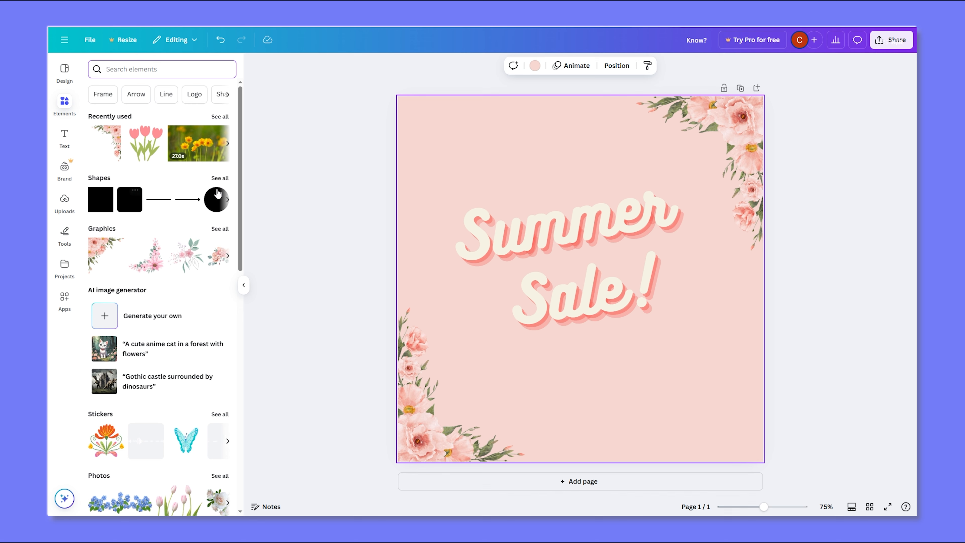
click(219, 178)
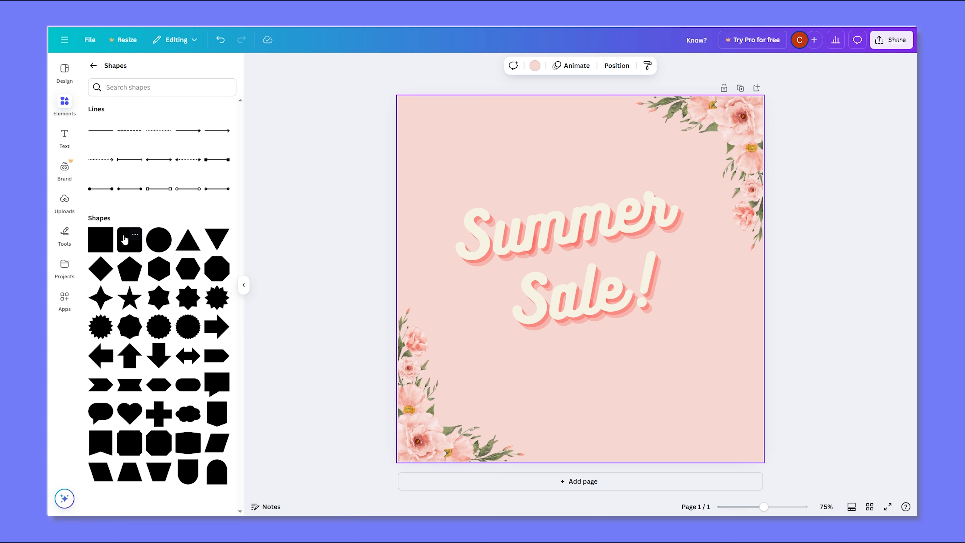
click(125, 244)
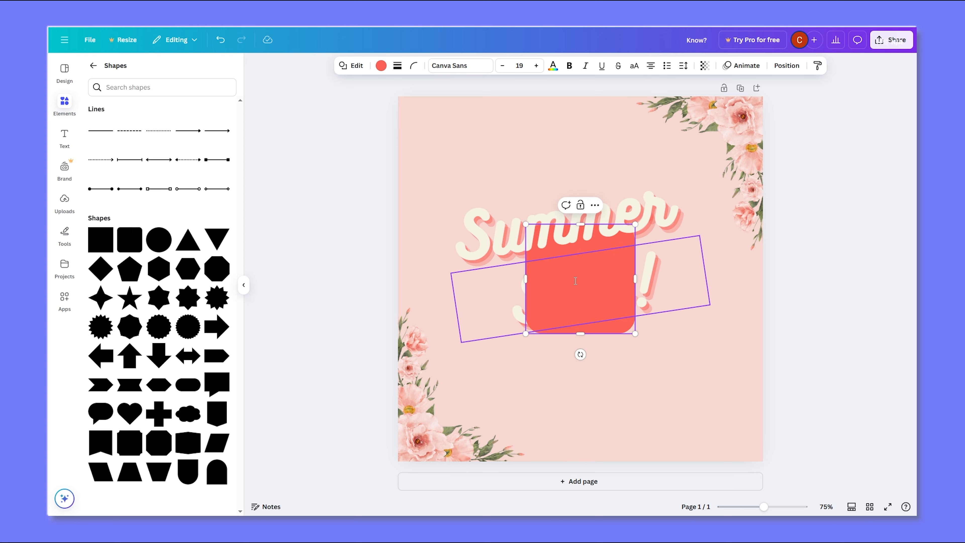
- Move the rounded square below "Sale!" and reshape it into a long, thin bar near the page's lower edge
click(577, 349)
drag(605, 312, 630, 384)
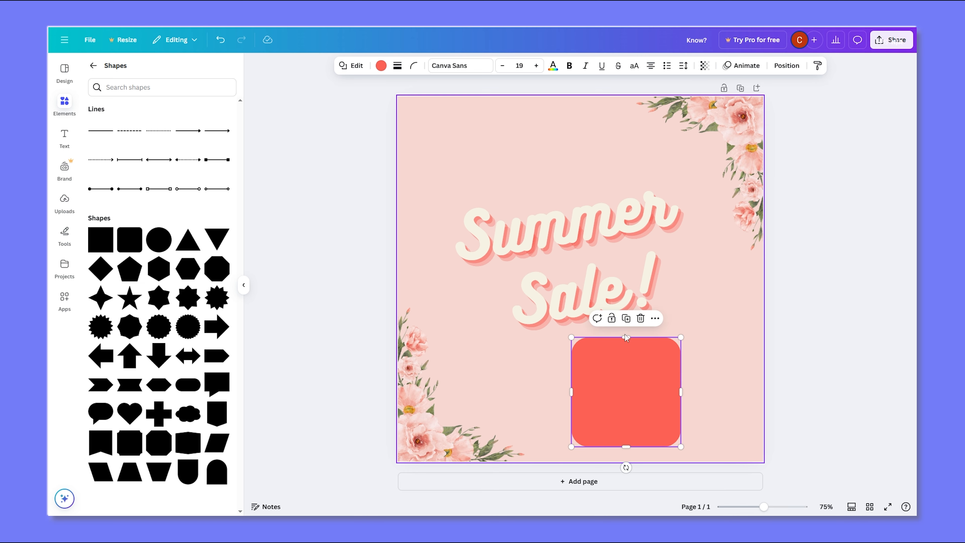
drag(626, 338, 678, 426)
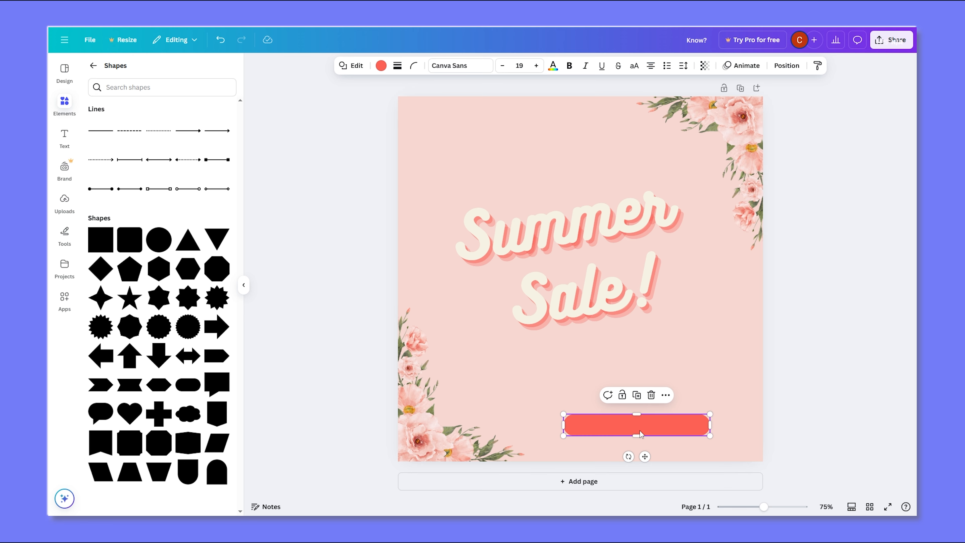
- Fill the rounded bar with solid white and deselect it
click(381, 66)
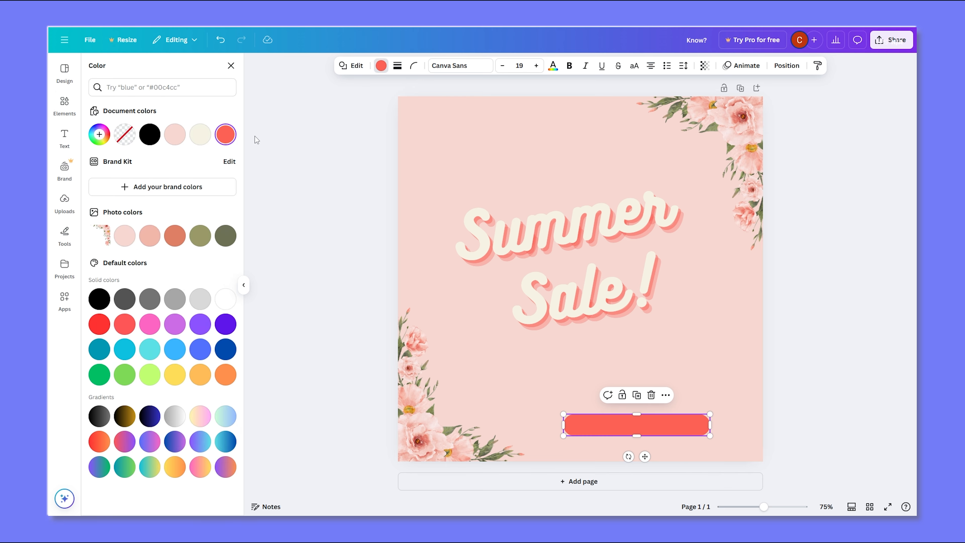
click(231, 300)
click(851, 356)
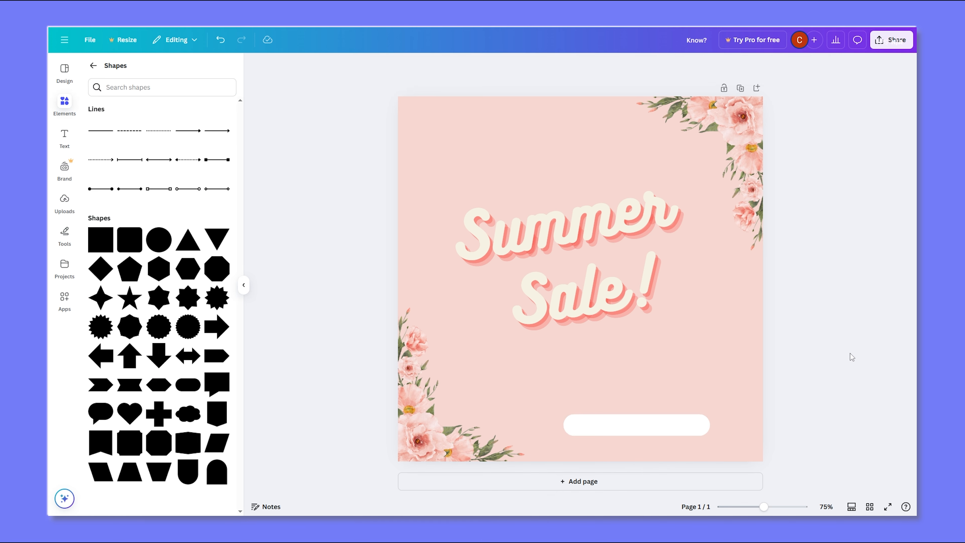
- Move the white rounded bar slightly up and duplicate it twice to make three bars
click(632, 424)
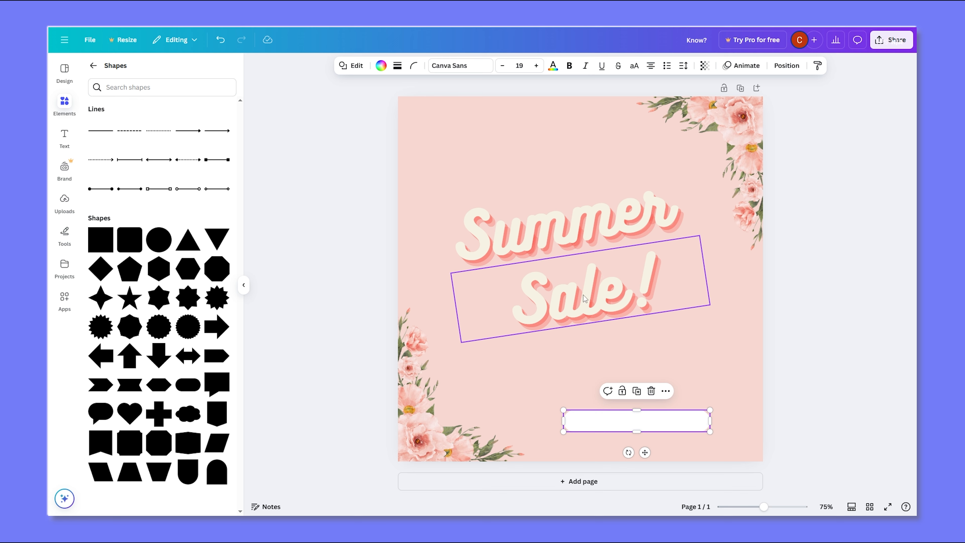
mouse_move(659, 420)
mouse_down()
mouse_move(655, 411)
mouse_move(663, 414)
mouse_up()
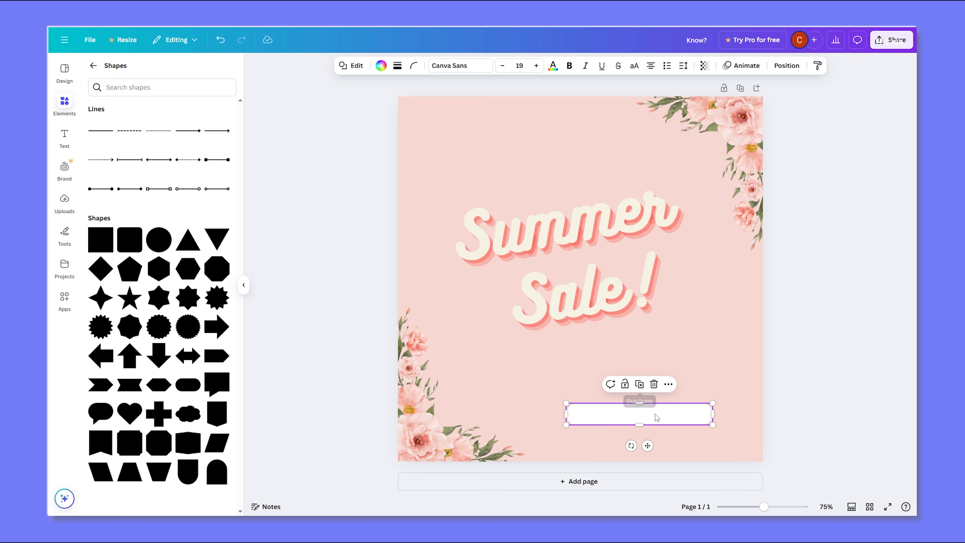
click(640, 385)
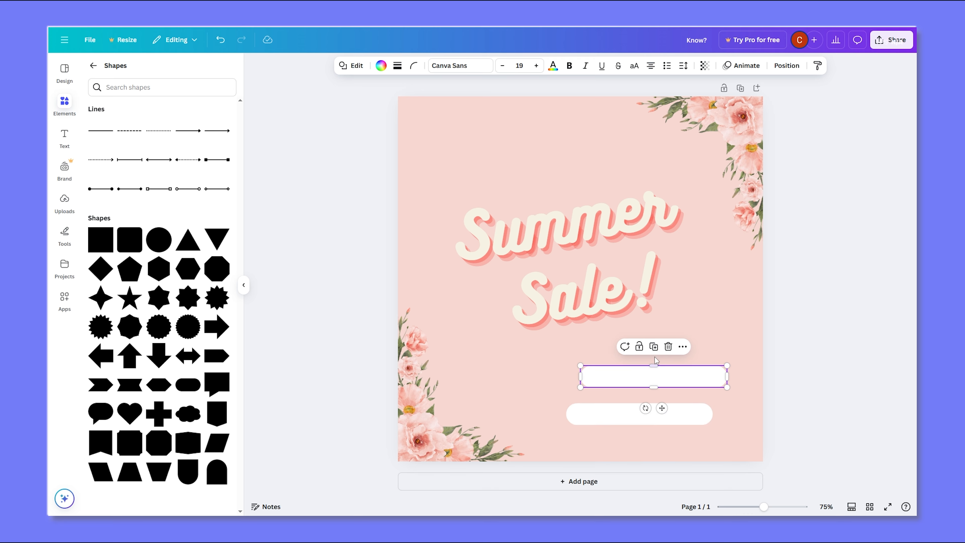
click(653, 346)
click(801, 349)
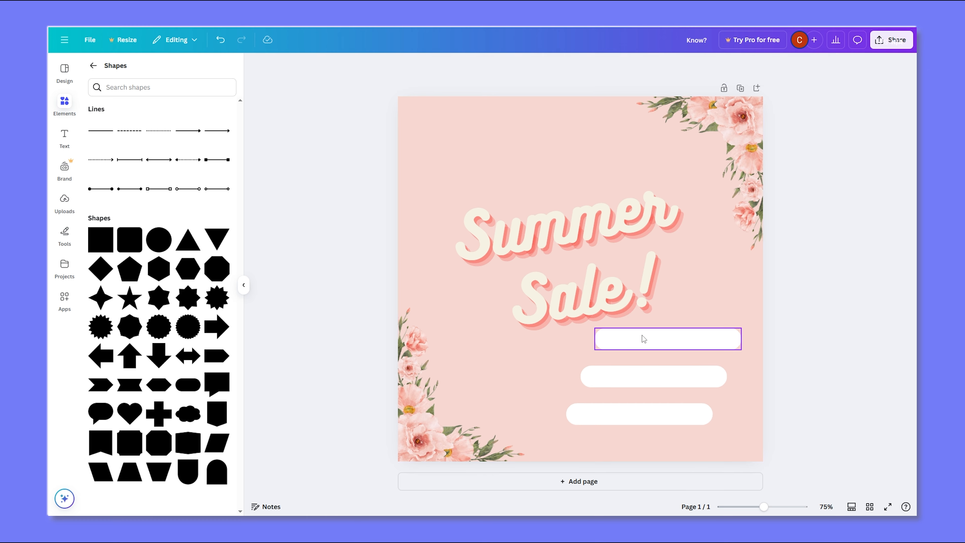
- Fill the uppermost rounded bar with the coral red from the document colors
click(646, 342)
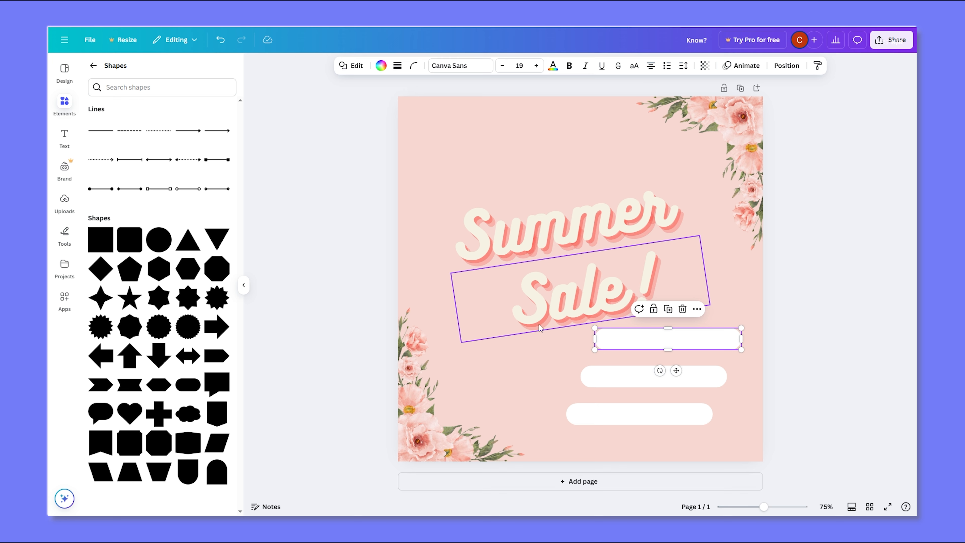
click(380, 67)
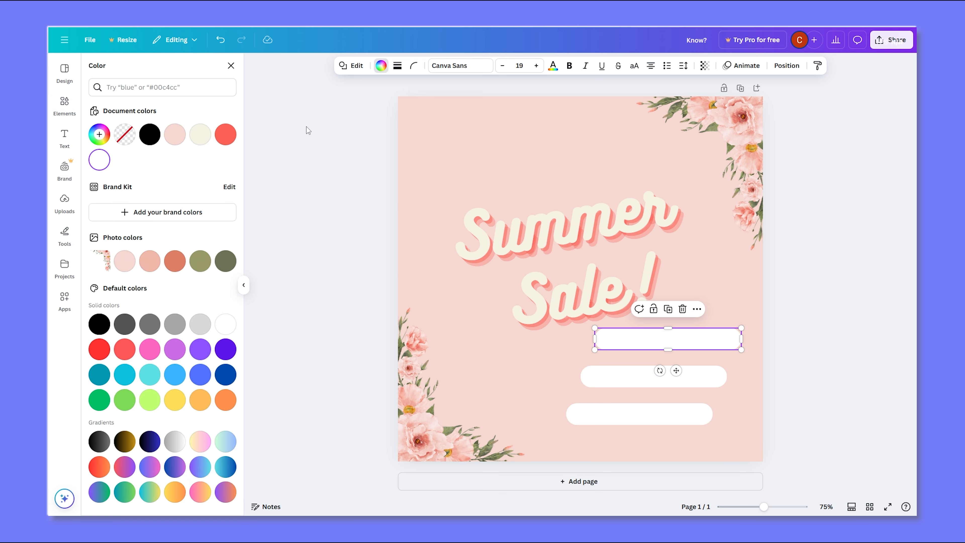
click(225, 133)
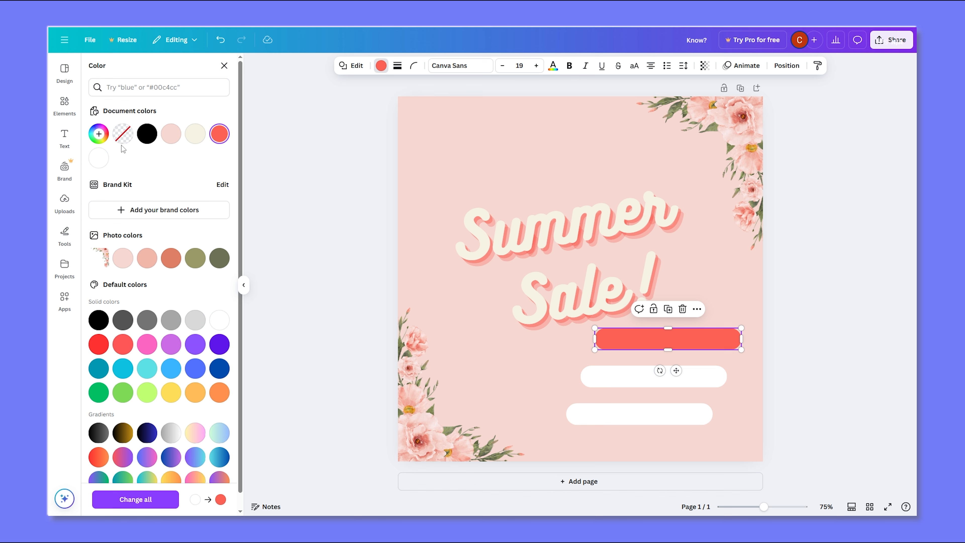
- Recolor the uppermost rounded bar with #FB8A80, sampled from the darker shadow of the "Sale!" text
click(97, 133)
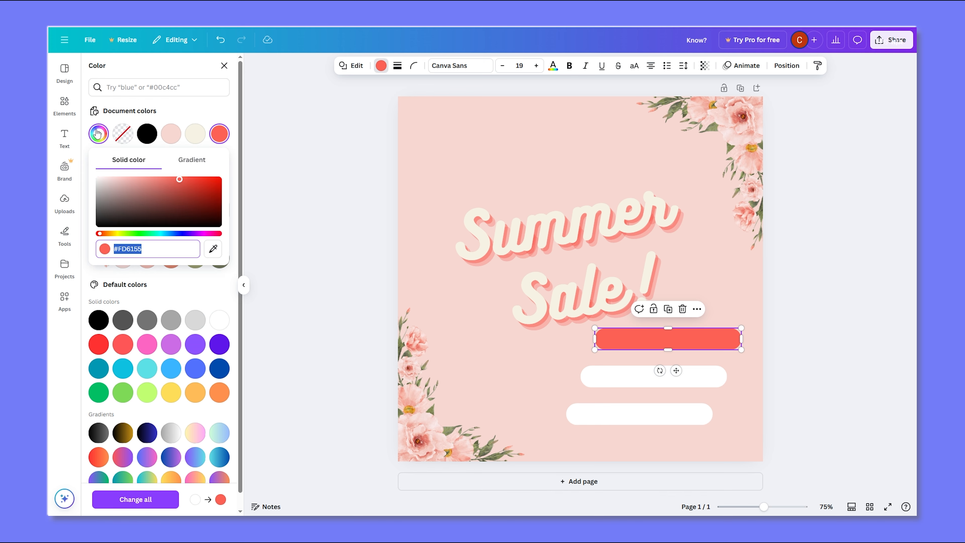
click(213, 249)
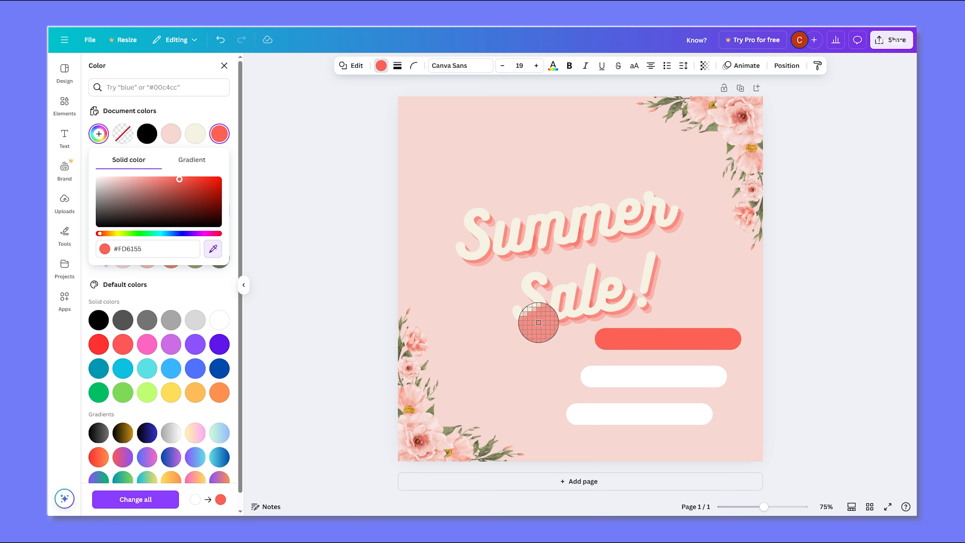
click(539, 322)
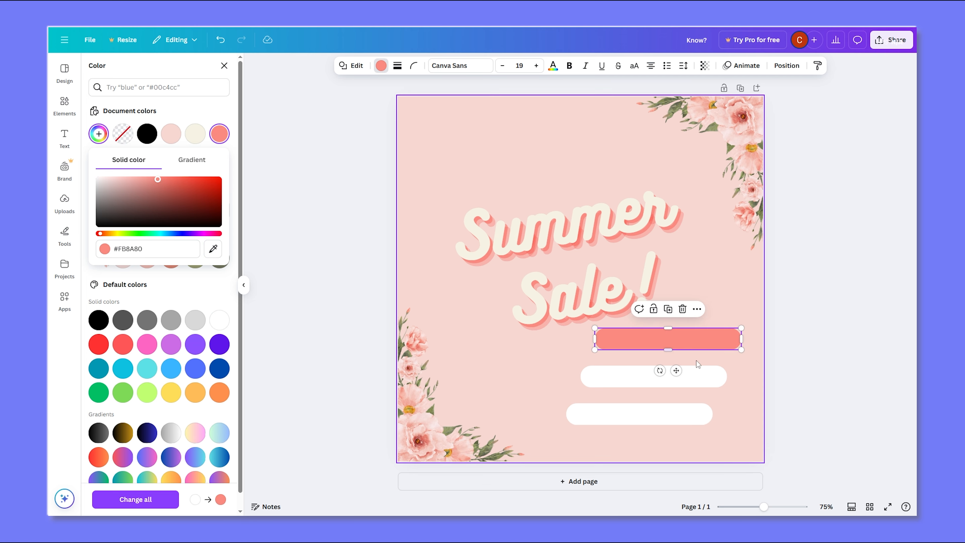
click(684, 337)
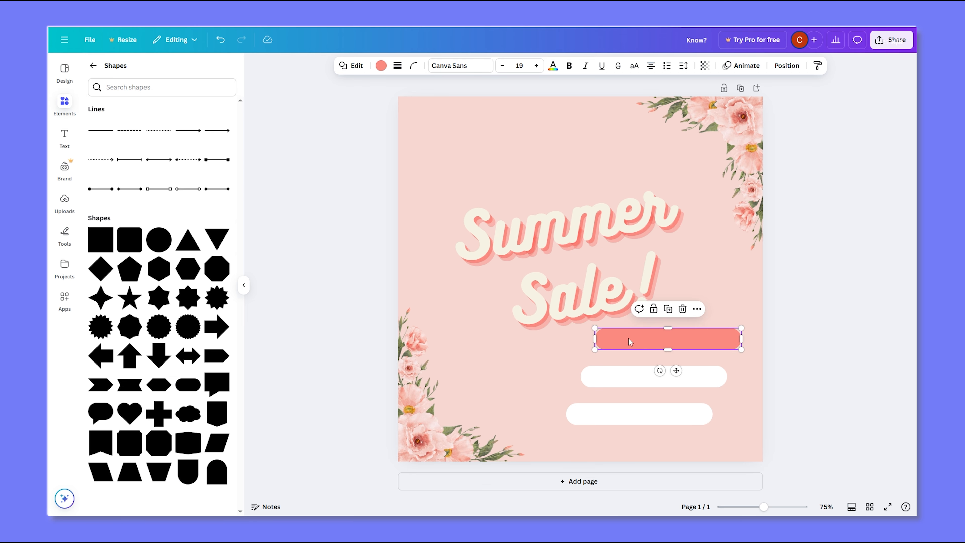
- Fill the middle white bar with the lighter pink sampled from the outer shadow of "Sale!" and deselect it
click(628, 376)
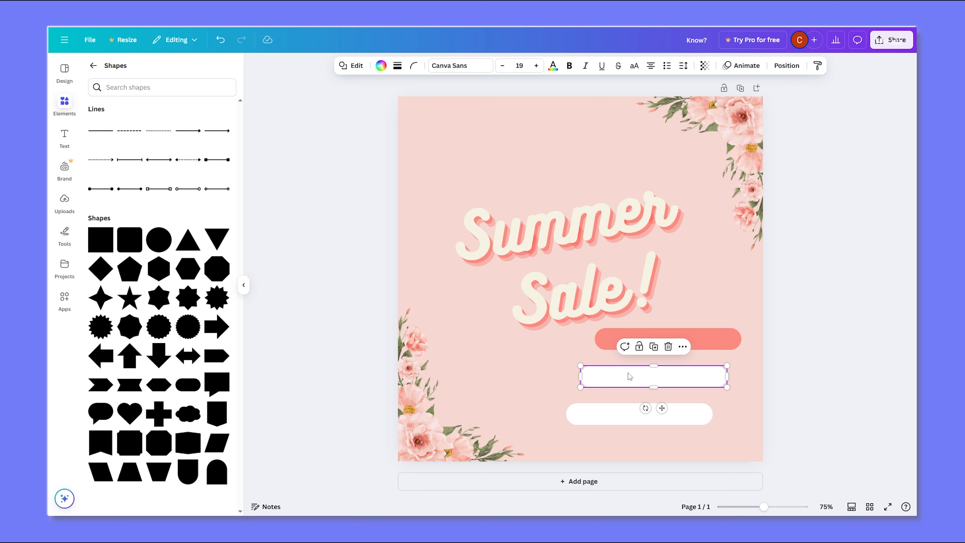
click(381, 66)
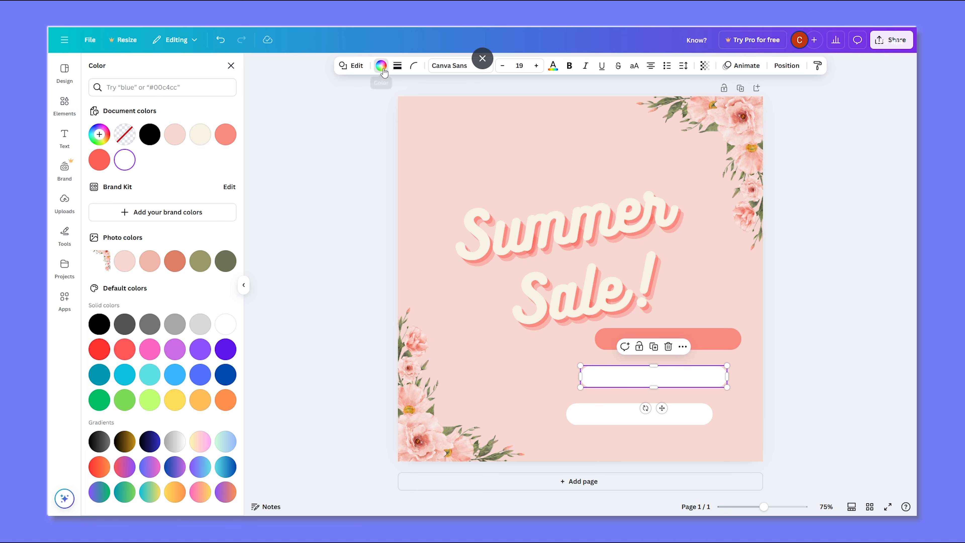
click(108, 139)
click(212, 249)
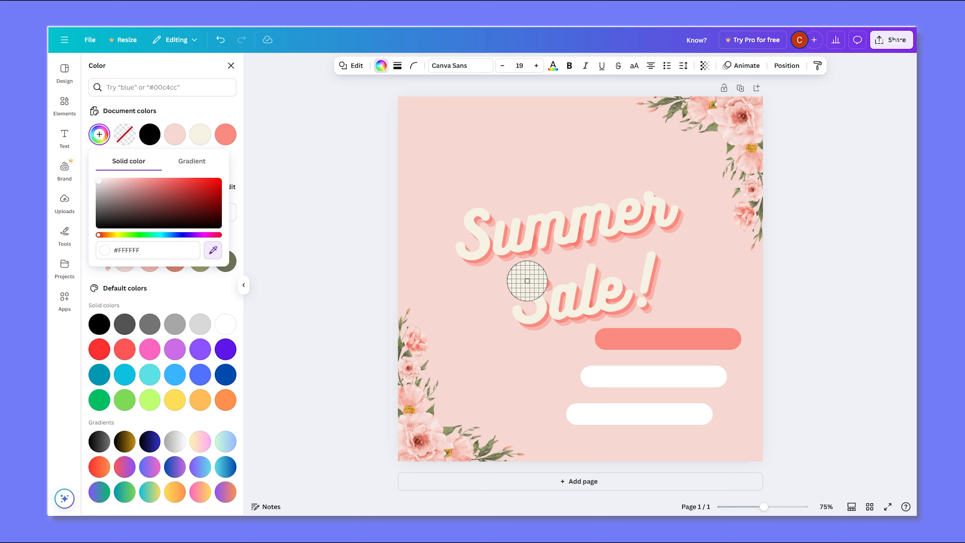
click(544, 323)
click(731, 378)
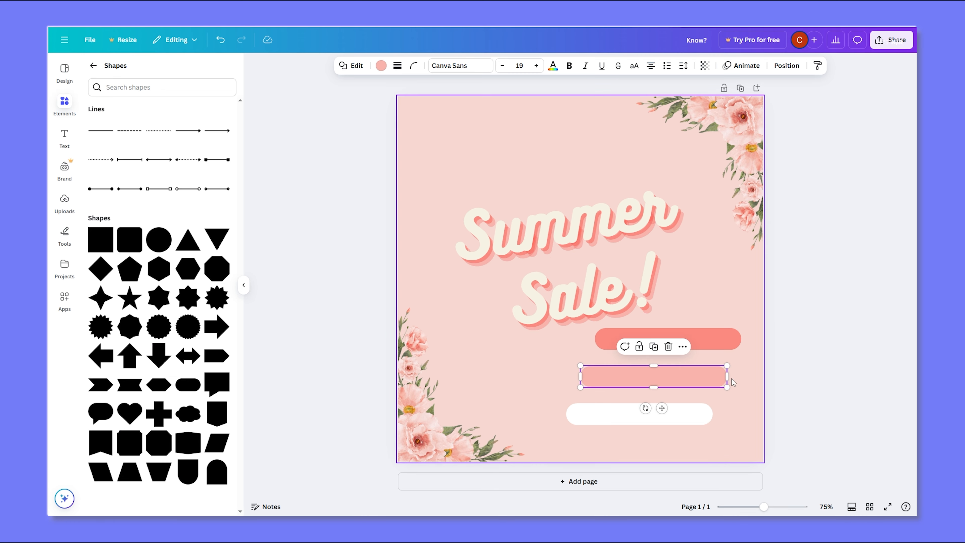
click(832, 367)
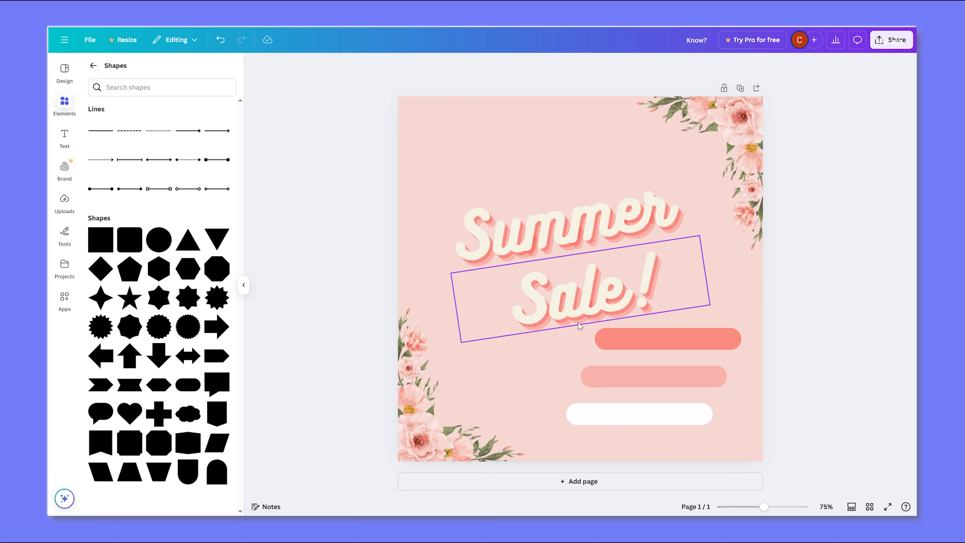
- Set the light pink bar's transparency to 64 and place it between the coral and white bars
drag(628, 381, 515, 346)
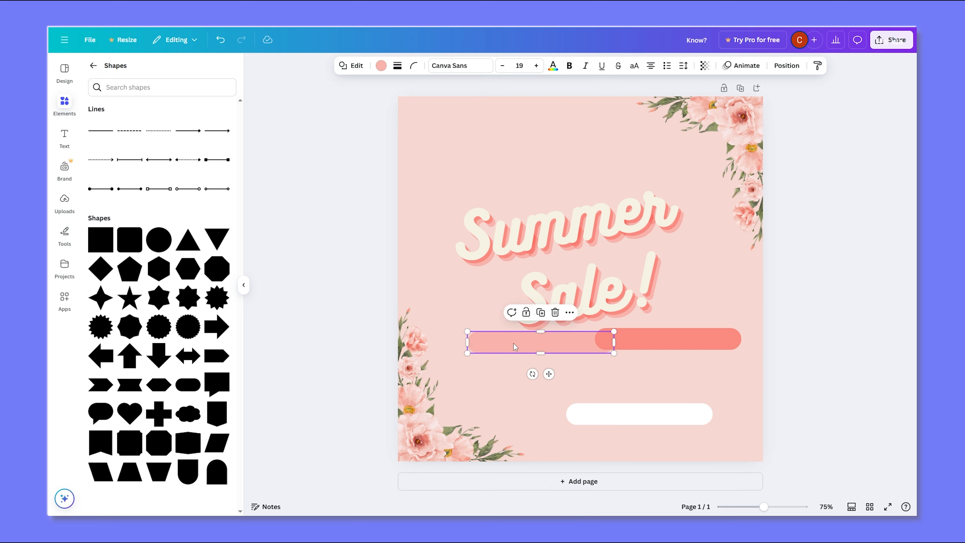
click(370, 294)
drag(547, 341, 559, 360)
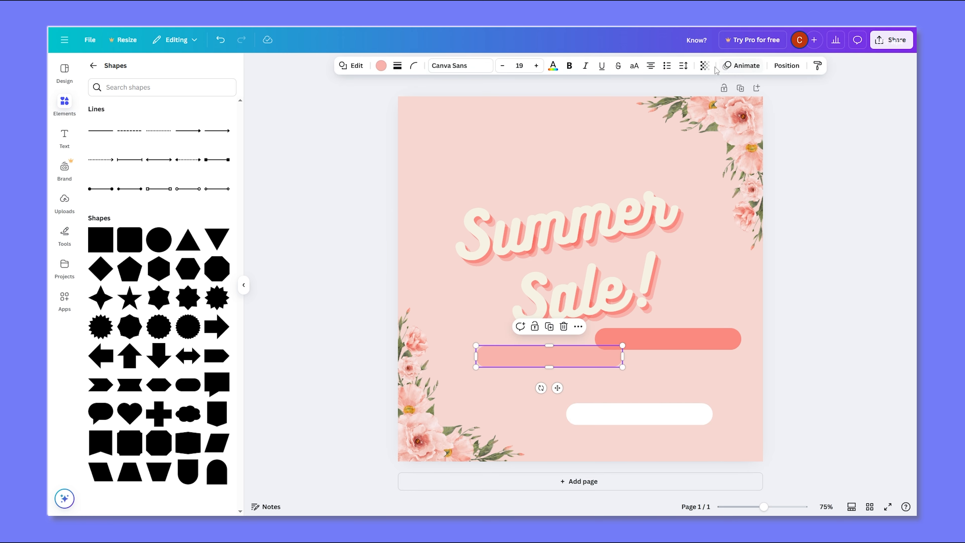
click(704, 65)
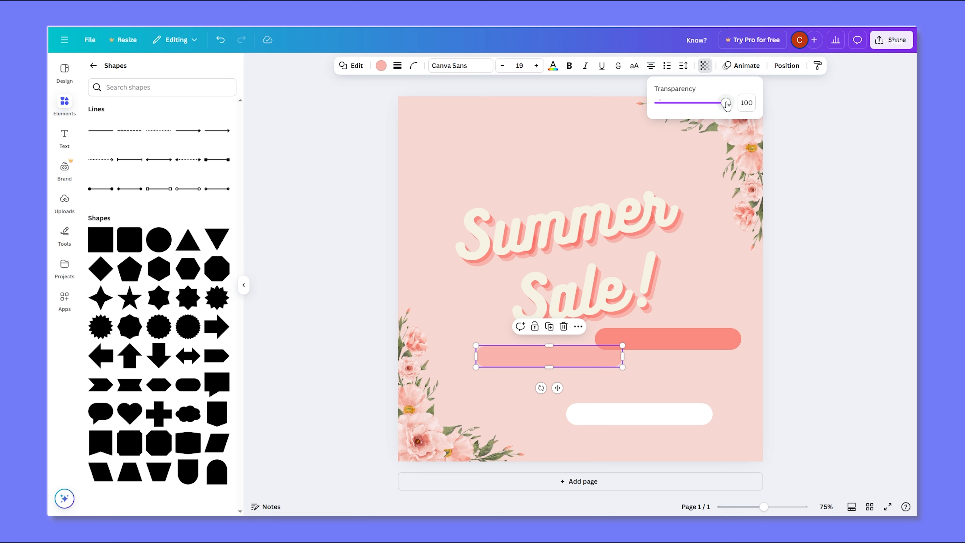
drag(728, 103, 700, 104)
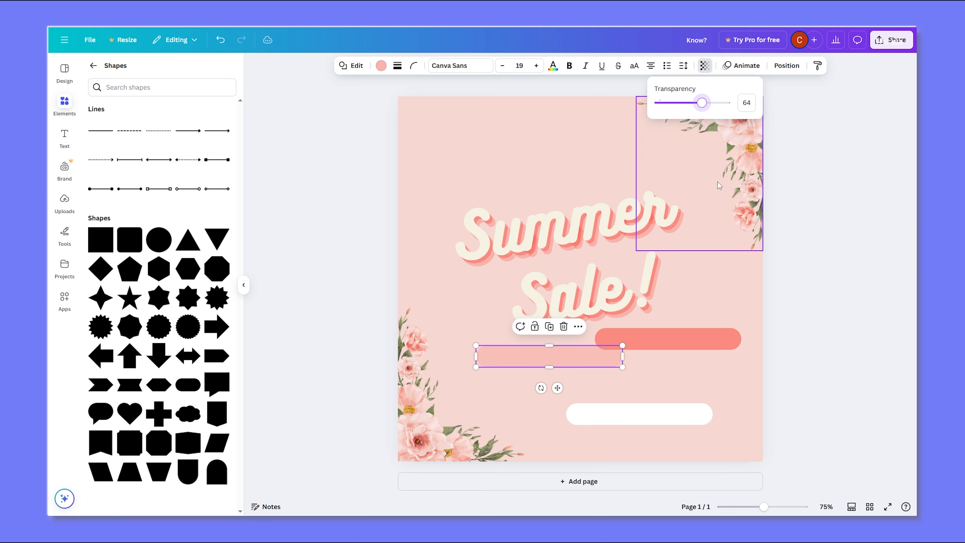
drag(589, 361, 706, 380)
click(802, 358)
click(700, 368)
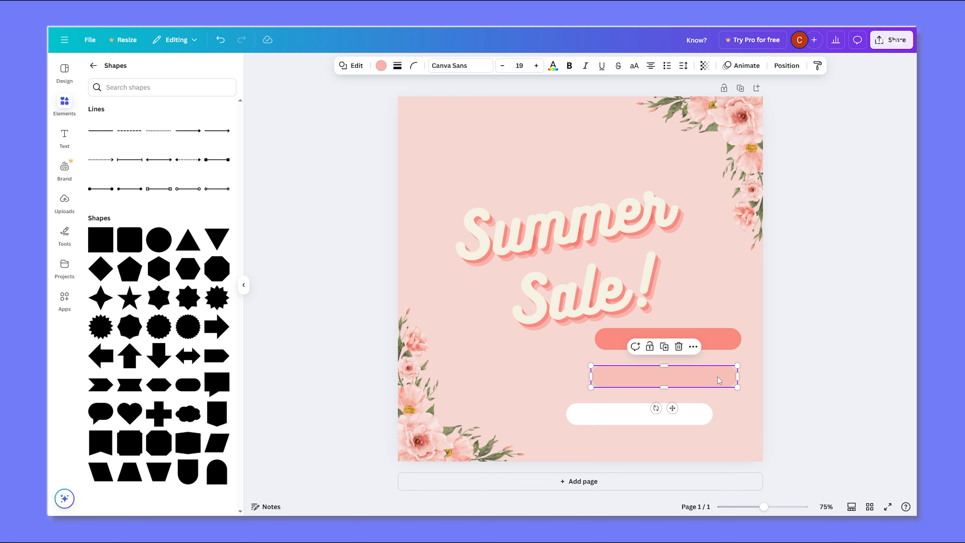
- Move the light pink and coral bars down so that both overlap the white bar near the page's lower edge
drag(717, 380, 713, 410)
drag(702, 339, 737, 402)
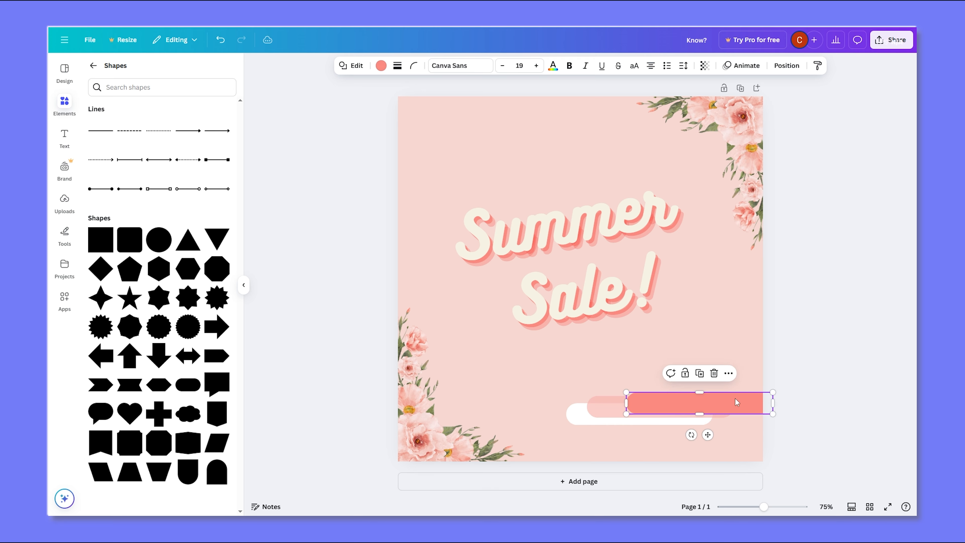
click(808, 409)
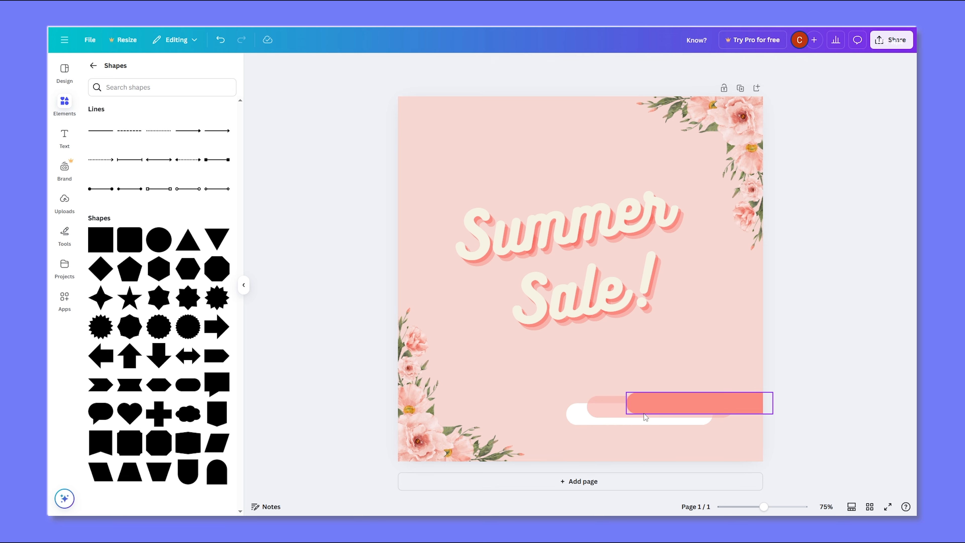
click(604, 418)
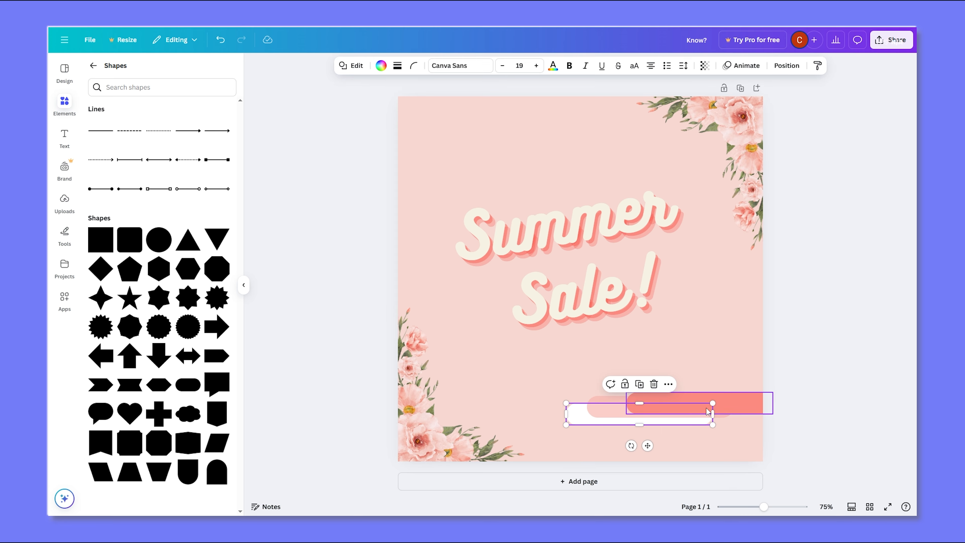
click(861, 381)
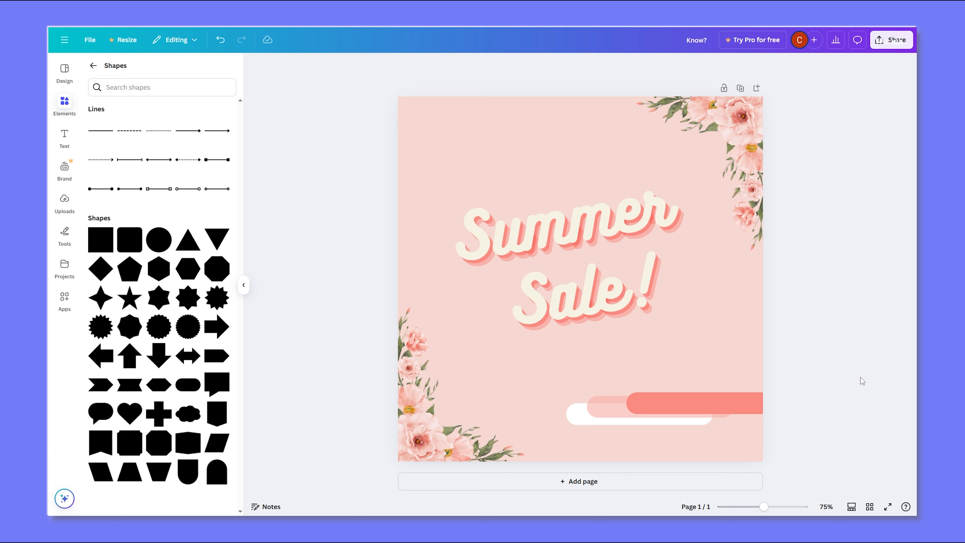
- Move the white bar to the front of the layer order, above the coral and light pink bars
click(576, 415)
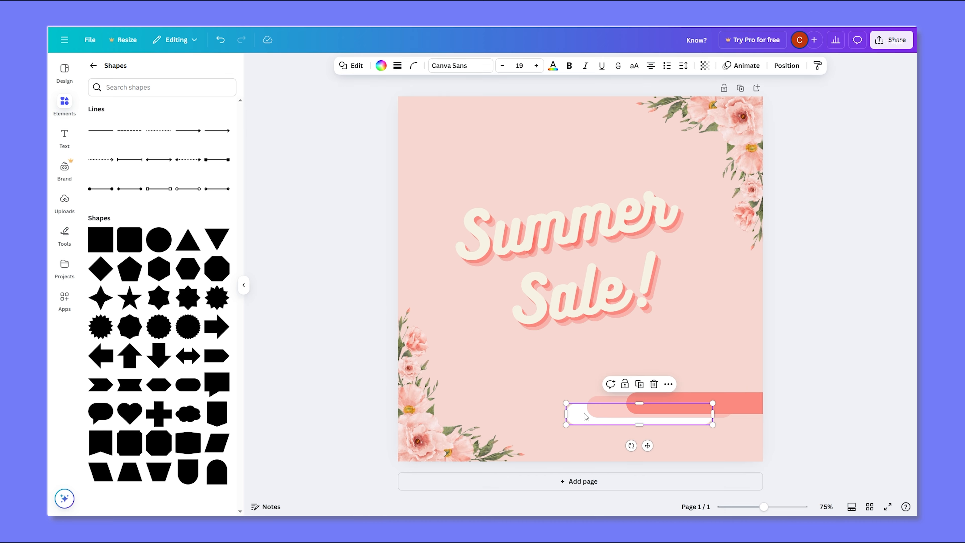
click(787, 66)
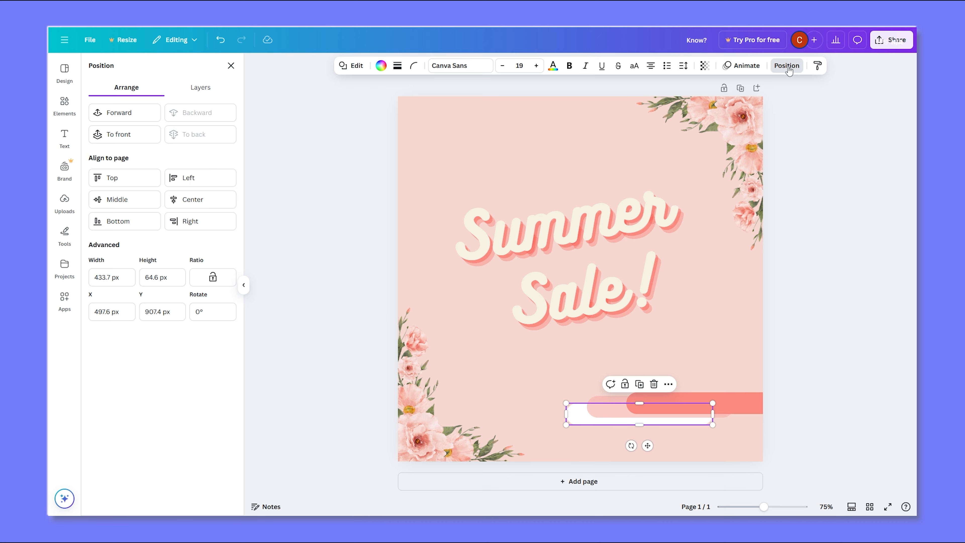
click(205, 88)
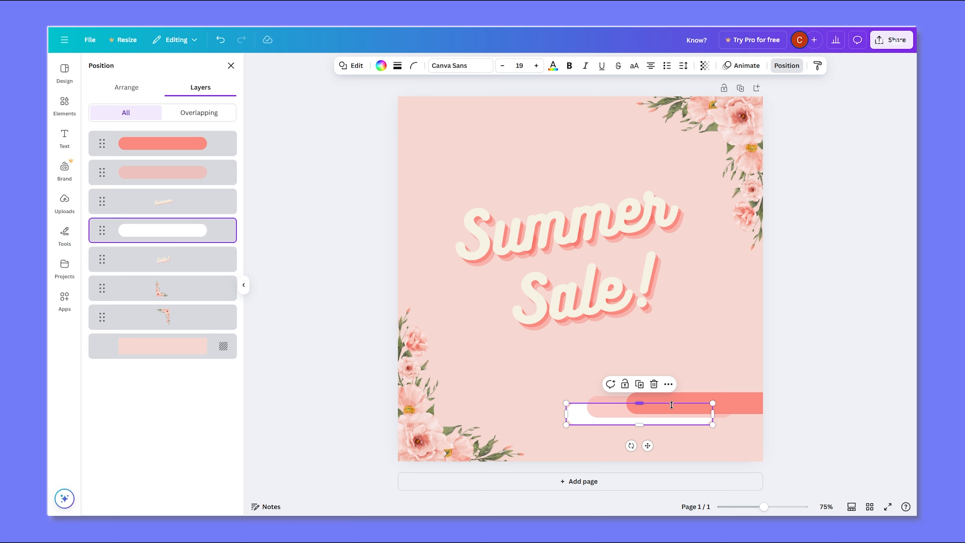
drag(154, 233, 161, 135)
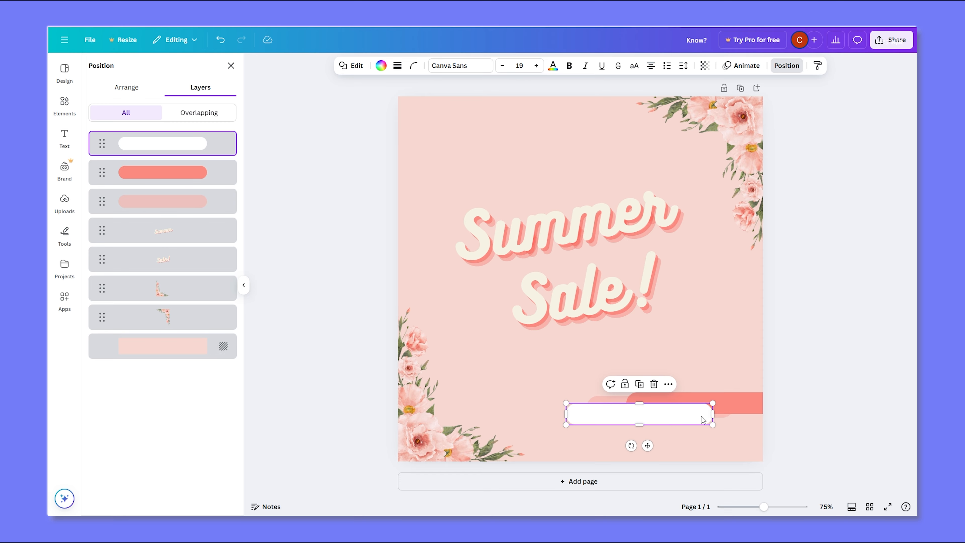
- Move the white bar up, clear of the coral and light pink bars, beneath the "Sale!" text
drag(681, 423, 597, 416)
mouse_move(668, 402)
mouse_down()
mouse_move(685, 399)
mouse_move(678, 453)
mouse_move(689, 390)
mouse_move(664, 388)
mouse_move(680, 395)
mouse_up()
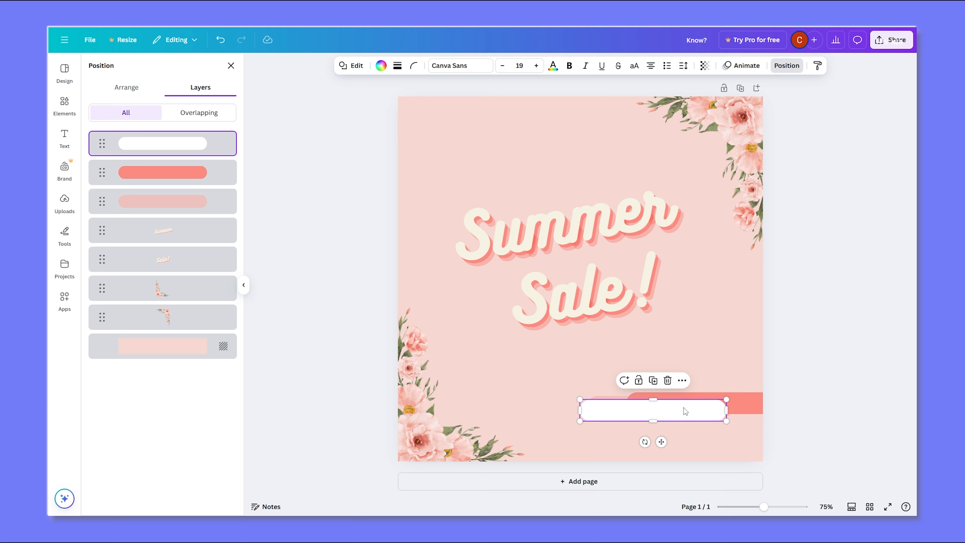
drag(685, 411, 694, 361)
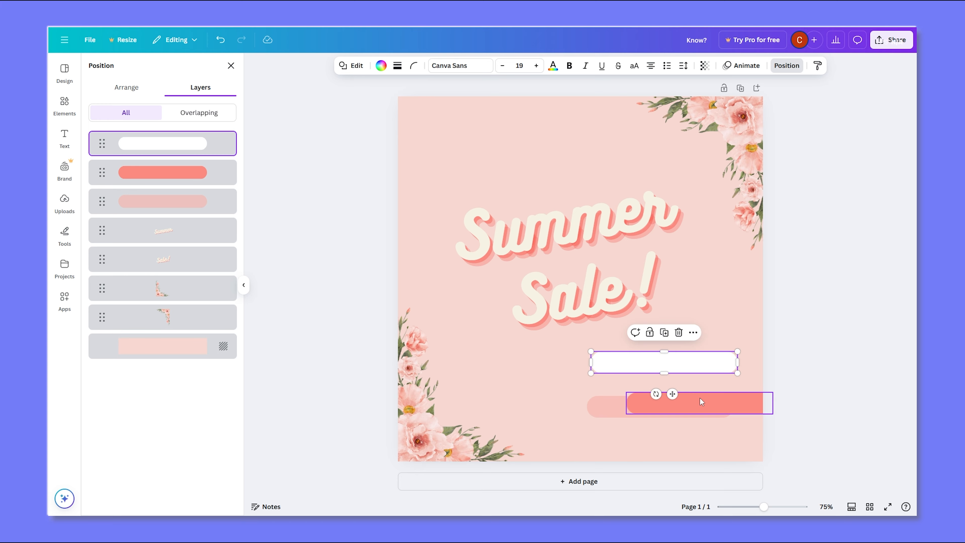
- Place the coral bar behind the white bar and nudge it up so only a thin strip shows below
drag(726, 398, 699, 365)
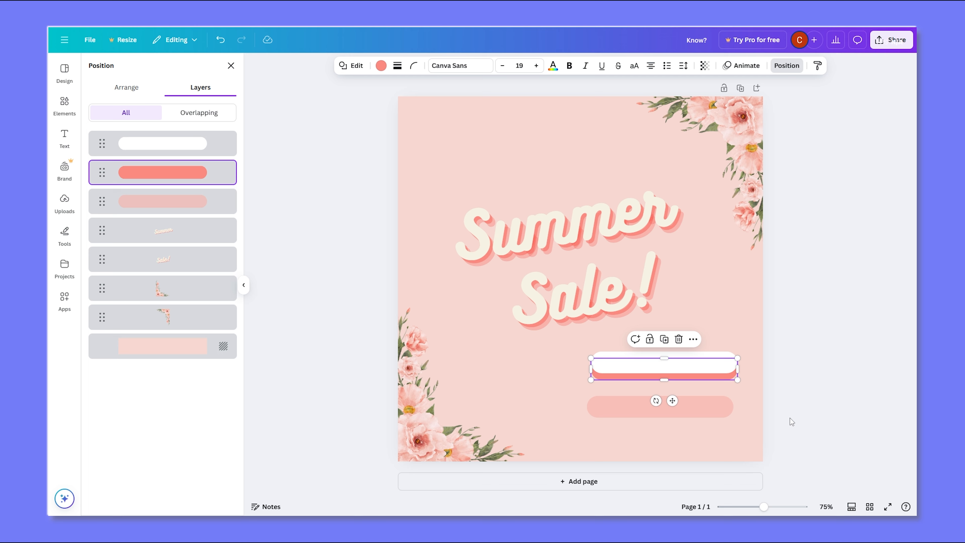
key(Up)
key(Up)
key(Up)
key(Up)
key(Up)
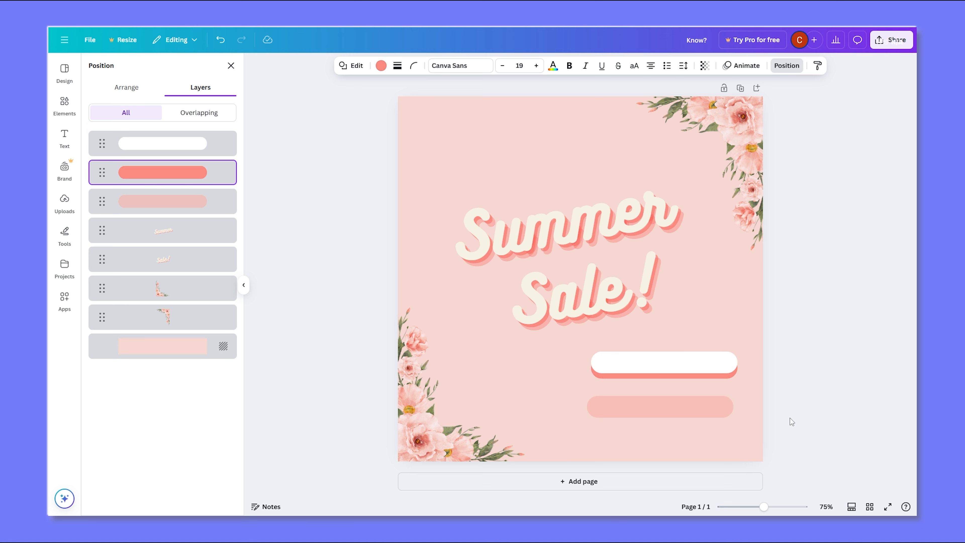
key(Up)
key(Up)
key(Up)
- Align the light pink bar behind the coral and white bars, slightly lower, as an outer shadow
click(703, 405)
drag(703, 406, 711, 370)
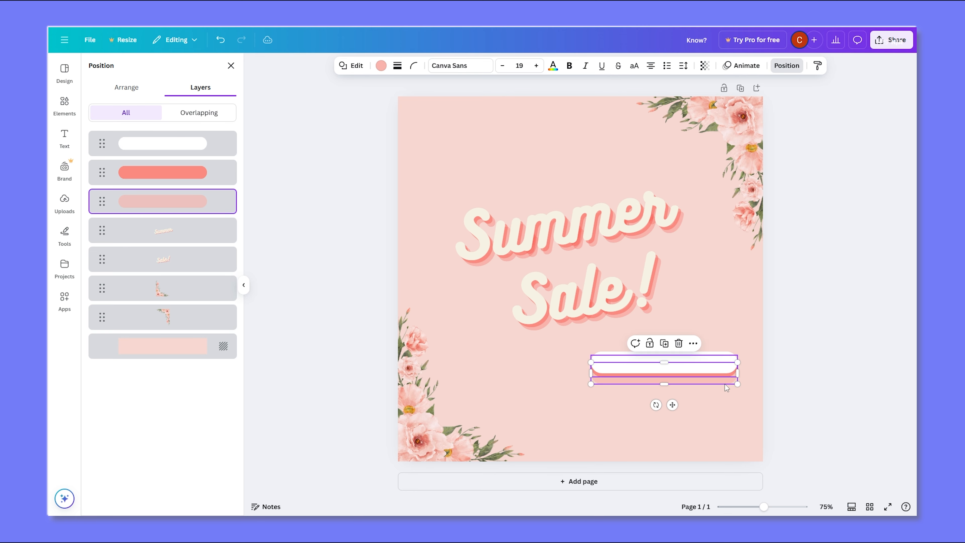
click(802, 421)
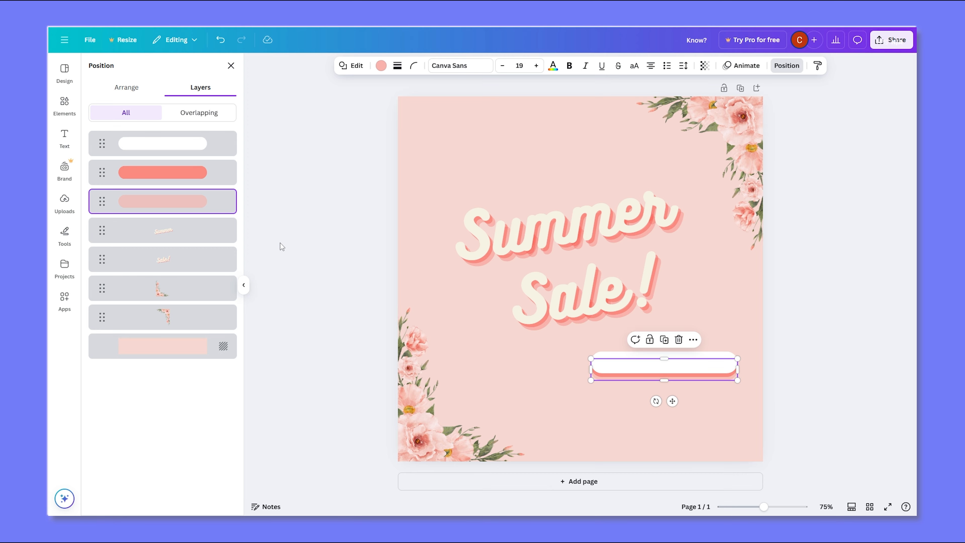
- Try the light pink bar's layer above the coral one, restore the previous layer order and deselect the bars
drag(193, 202, 165, 169)
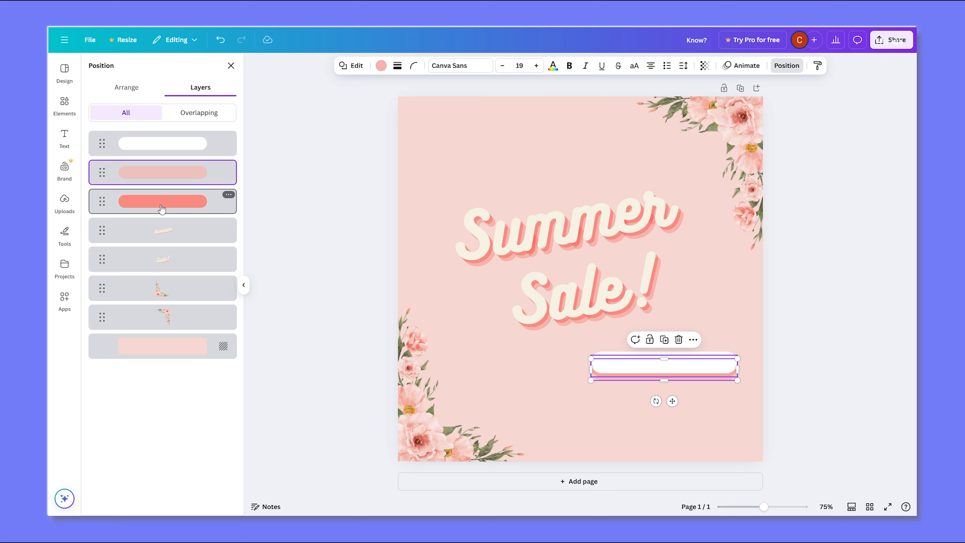
drag(162, 209, 162, 142)
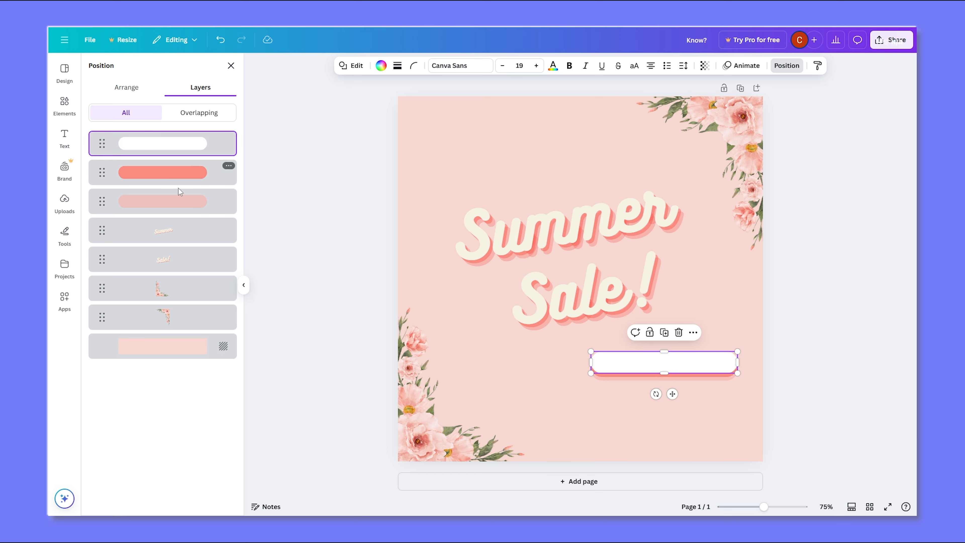
click(809, 374)
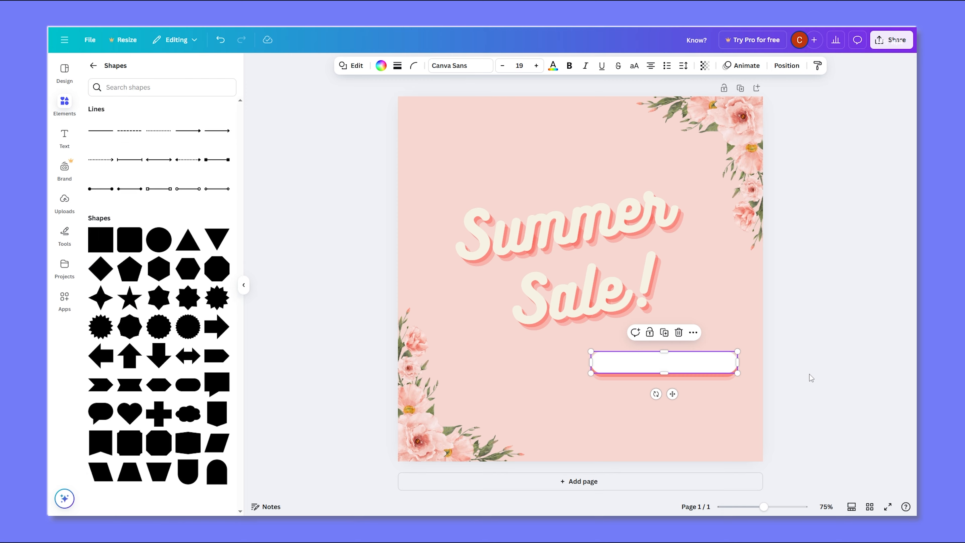
click(811, 378)
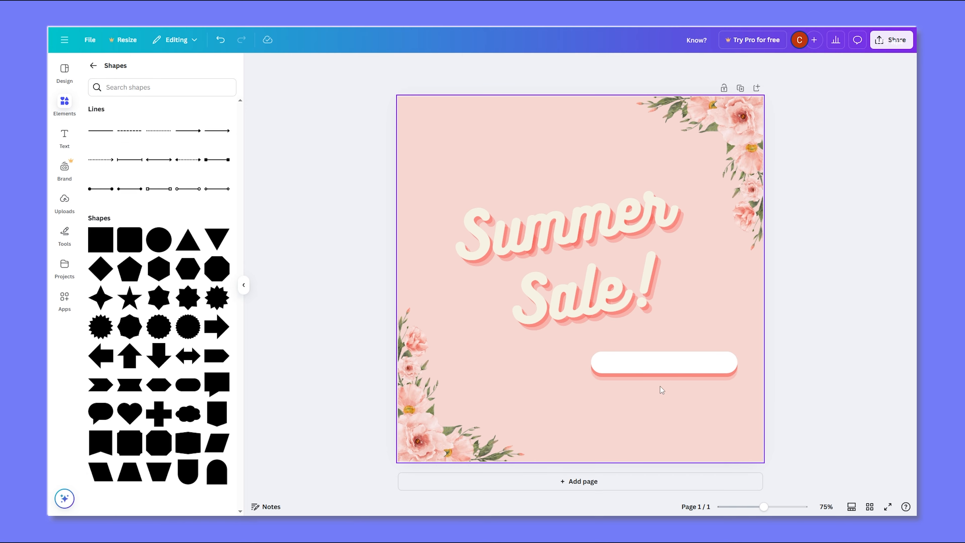
- Move the white bar down away from its shadow bars and undo the move
click(700, 362)
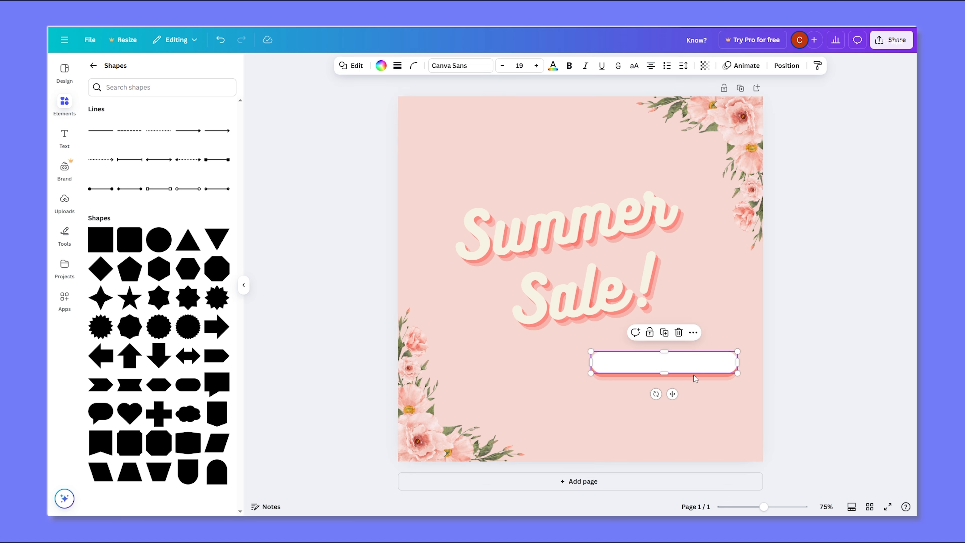
drag(694, 374, 674, 449)
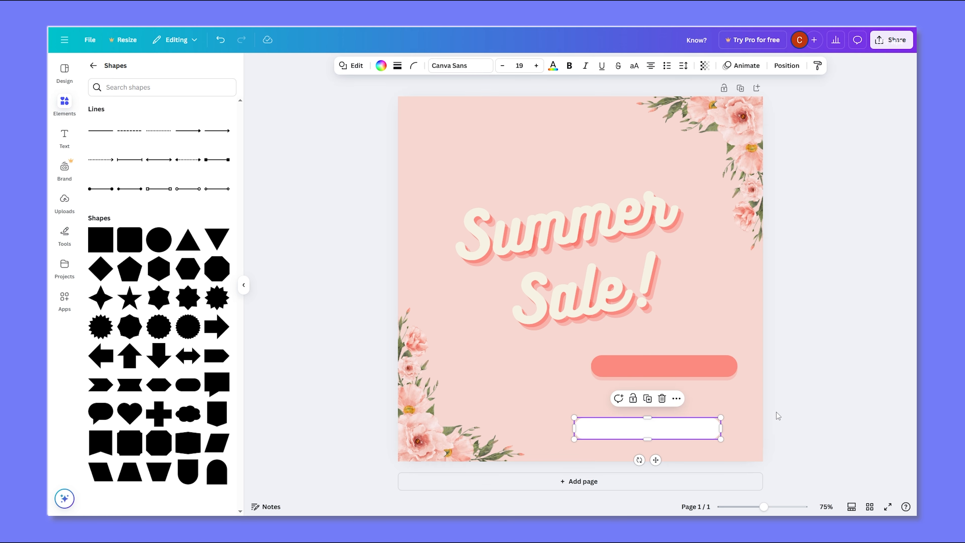
key(ctrl+z)
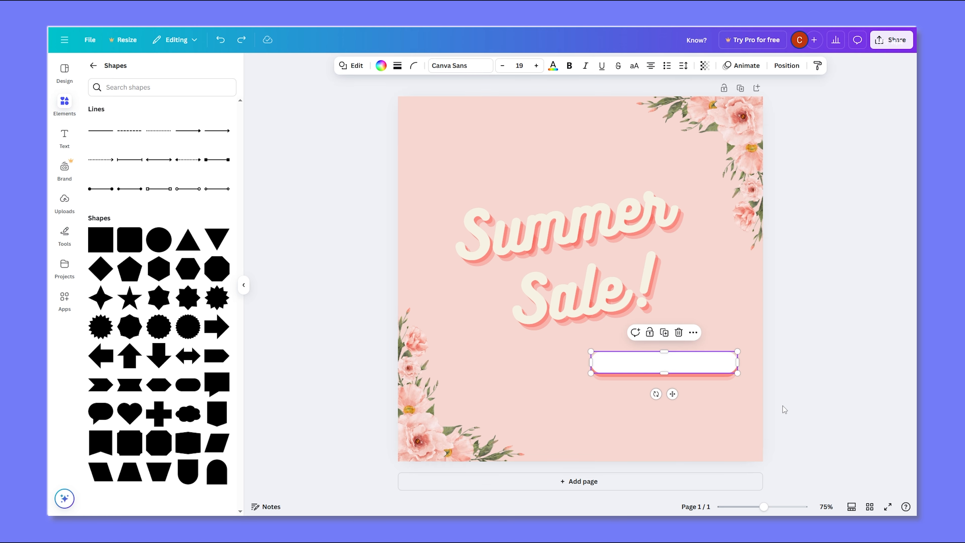
- Group the white bar with its coral and light pink shadow bars and move the group down near the page's lower edge
click(616, 402)
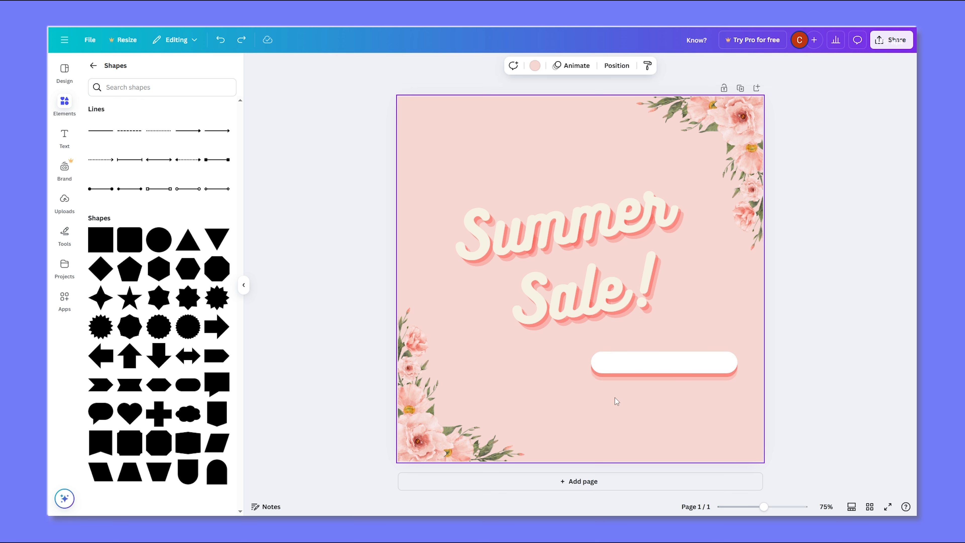
drag(604, 393, 711, 344)
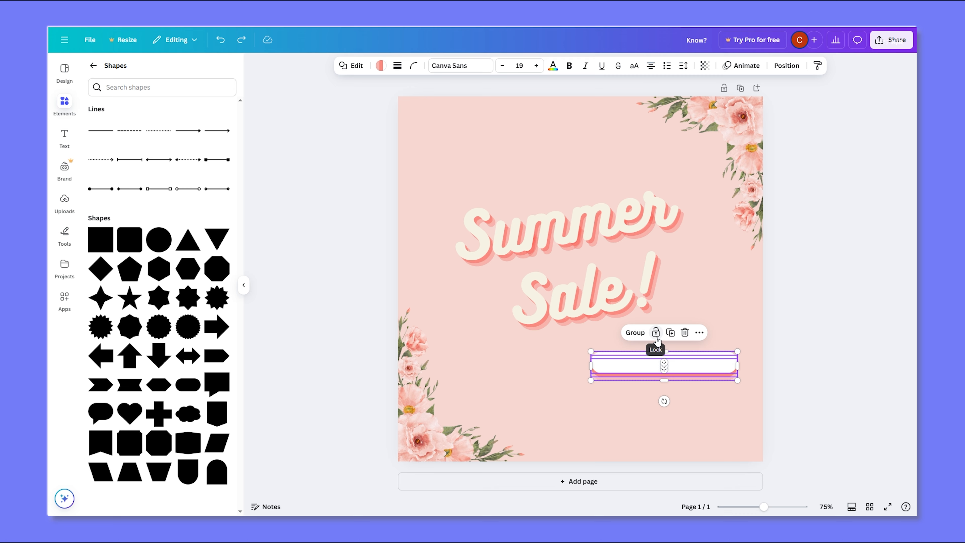
click(641, 334)
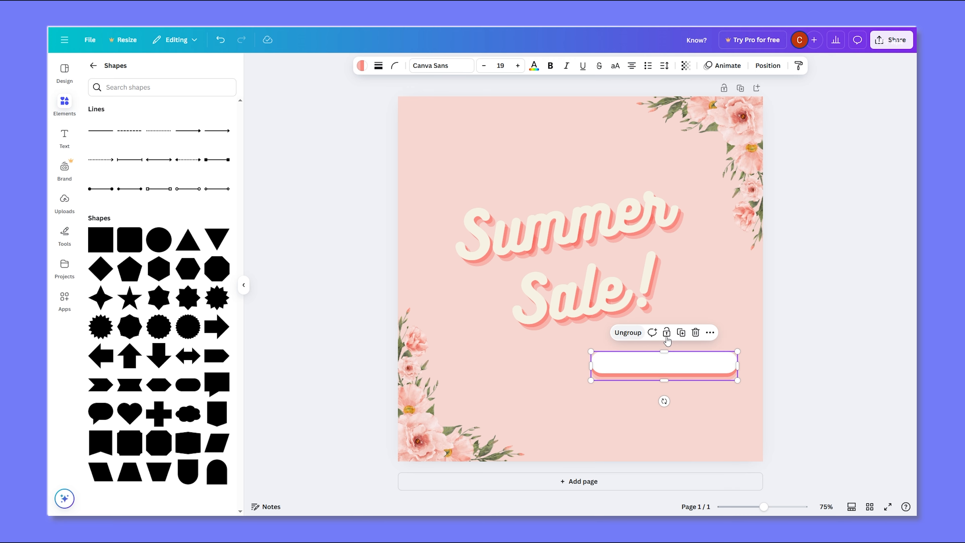
click(813, 361)
drag(695, 367, 695, 423)
click(806, 420)
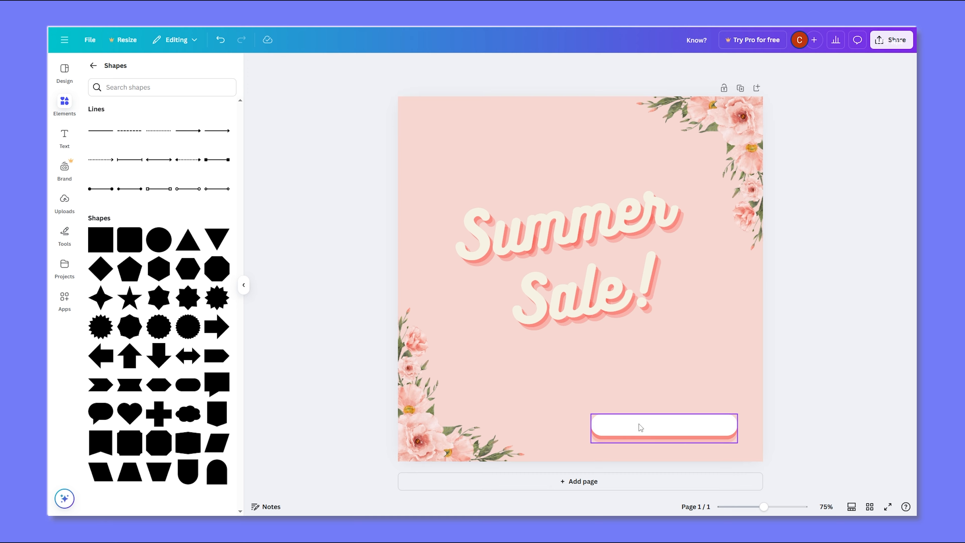
- Add a text box reading "prettyflowers.com" and place it on the white bar
click(64, 136)
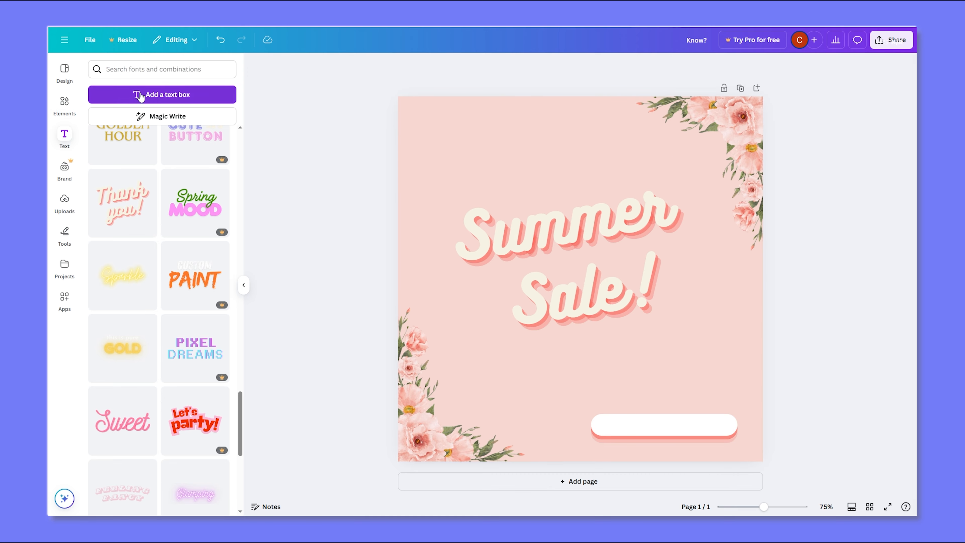
click(169, 95)
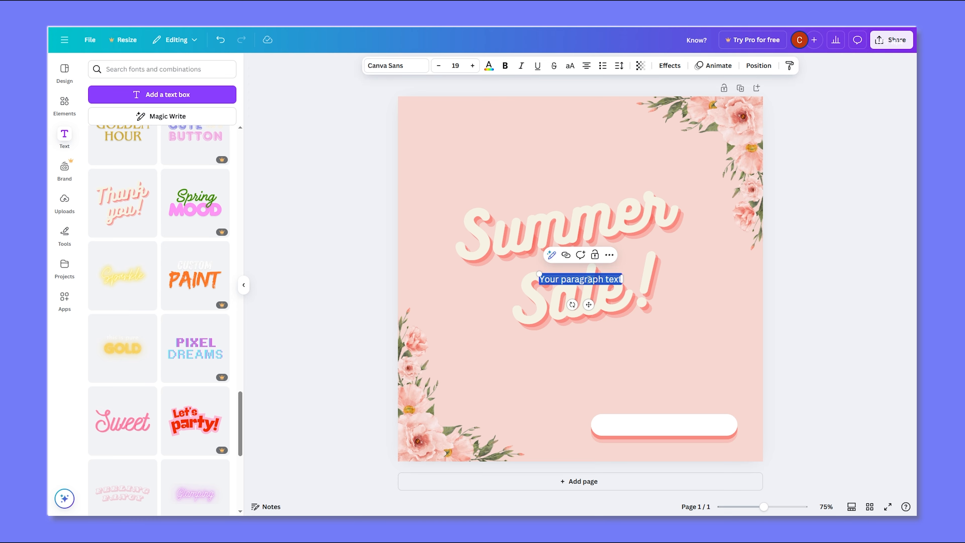
drag(590, 282, 646, 383)
double_click(646, 381)
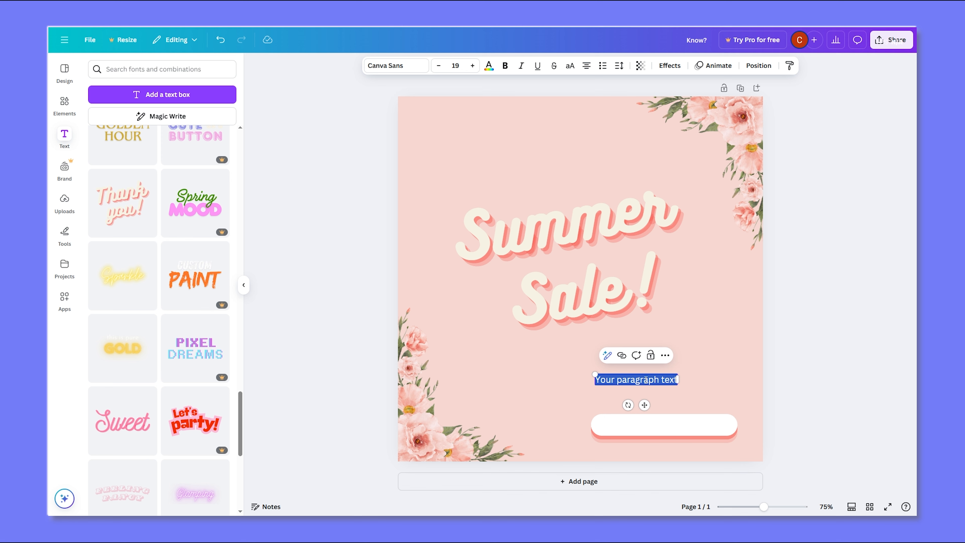
text(prettyflower)
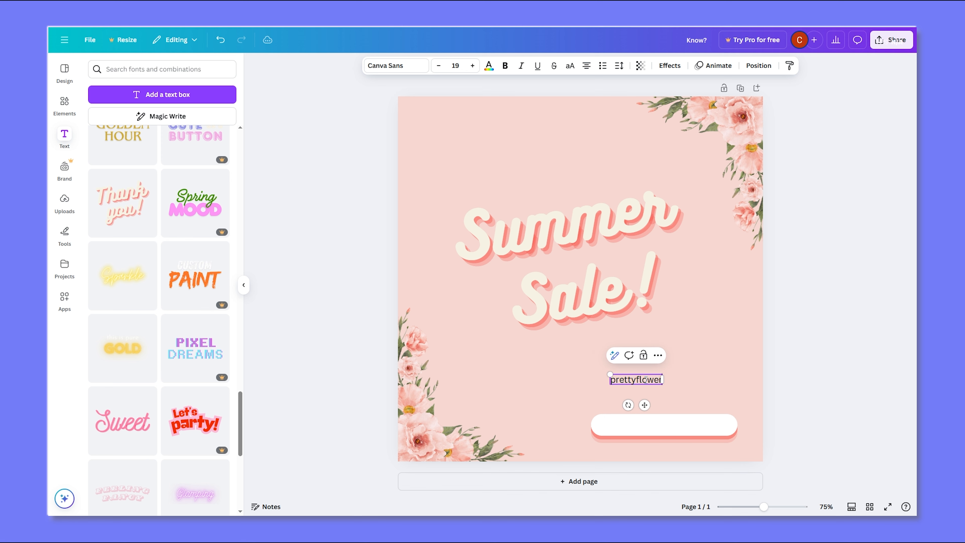
text(s.com)
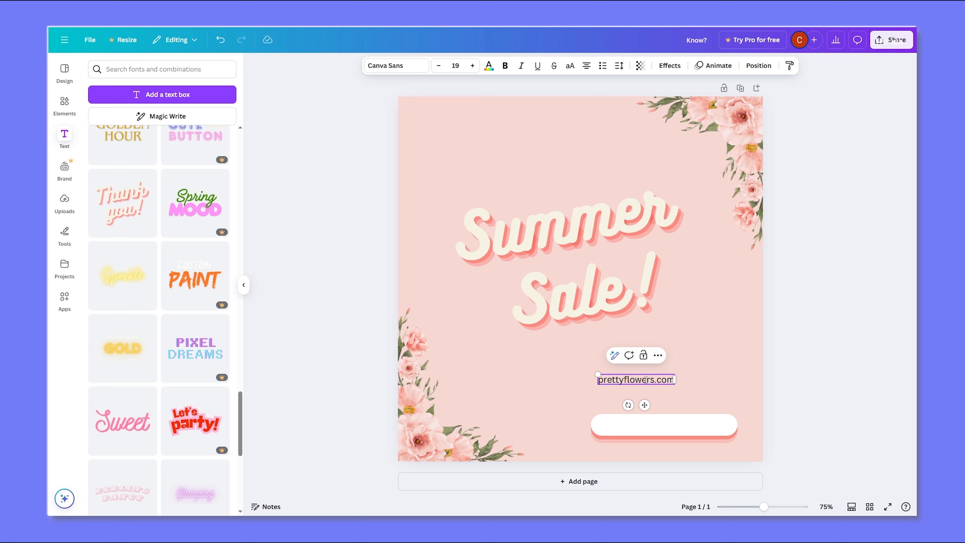
click(699, 362)
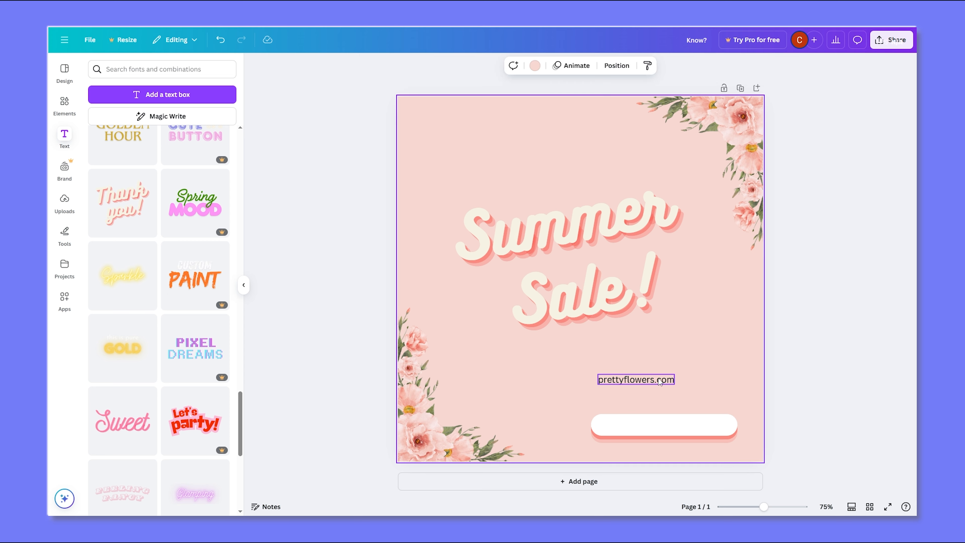
drag(658, 381, 697, 423)
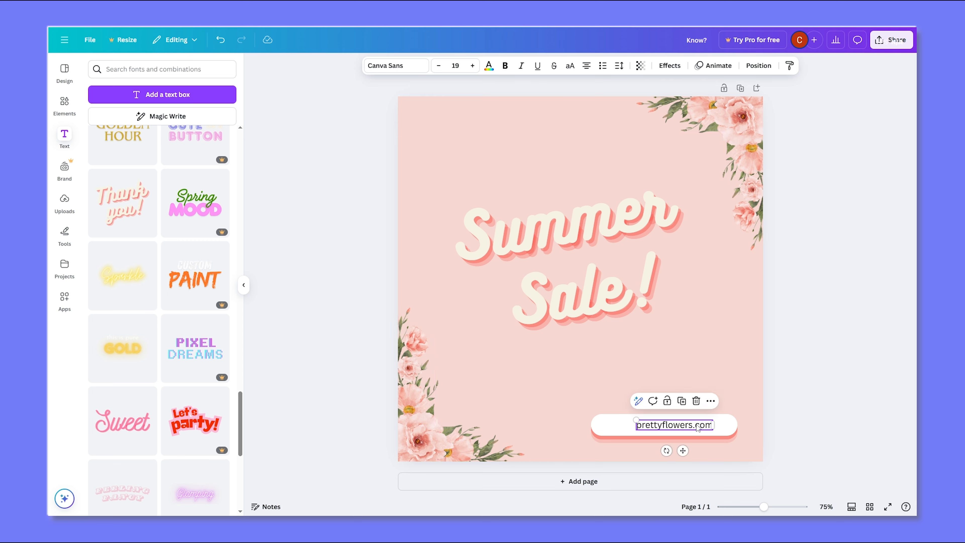
click(731, 412)
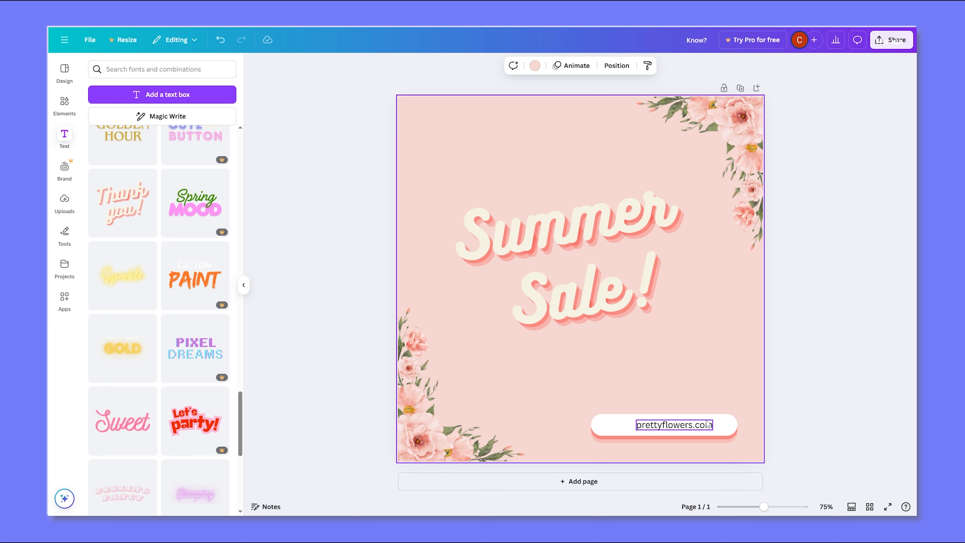
- Make the "prettyflowers.com" text on the white bar bold
click(765, 509)
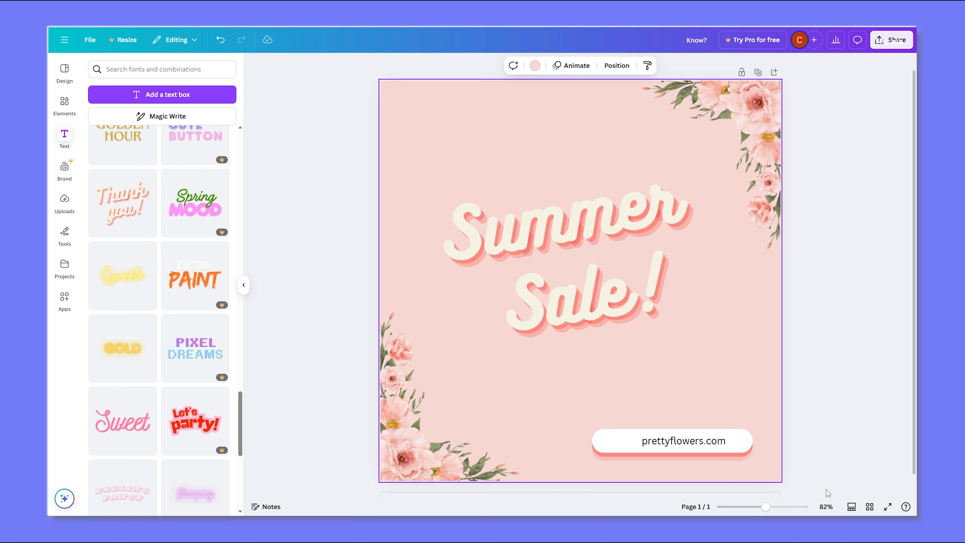
mouse_move(765, 510)
mouse_down()
mouse_move(743, 509)
mouse_move(784, 508)
mouse_up()
scroll(786, 363, down, 1)
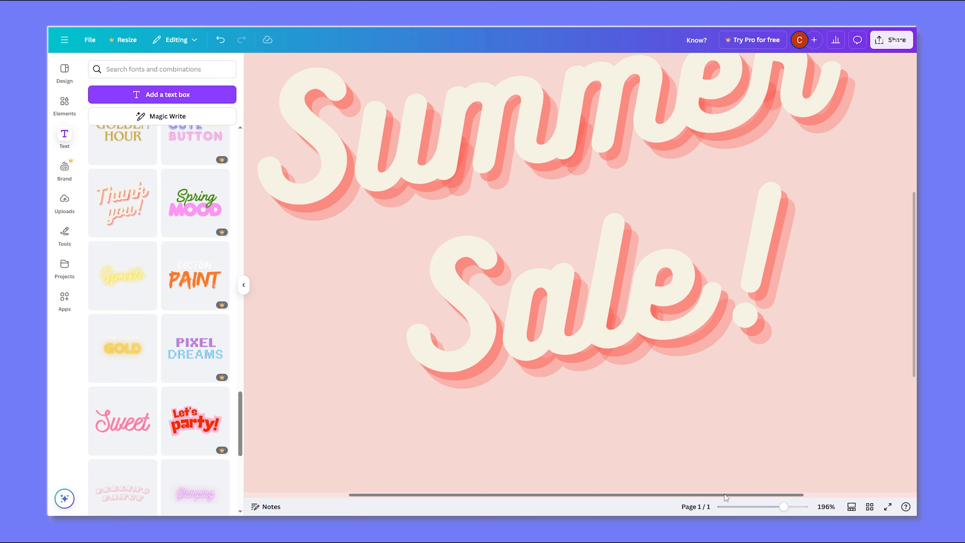
drag(727, 494, 809, 490)
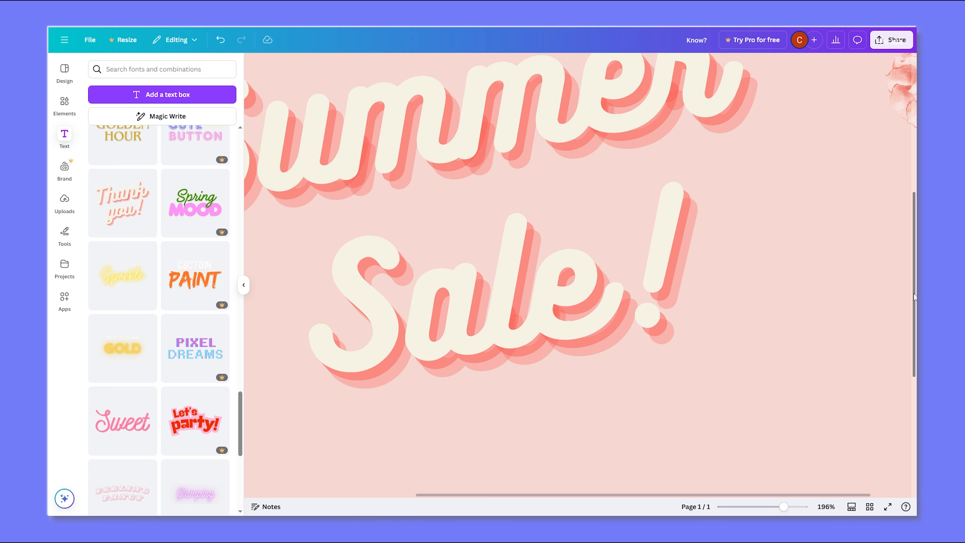
drag(913, 292, 914, 373)
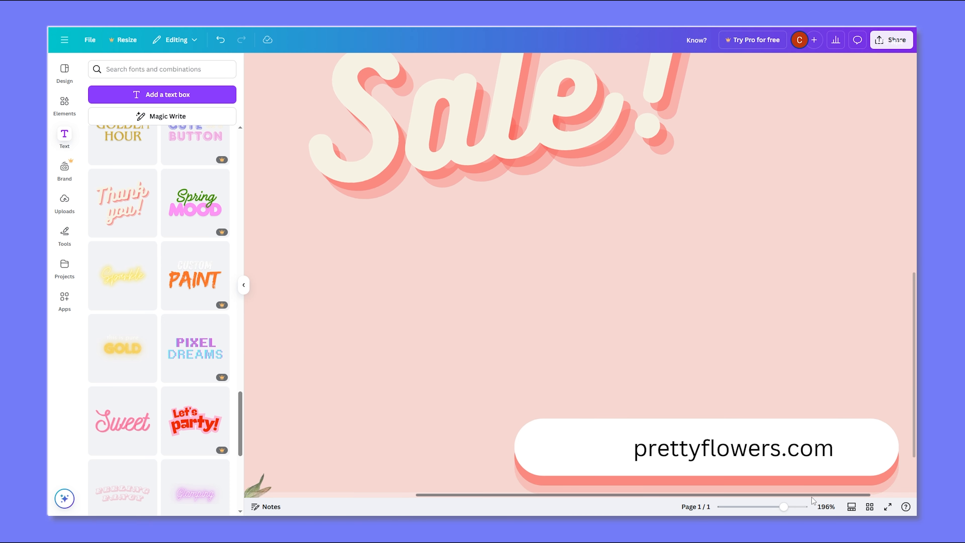
drag(812, 495, 855, 493)
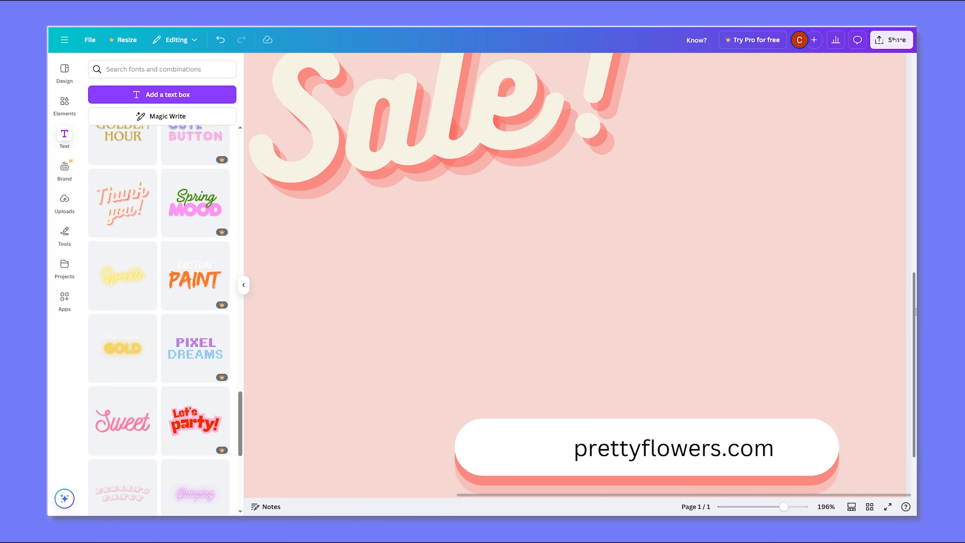
scroll(646, 361, down, 3)
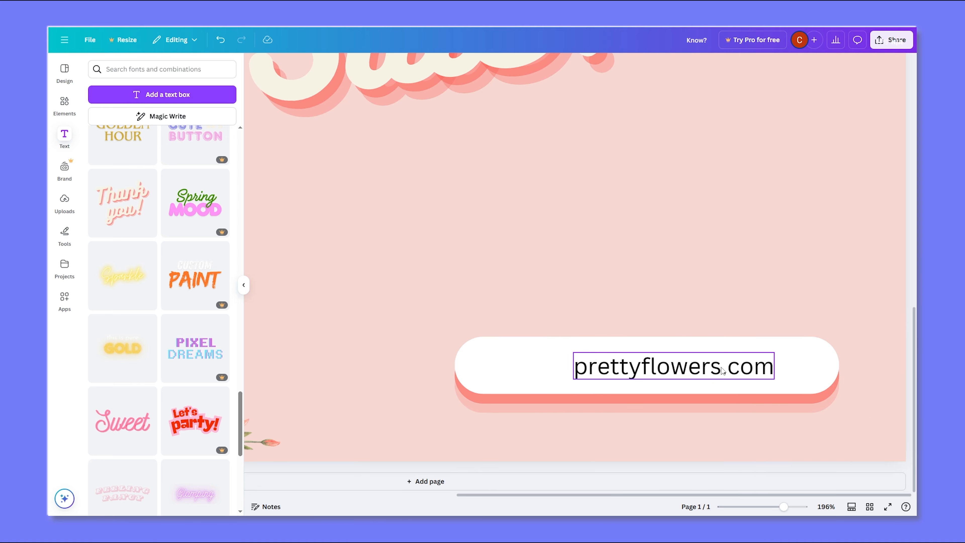
click(688, 368)
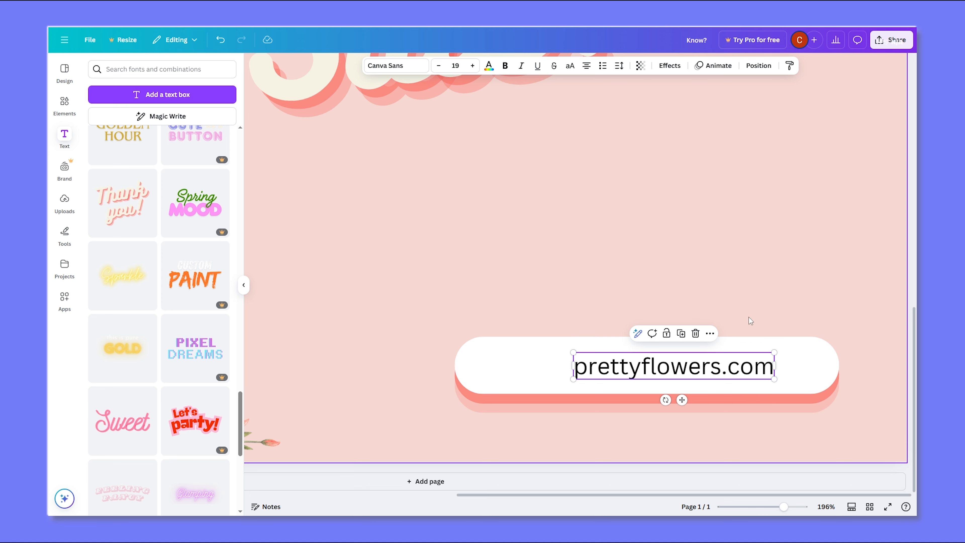
click(505, 66)
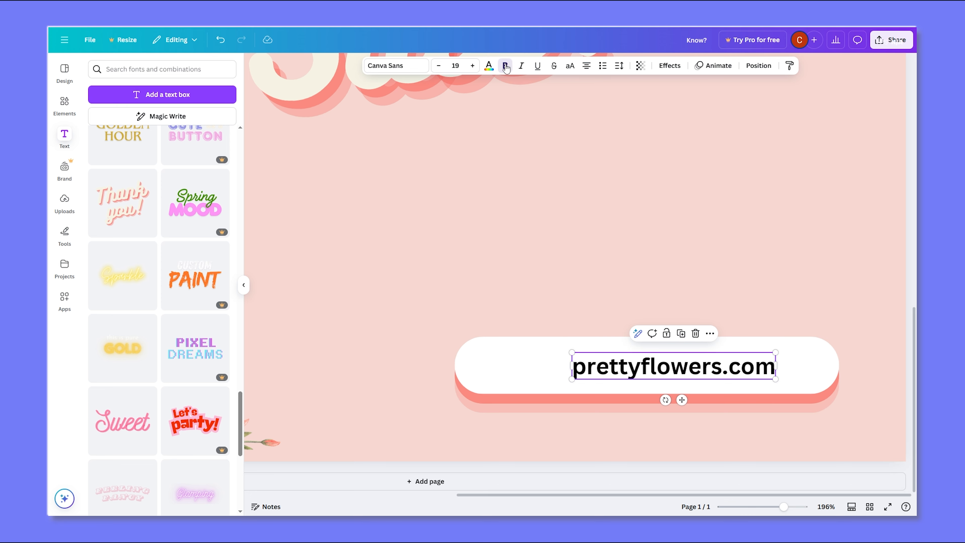
- Color the website text terracotta from the photo colors and enlarge it to size 20.8 within the white bar
click(488, 66)
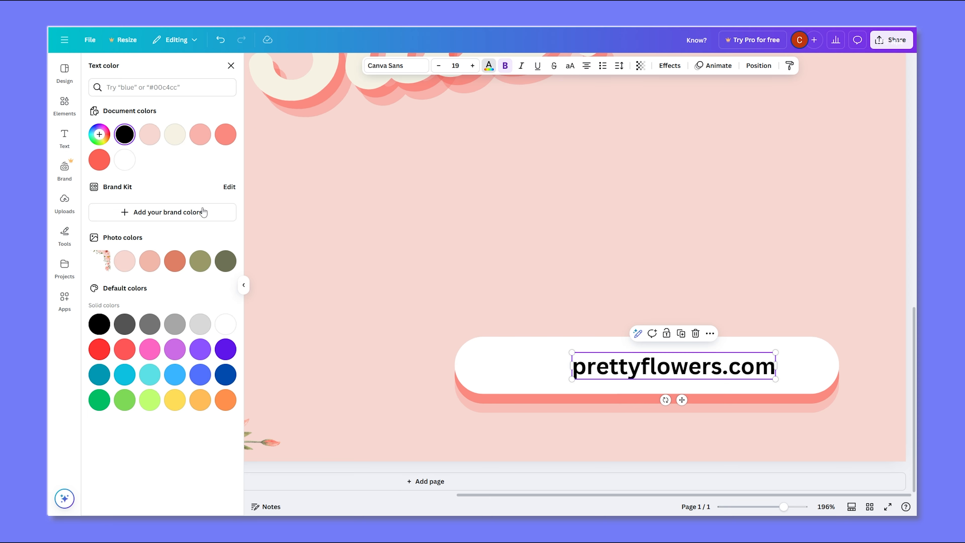
click(127, 262)
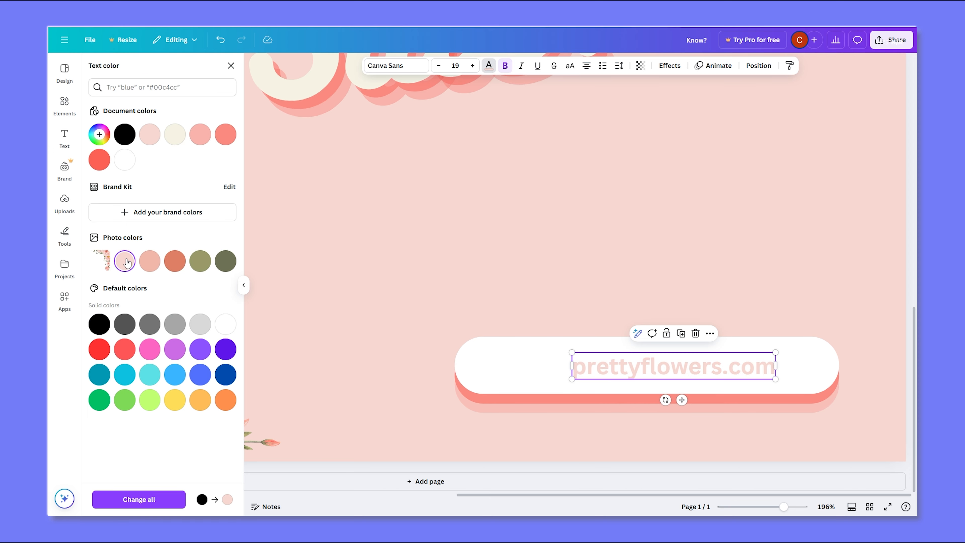
click(173, 263)
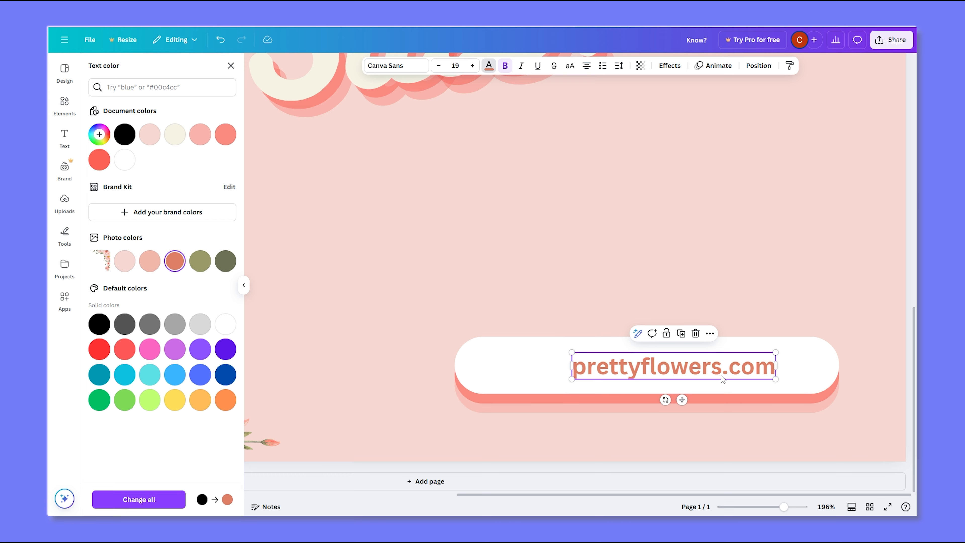
drag(717, 370, 726, 367)
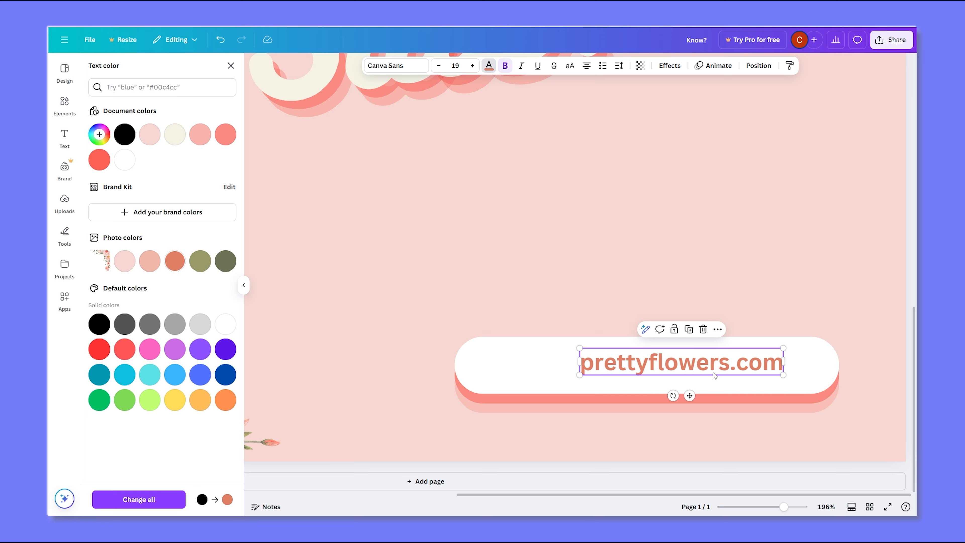
drag(783, 374, 765, 368)
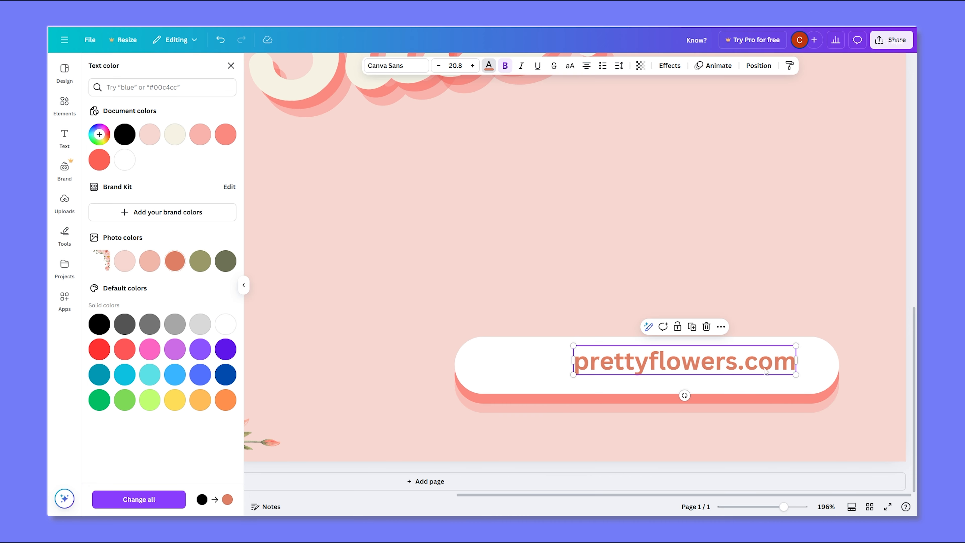
- Search the elements library for "magnifying glass" and limit the results to graphics
click(64, 137)
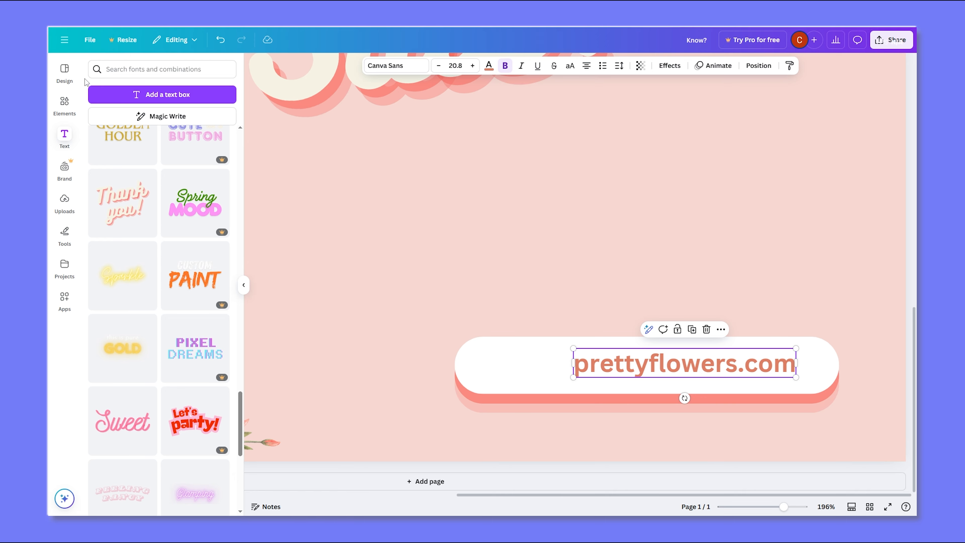
click(65, 105)
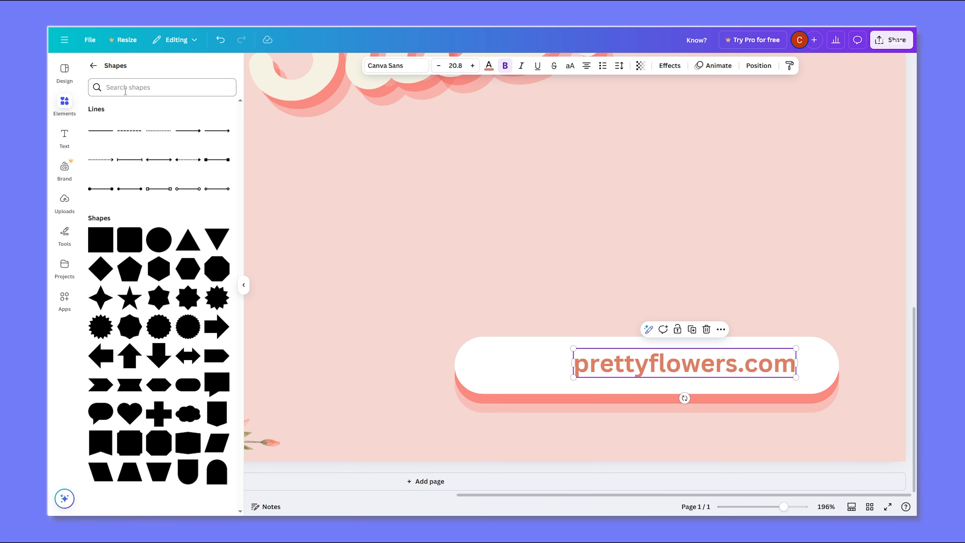
click(93, 65)
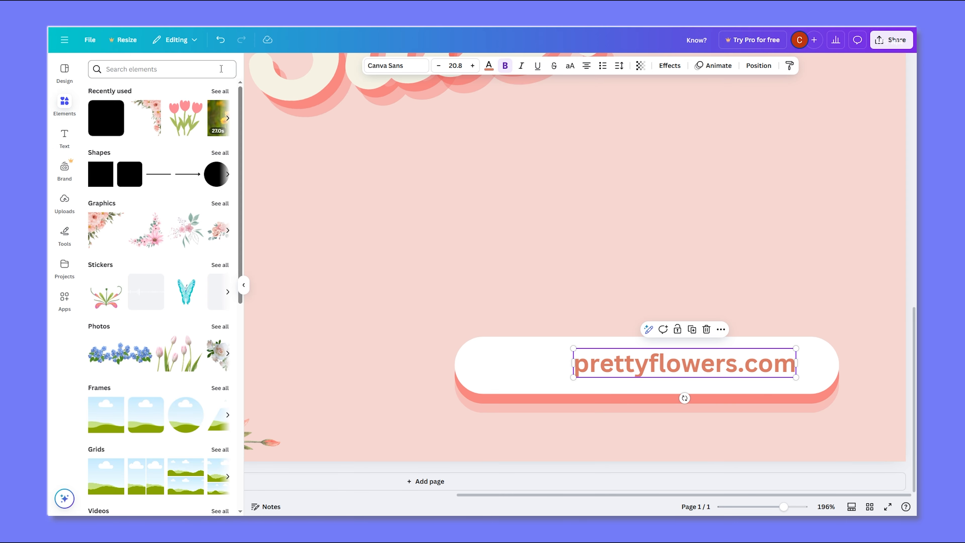
click(188, 70)
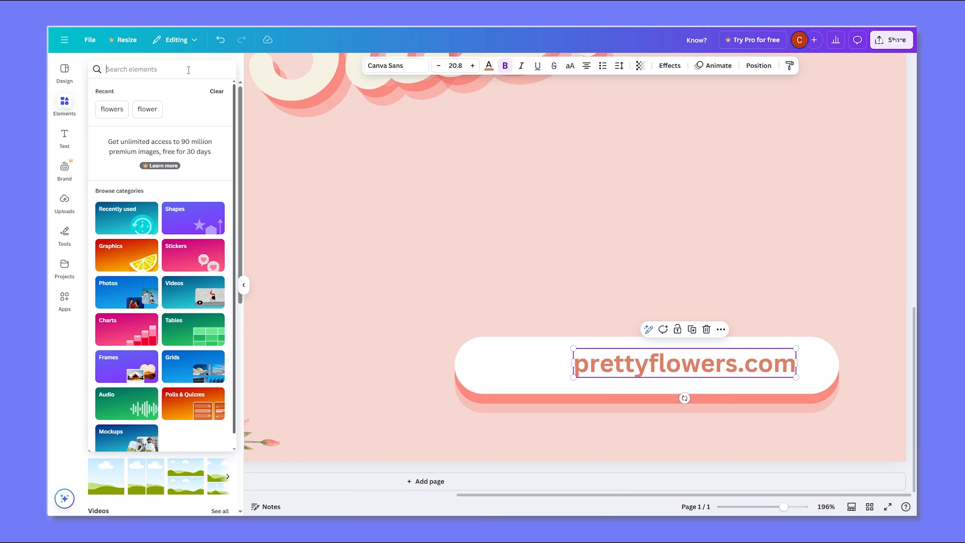
text(magni)
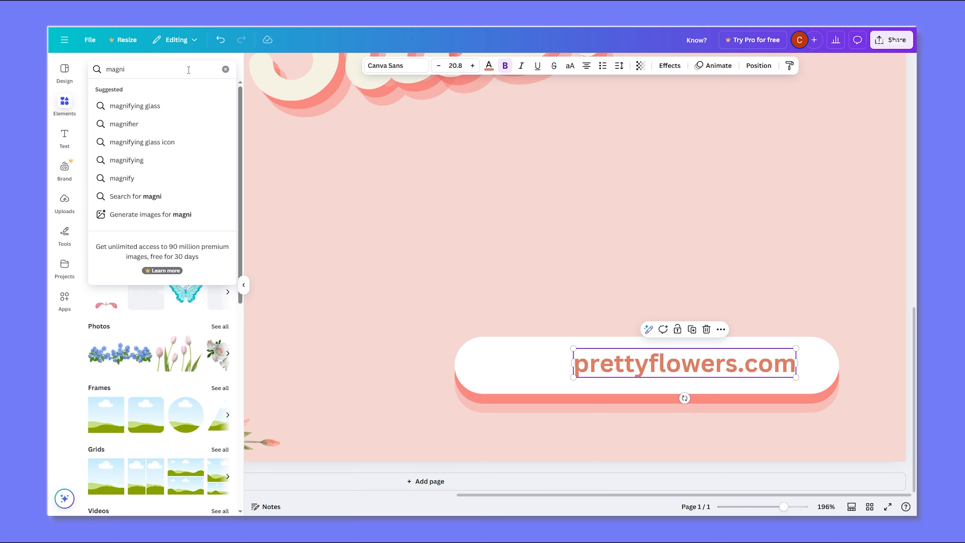
click(143, 108)
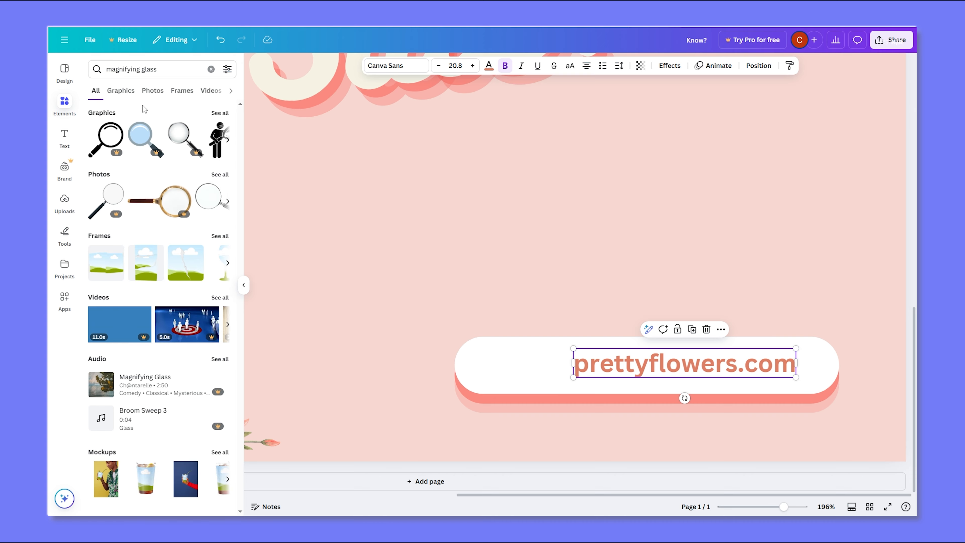
click(111, 97)
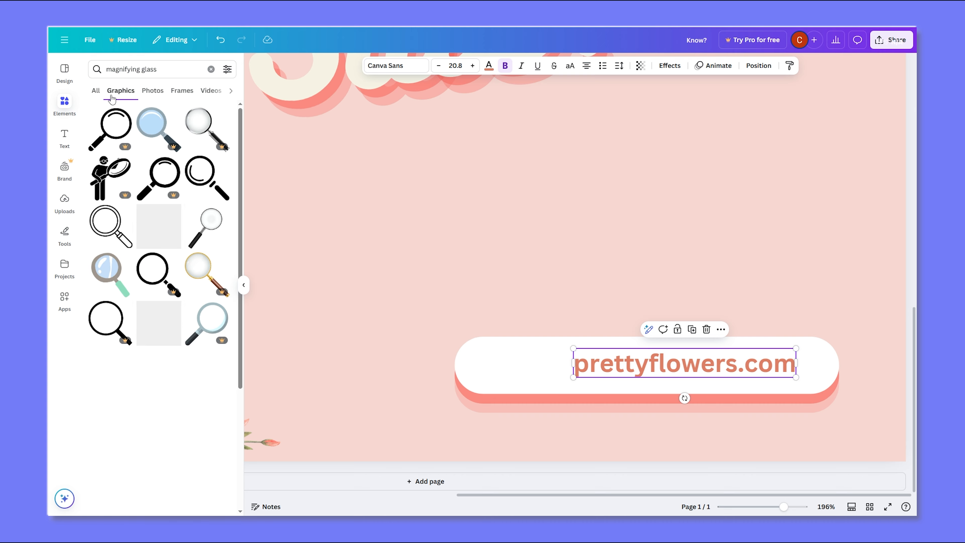
- Add the pale gray magnifying glass graphic with a plain handle from the search results to the page
scroll(156, 131, down, 10)
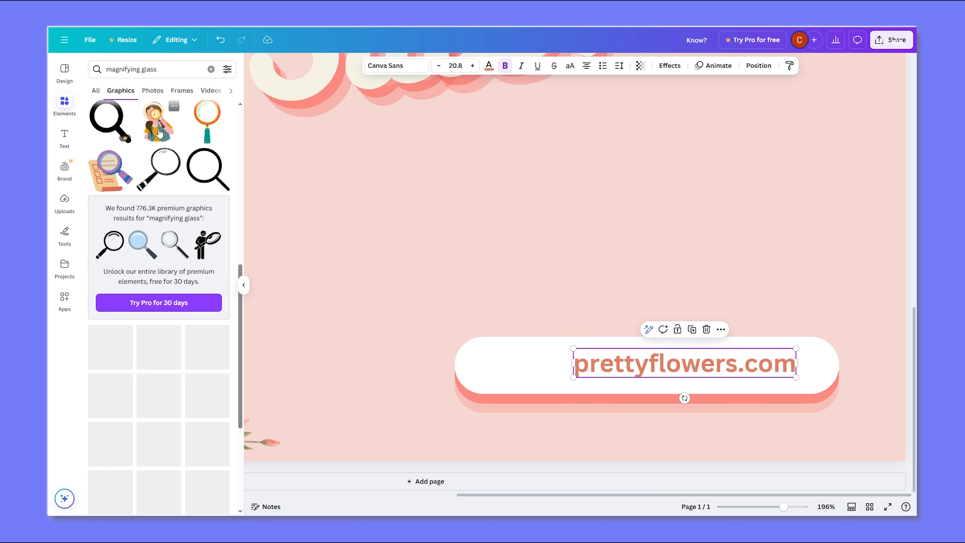
scroll(161, 132, down, 5)
scroll(164, 133, down, 3)
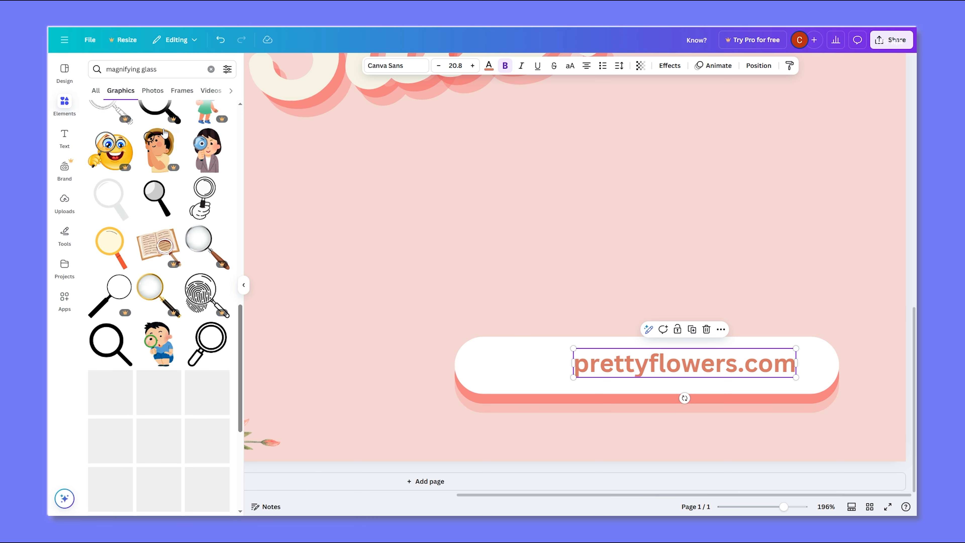
click(110, 197)
drag(547, 161, 646, 269)
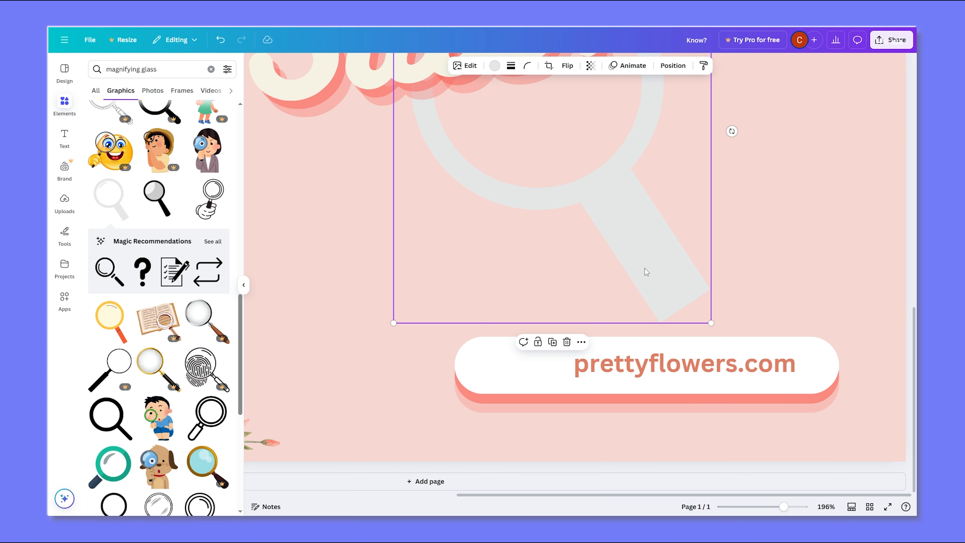
- Shrink the magnifying glass graphic to fit inside the white bar and place it in front of the website text
drag(393, 322, 564, 112)
drag(642, 114, 544, 360)
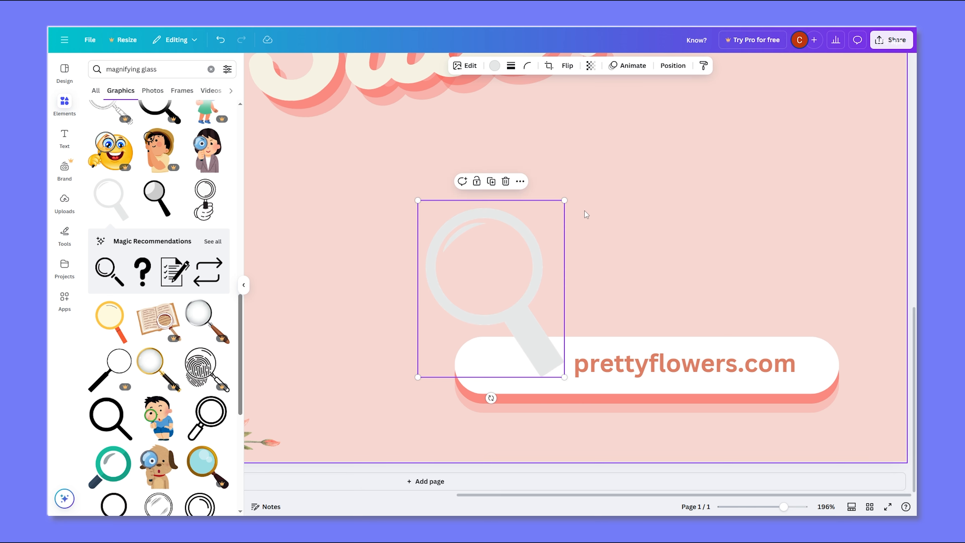
click(566, 197)
click(538, 255)
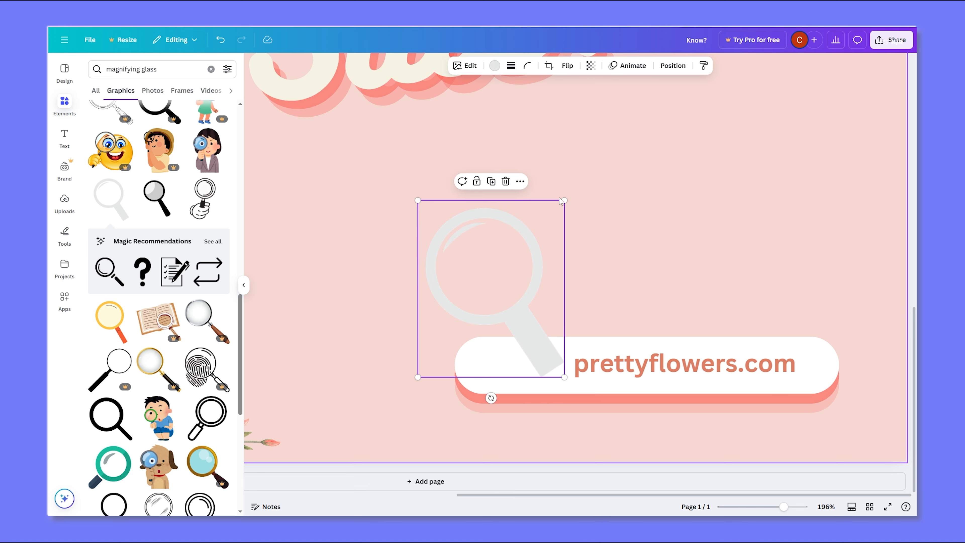
drag(564, 200, 505, 367)
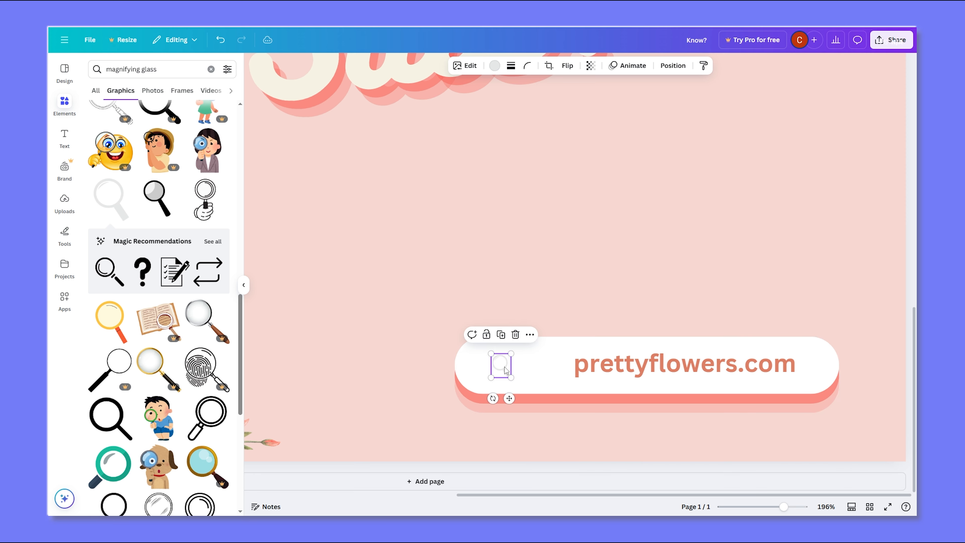
drag(783, 506, 792, 507)
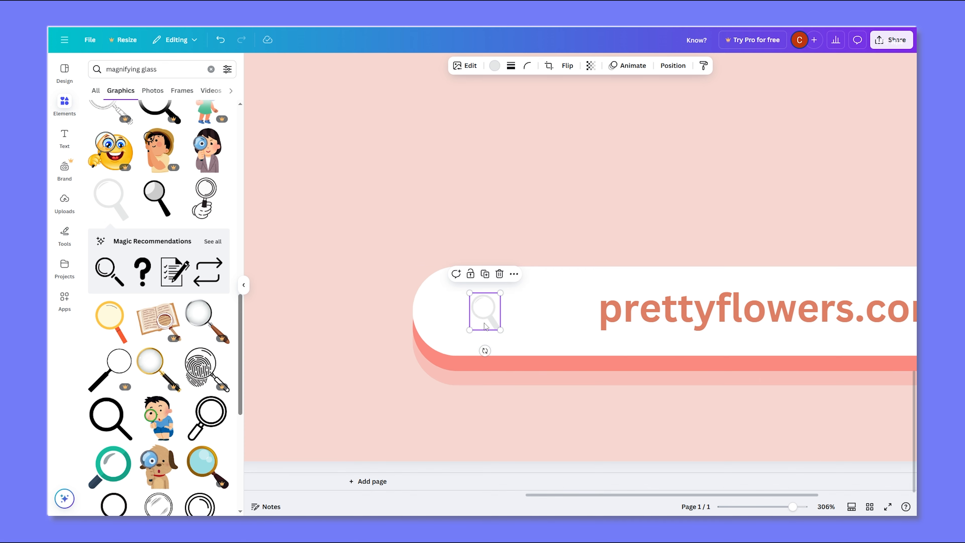
drag(499, 329, 521, 322)
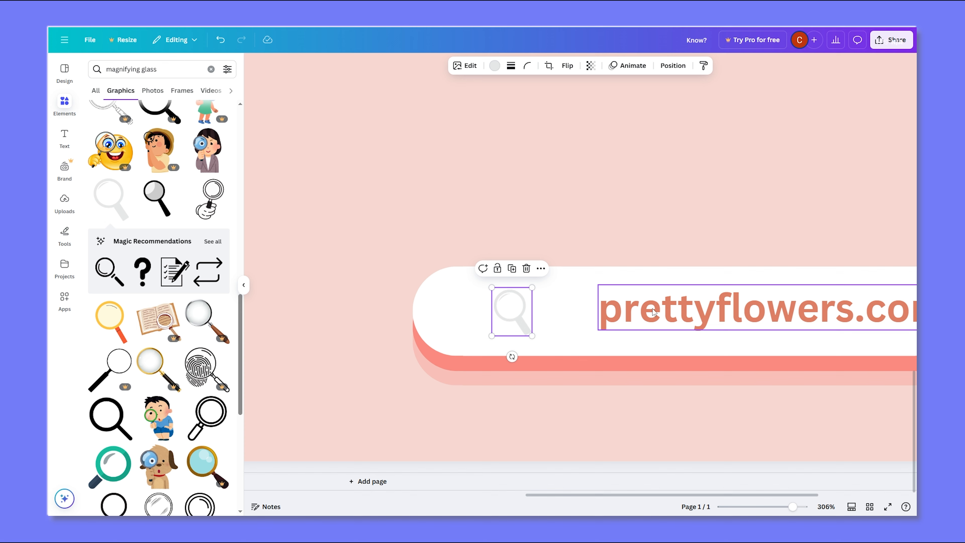
- Color the magnifying glass terracotta from the photo colors to match the website text, and deselect it
click(495, 66)
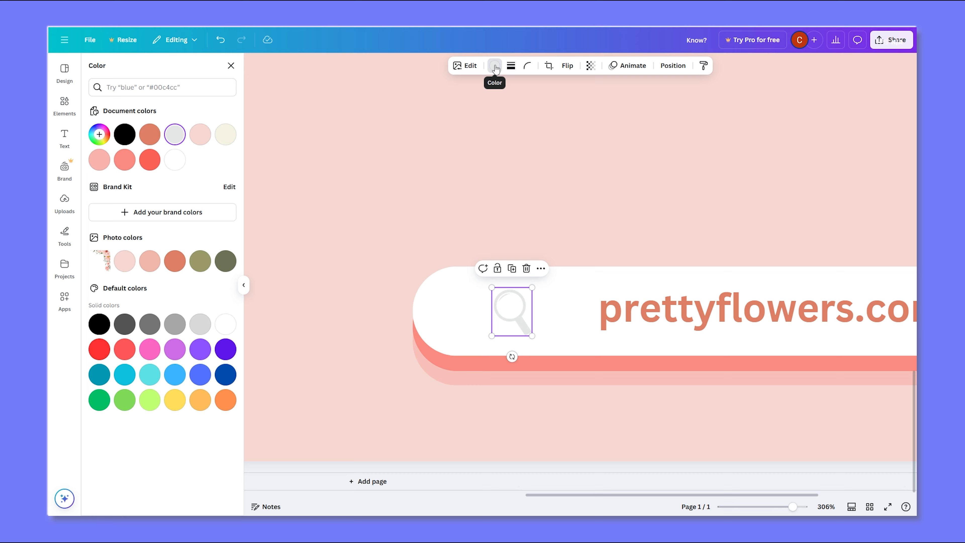
click(175, 262)
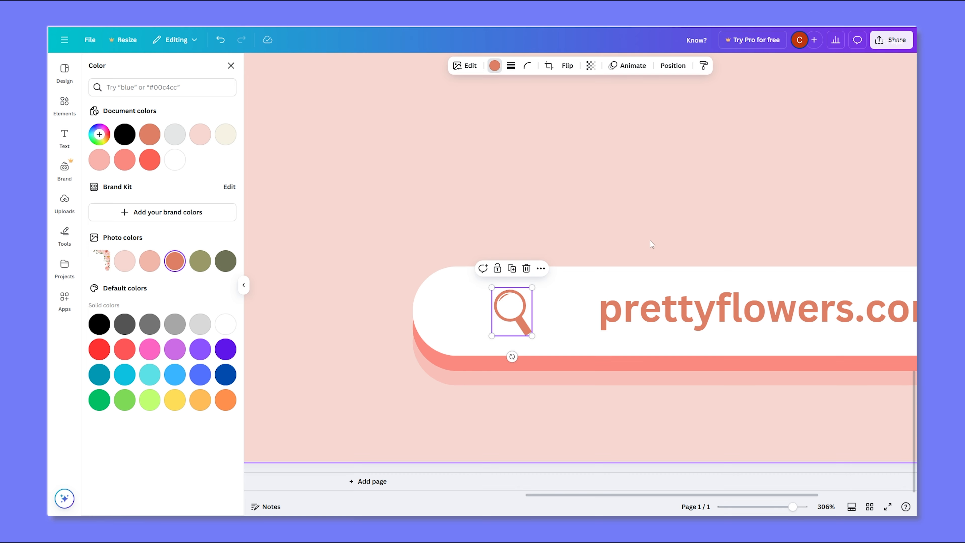
click(651, 232)
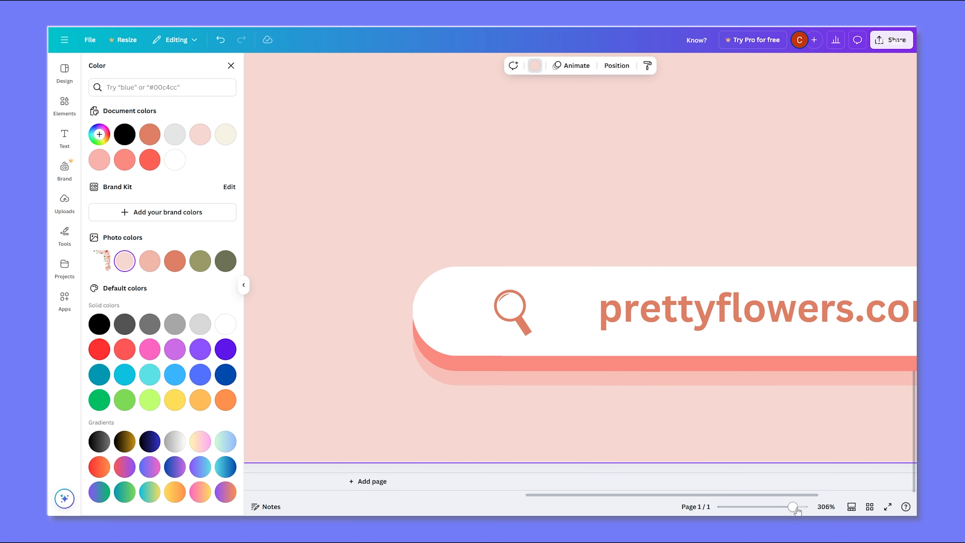
mouse_move(797, 511)
mouse_down()
mouse_move(756, 509)
mouse_move(791, 508)
mouse_move(764, 508)
mouse_move(777, 508)
mouse_up()
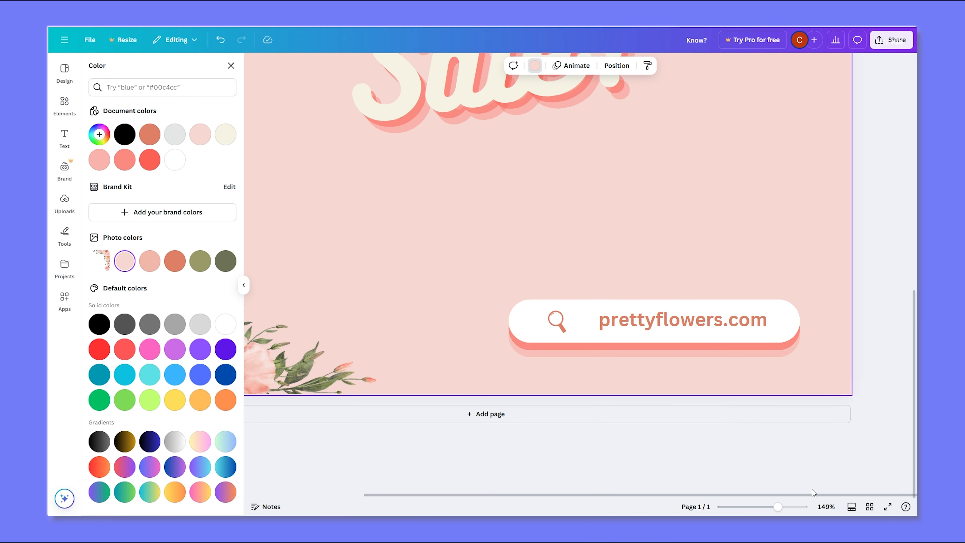
scroll(811, 492, down, 5)
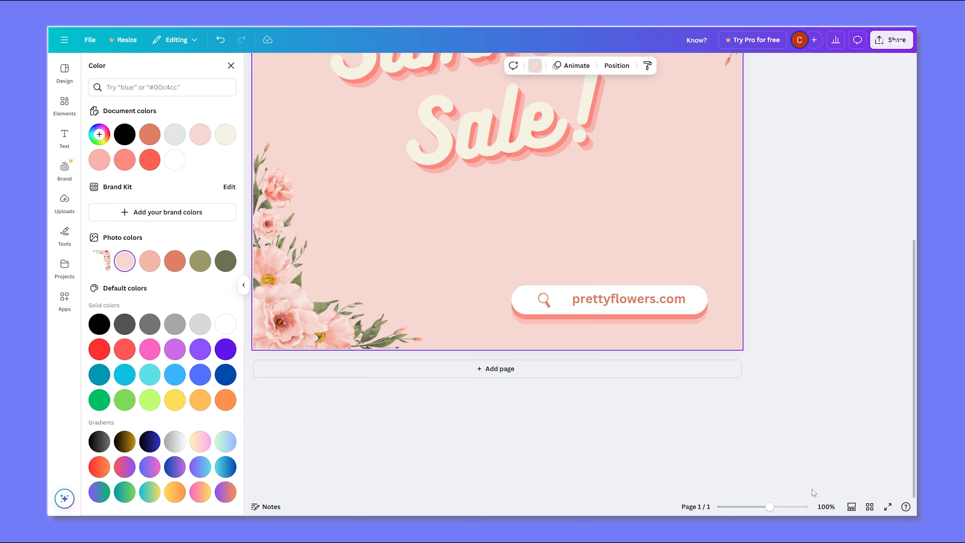
scroll(741, 374, up, 4)
scroll(741, 375, down, 3)
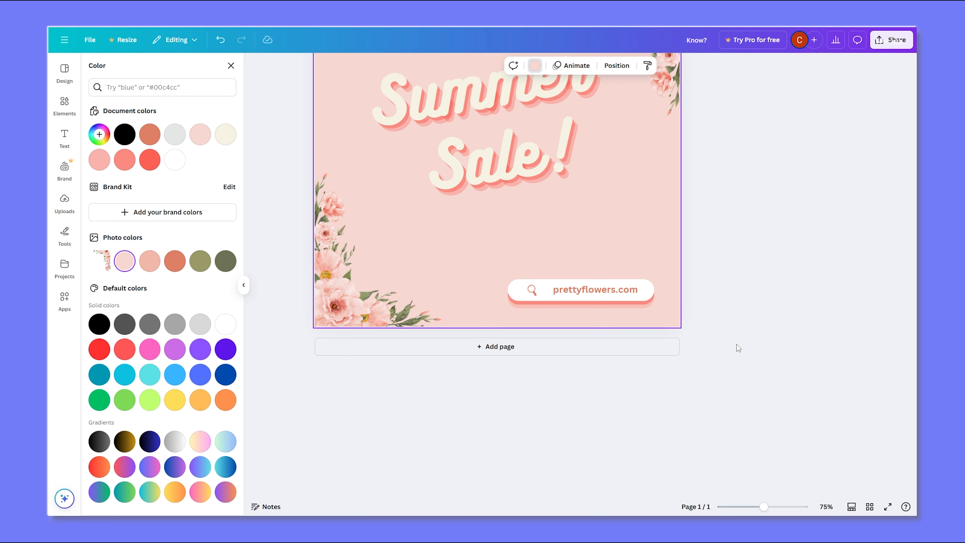
click(738, 204)
scroll(741, 213, up, 4)
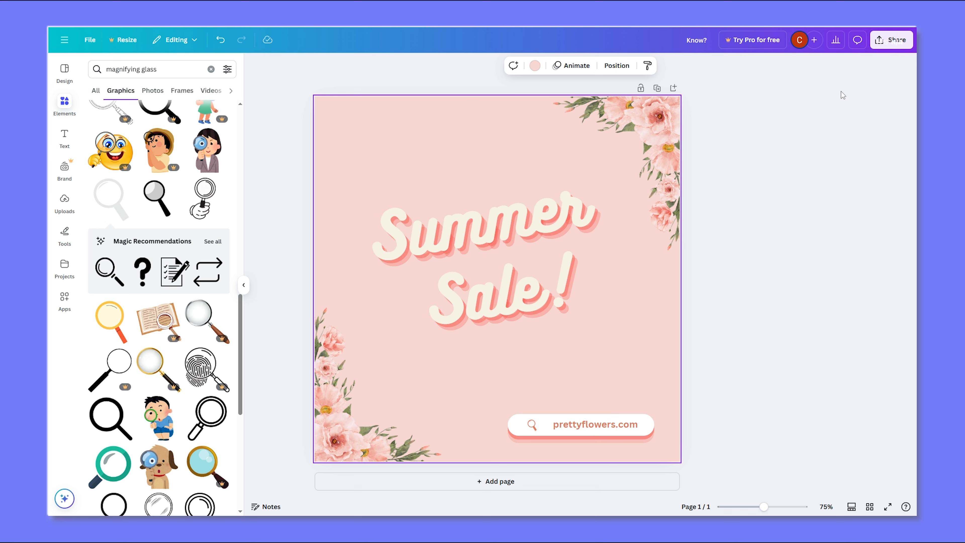
- Examine the design's sharing options and the access levels offered for the collaboration link
click(892, 45)
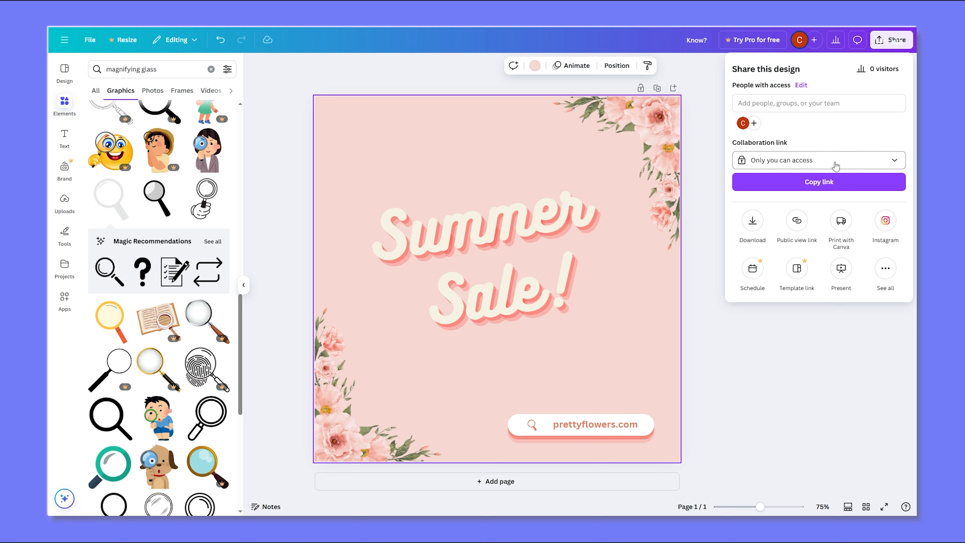
click(784, 159)
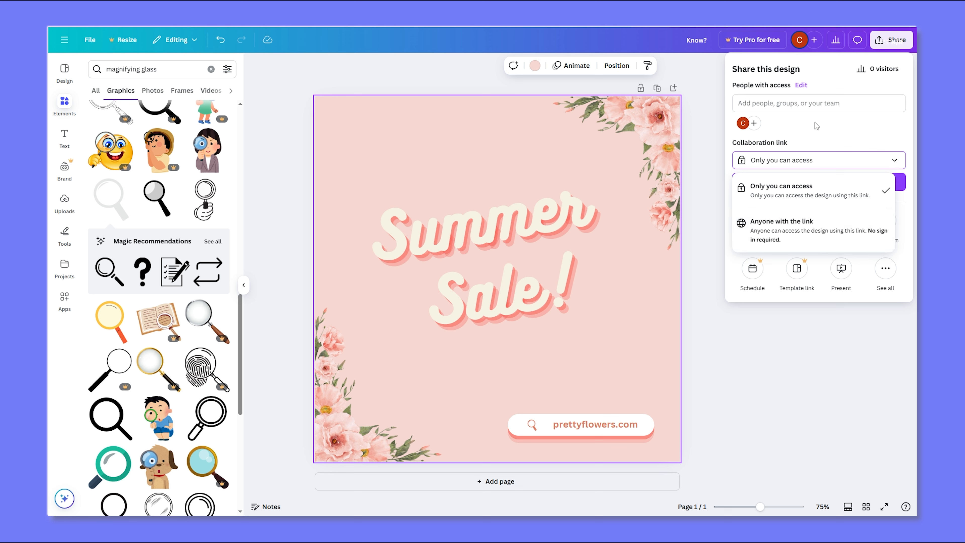
click(829, 126)
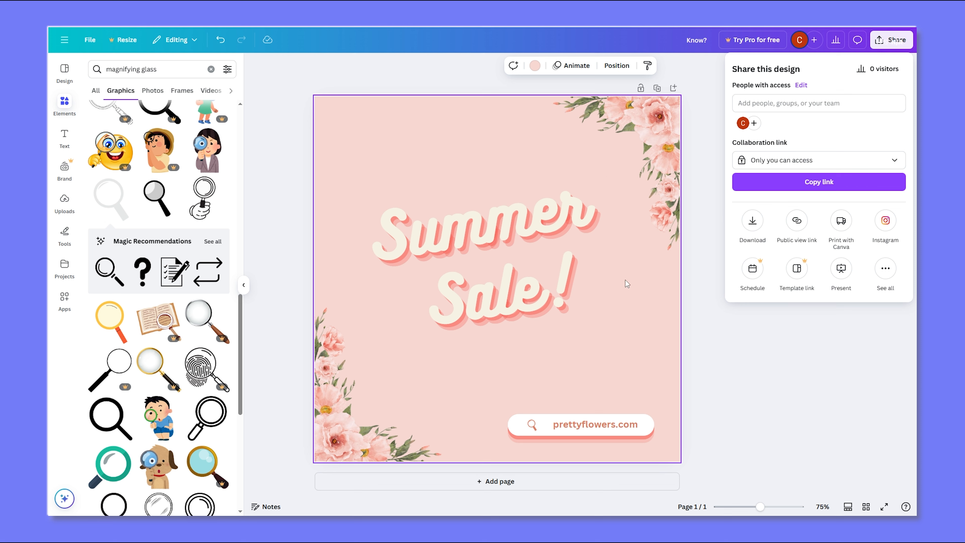
- Try to increase the export size in the download settings with PNG as the file type
click(754, 223)
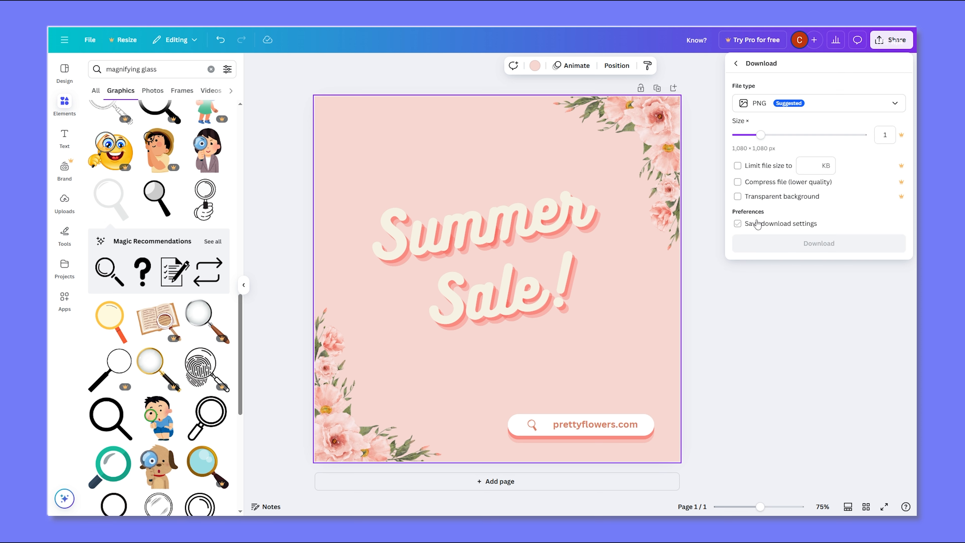
click(884, 107)
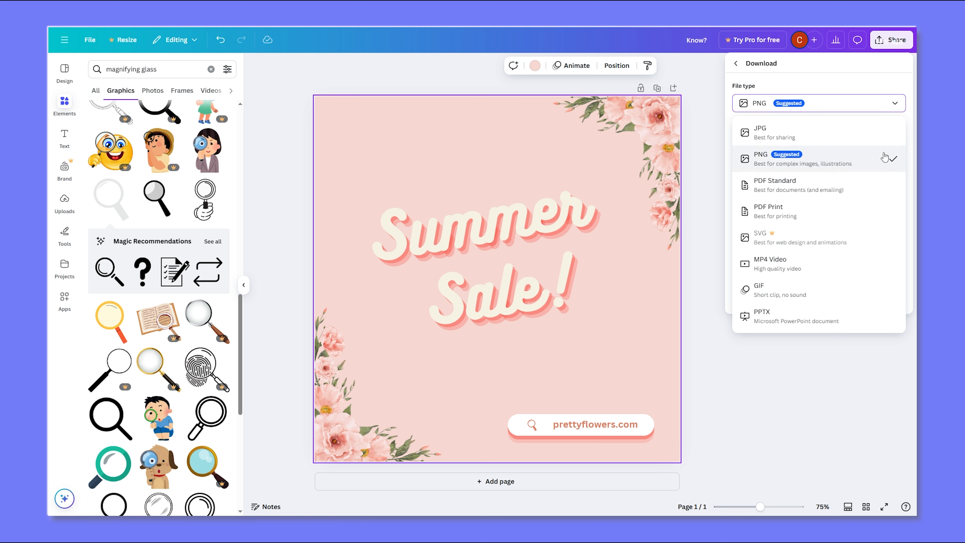
click(875, 158)
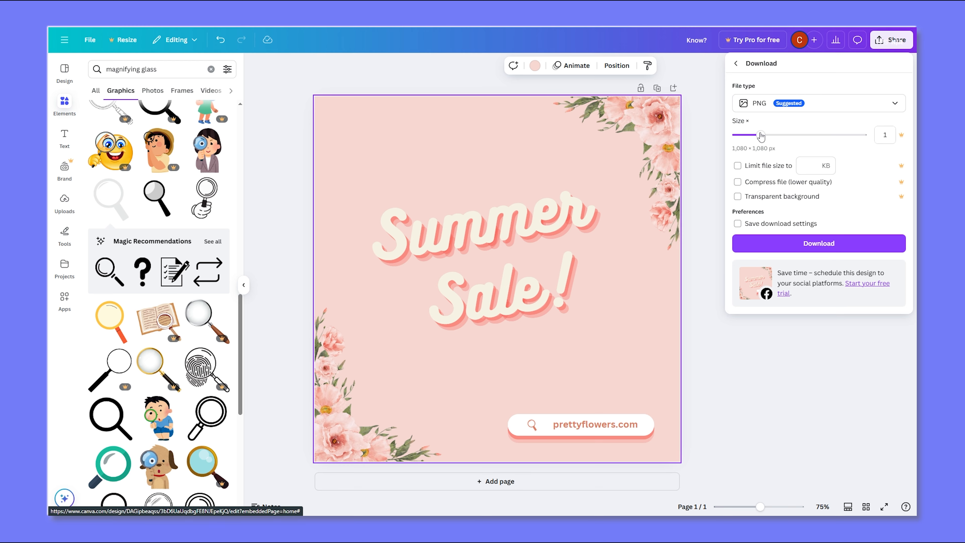
drag(760, 136, 789, 136)
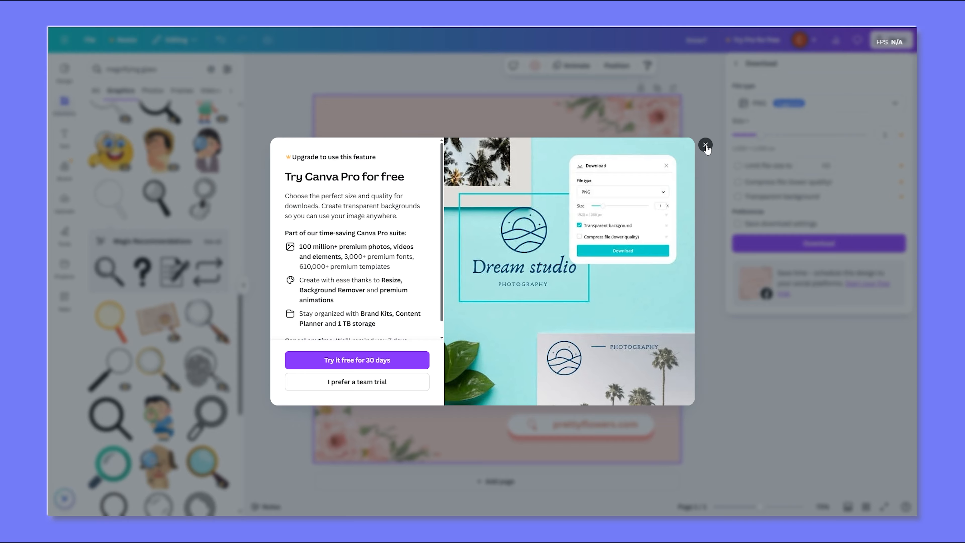
click(705, 145)
- Download the design as a PNG and view the downloaded Know.png maximized in the image viewer
click(884, 43)
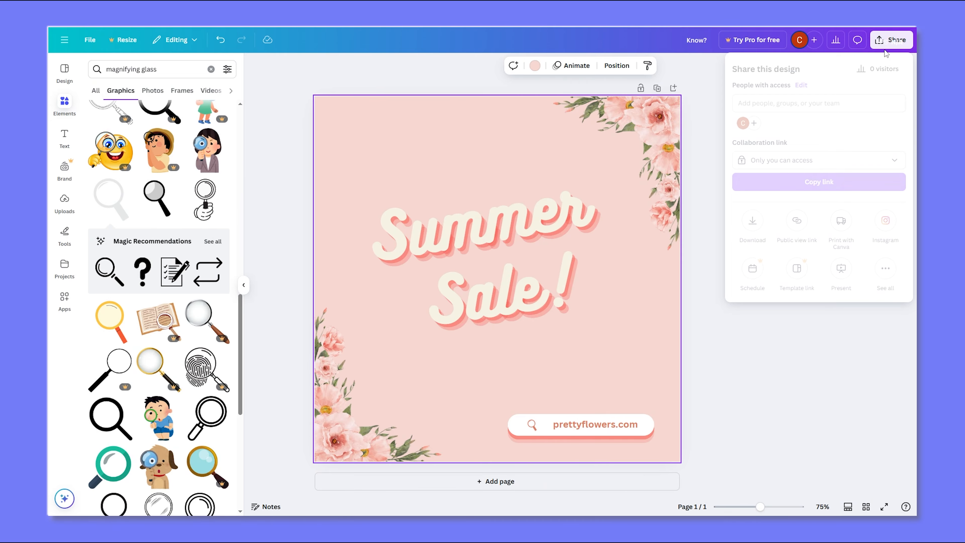
click(752, 222)
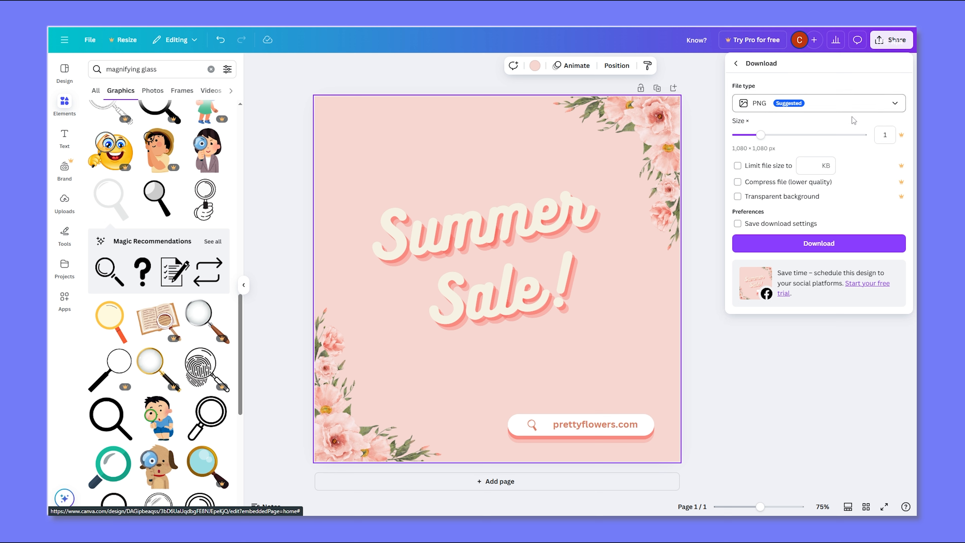
click(763, 243)
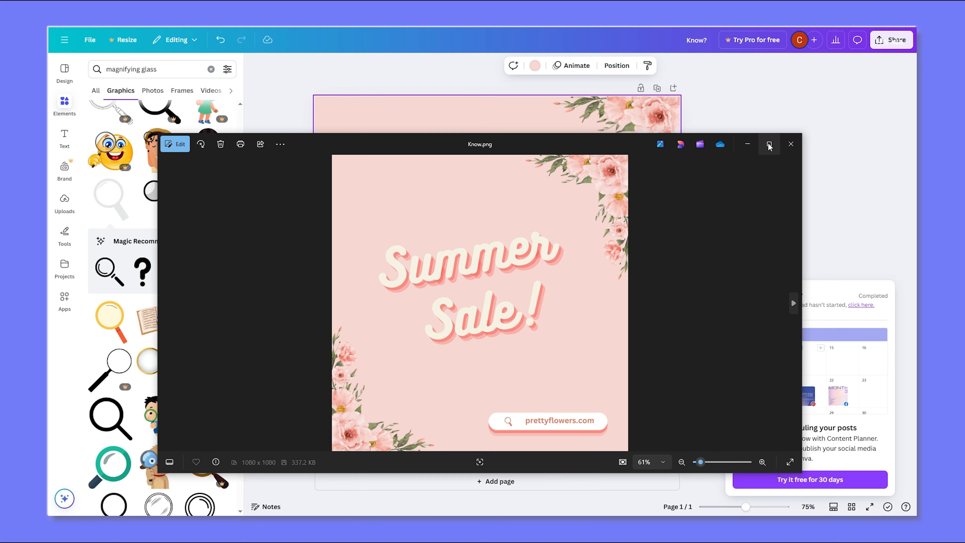
click(769, 144)
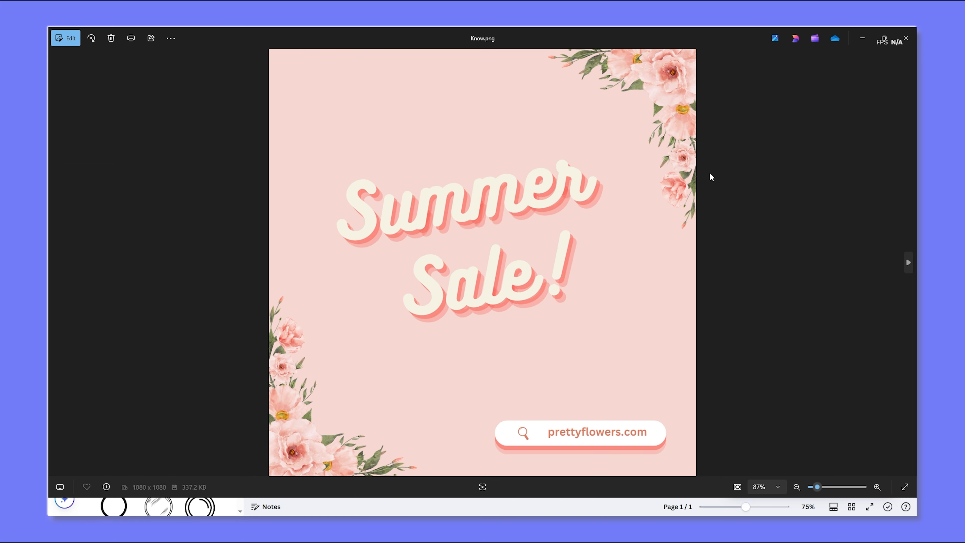